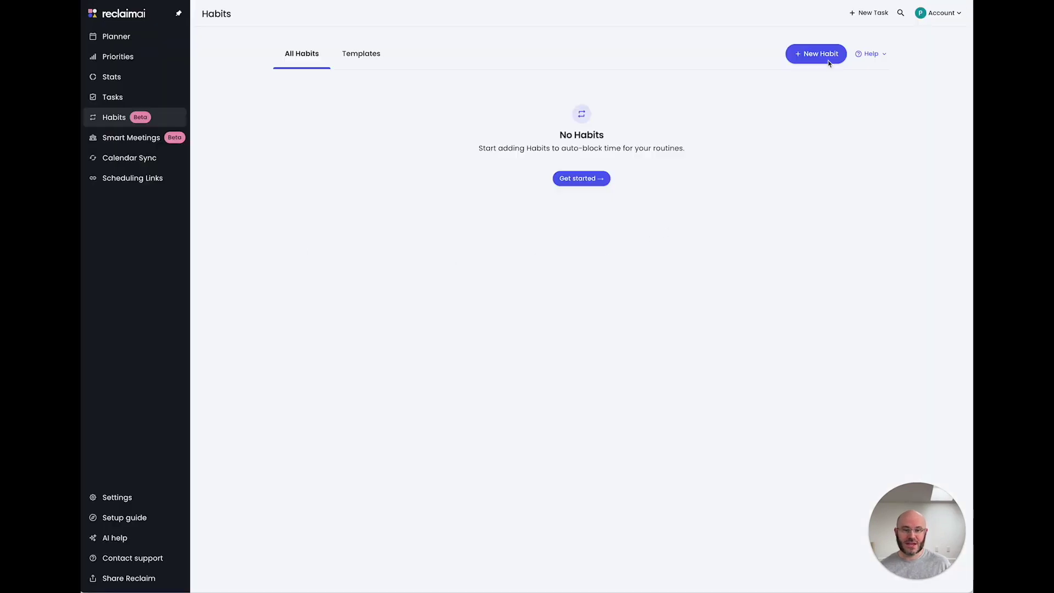
# Create a new habit named "Read a book" and set its category to Personal.
pyautogui.click(816, 53)
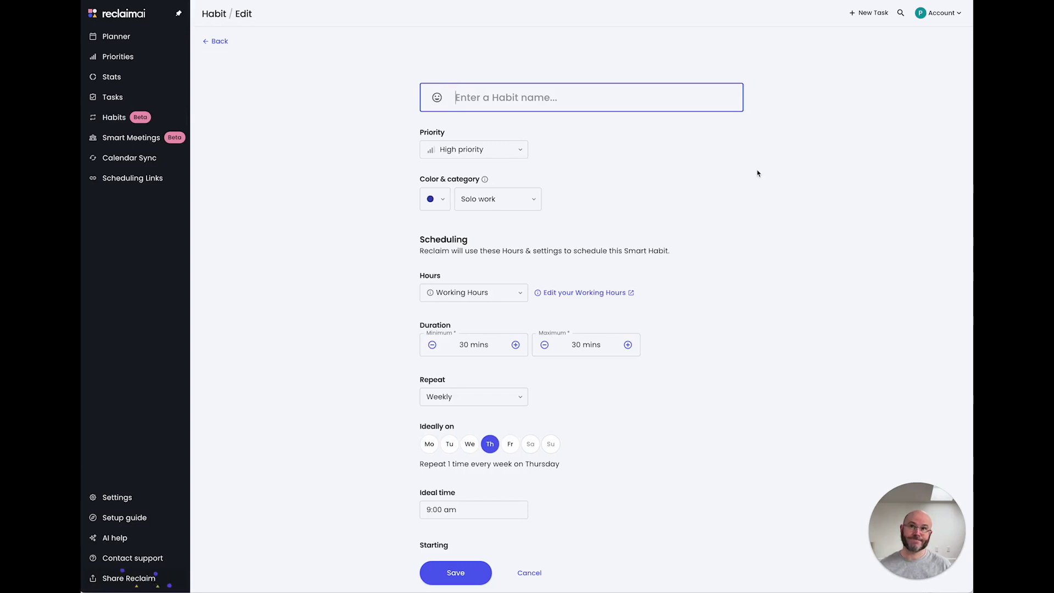
pyautogui.write('Read a book')
pyautogui.click(533, 200)
pyautogui.click(481, 238)
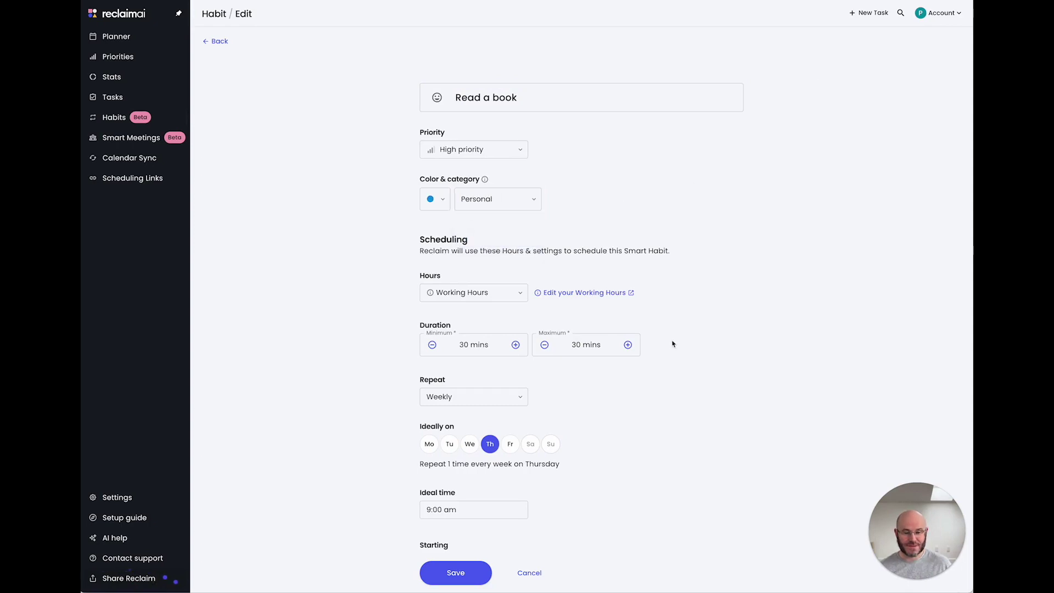
# Set the habit to a custom repeat every 2 weeks, ideally on Monday and Thursday.
pyautogui.scroll(-3, 672, 343)
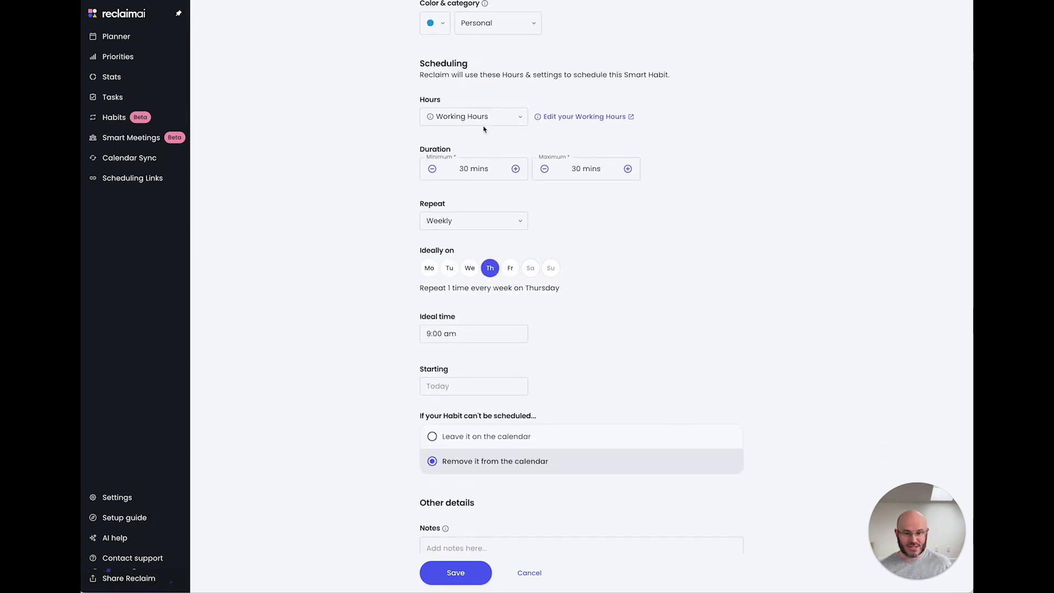
pyautogui.click(483, 222)
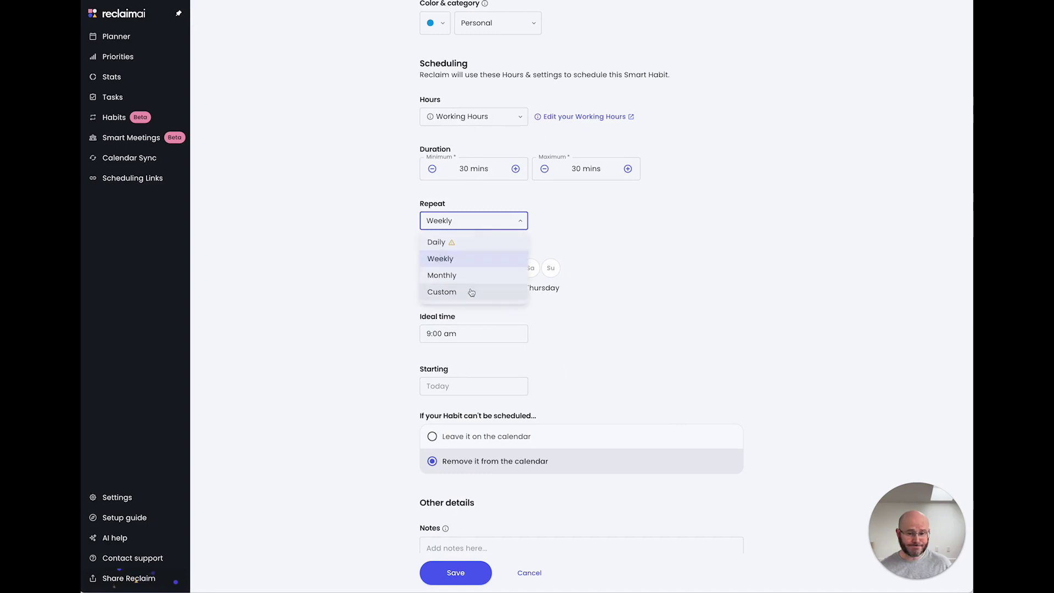
pyautogui.click(471, 292)
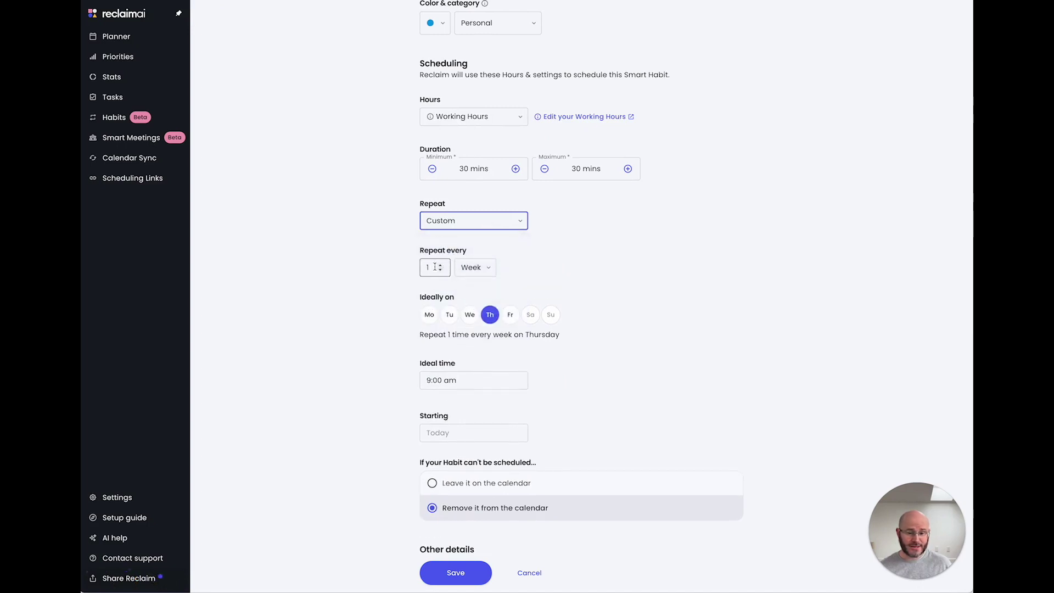
pyautogui.click(440, 264)
pyautogui.click(429, 316)
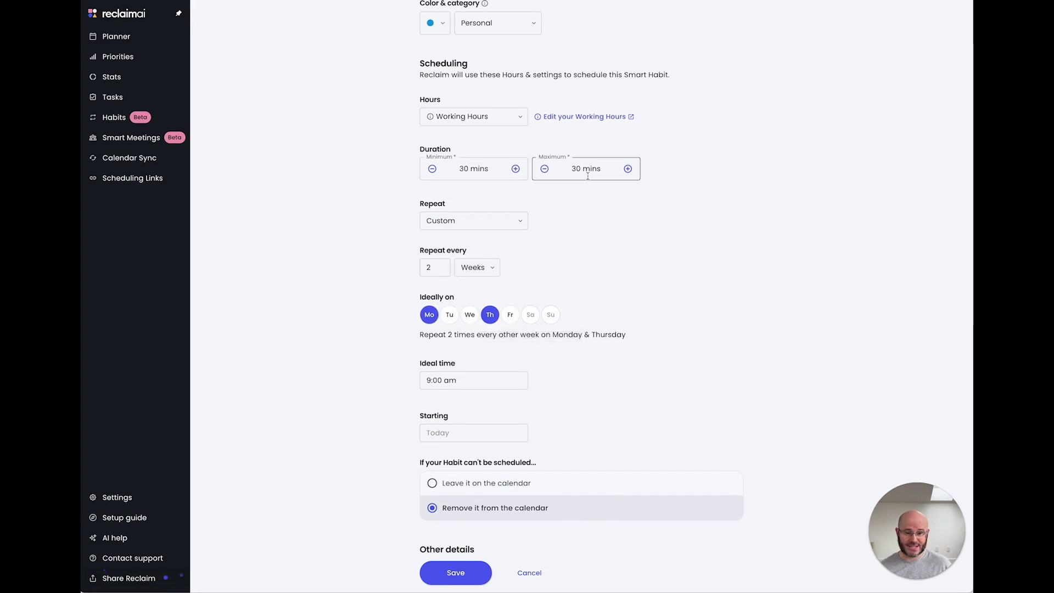
# Check the available days and working hours, and set the habit's scheduling hours to Personal Hours.
pyautogui.moveTo(533, 323)
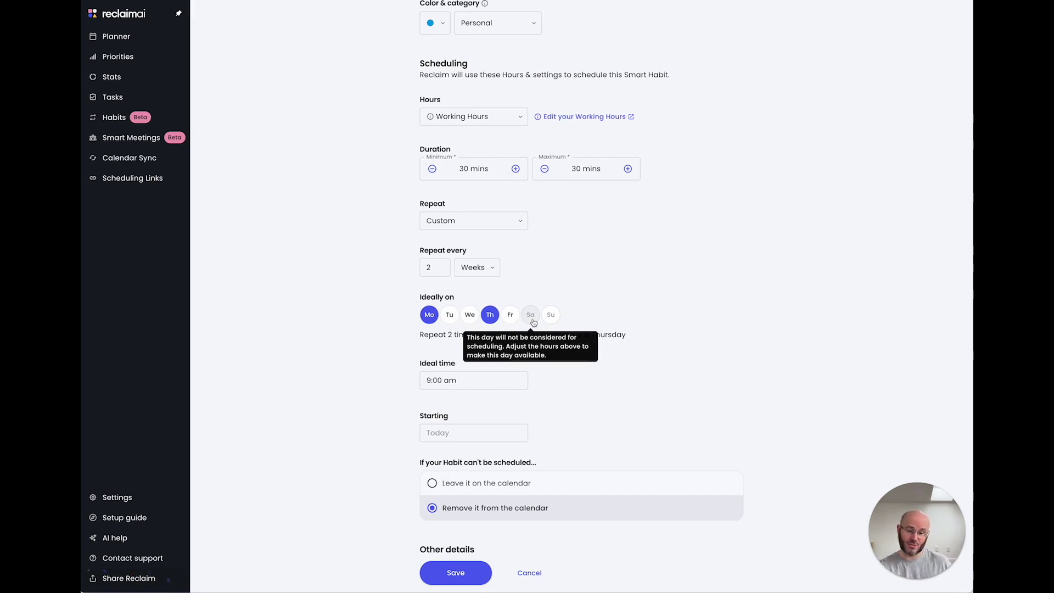
pyautogui.moveTo(429, 115)
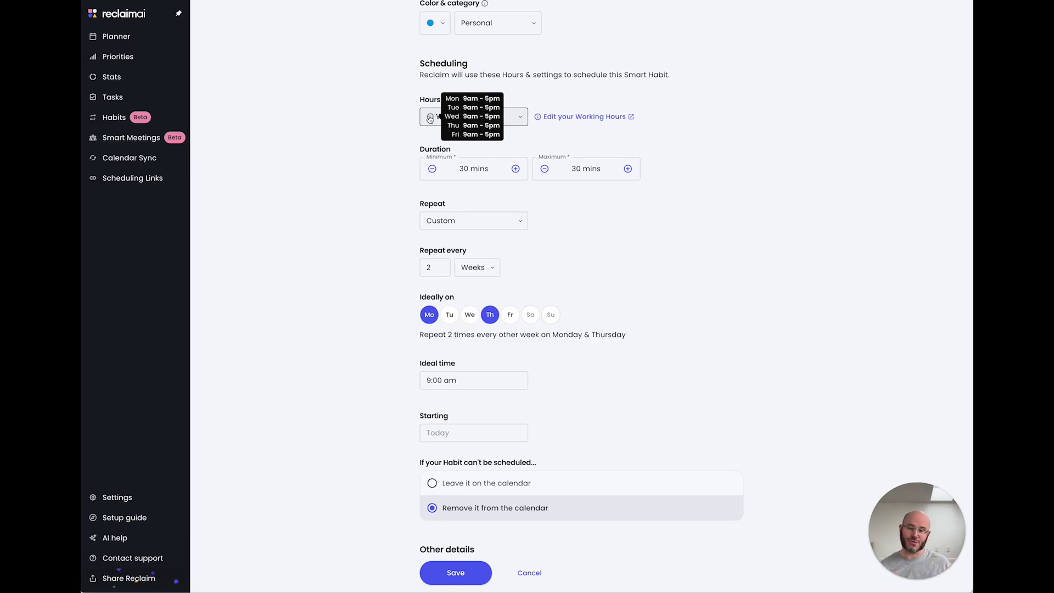
pyautogui.click(473, 117)
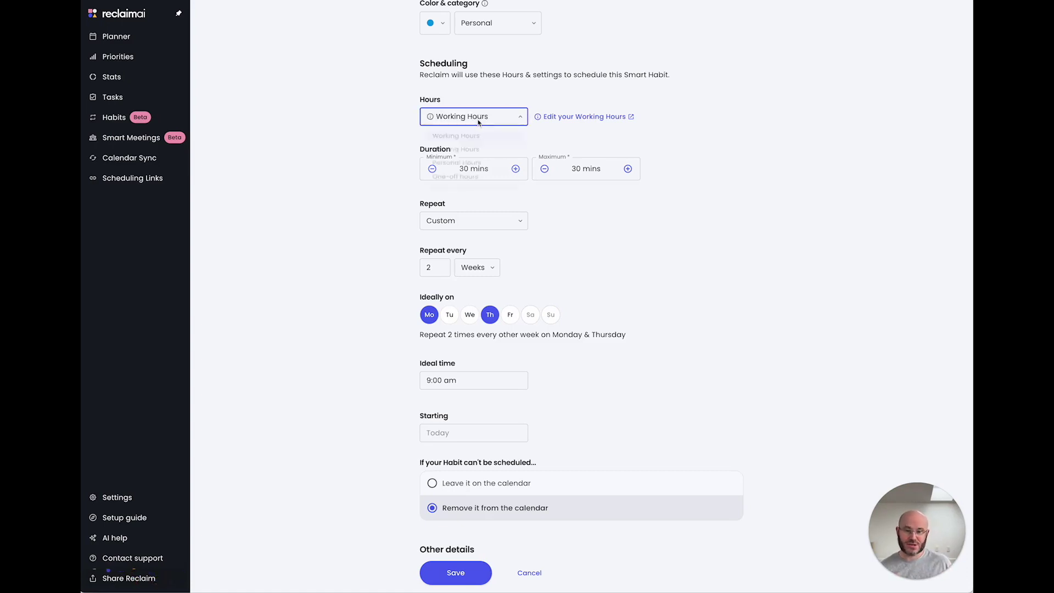
pyautogui.click(478, 178)
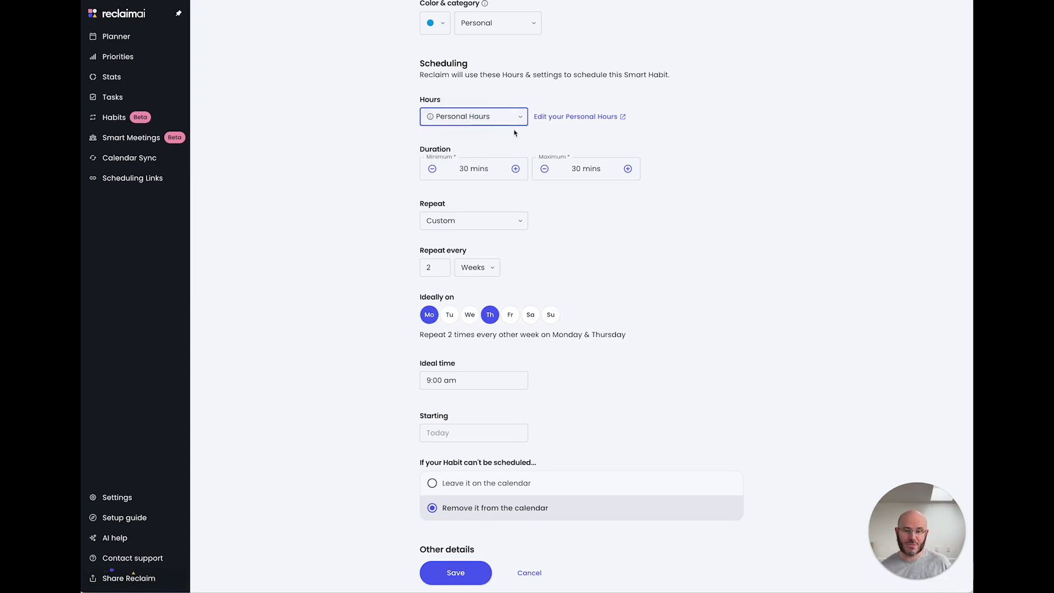
# Try one-off hours with the weekend days added, and return the scheduling hours to Personal Hours.
pyautogui.click(467, 118)
pyautogui.click(483, 189)
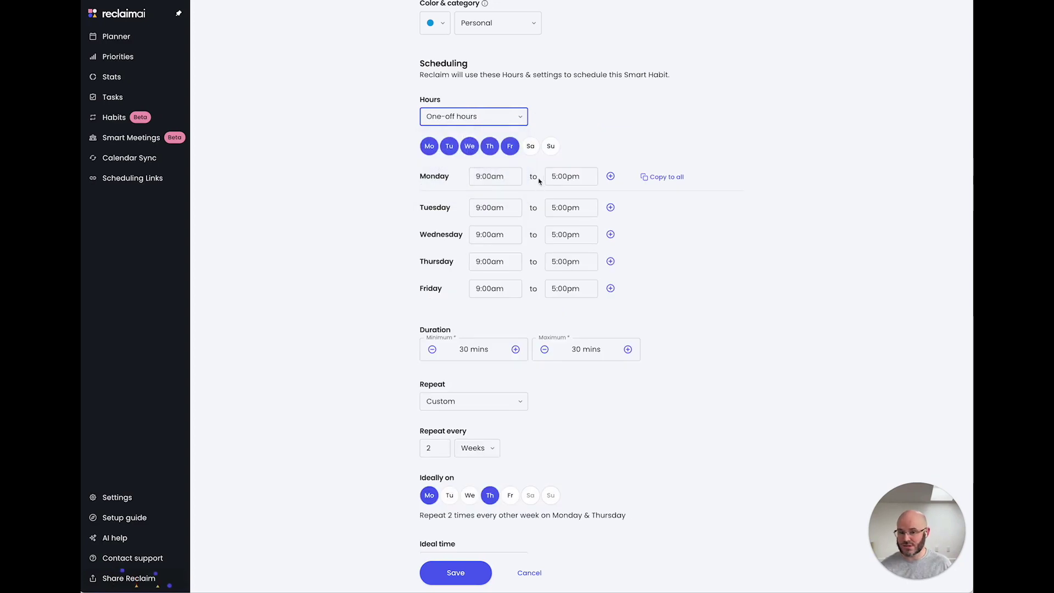
pyautogui.click(531, 146)
pyautogui.click(550, 145)
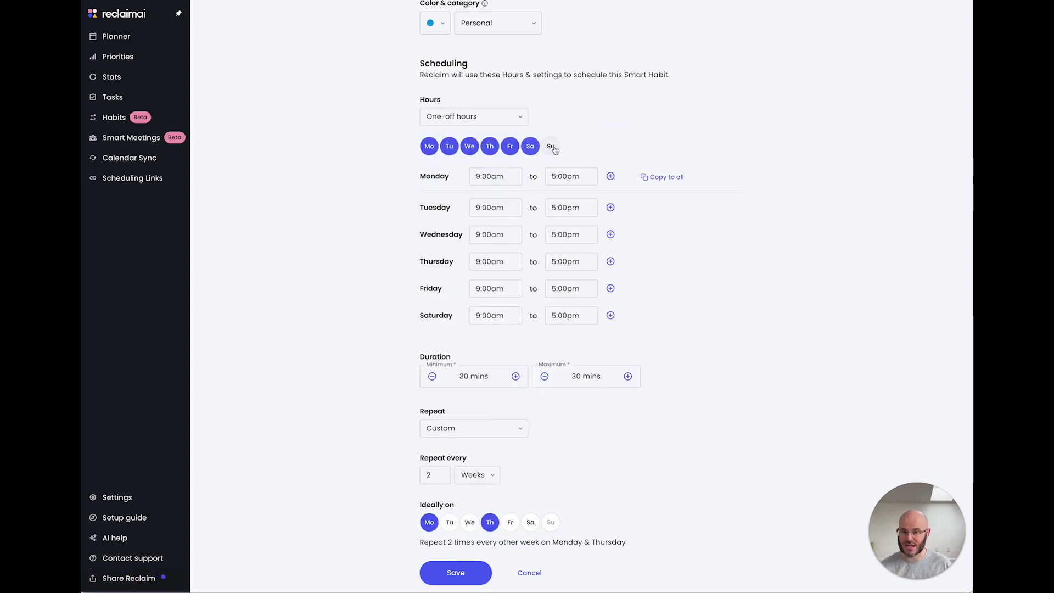
pyautogui.click(475, 117)
pyautogui.click(455, 171)
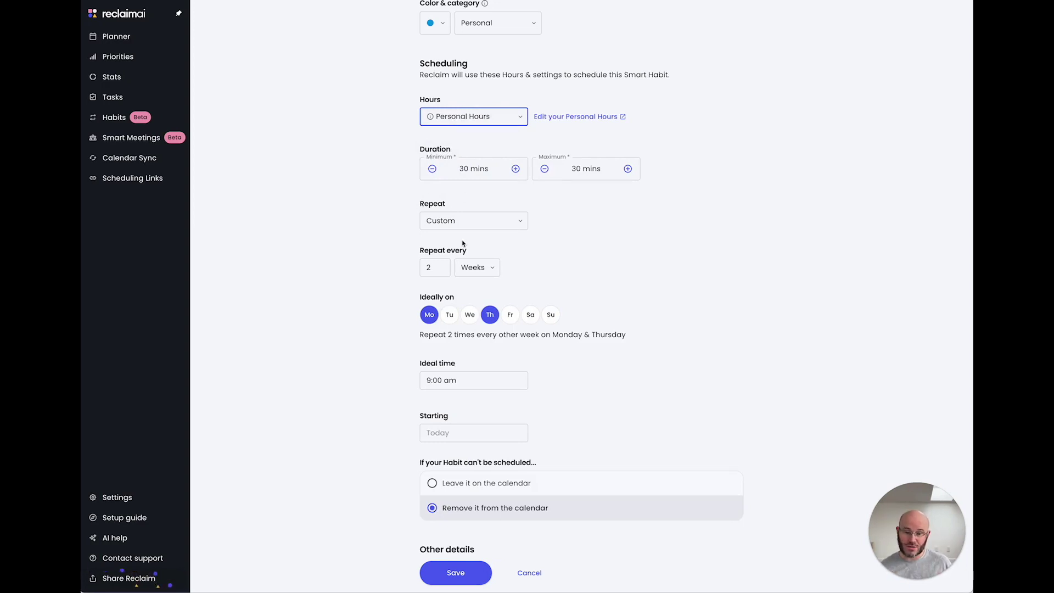
pyautogui.moveTo(421, 301); pyautogui.dragTo(475, 300)
pyautogui.click(477, 298)
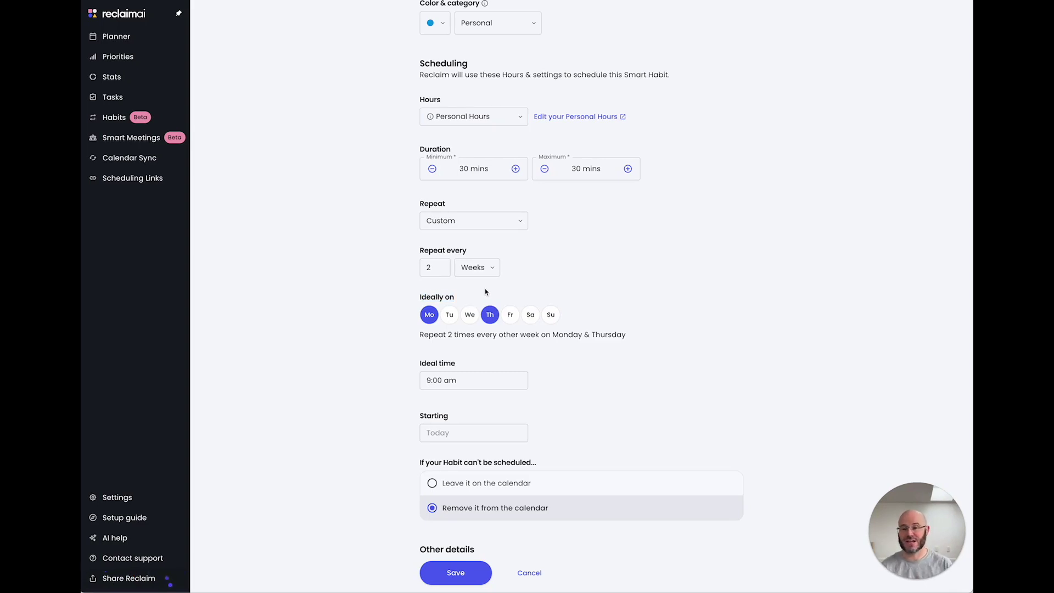
pyautogui.click(464, 219)
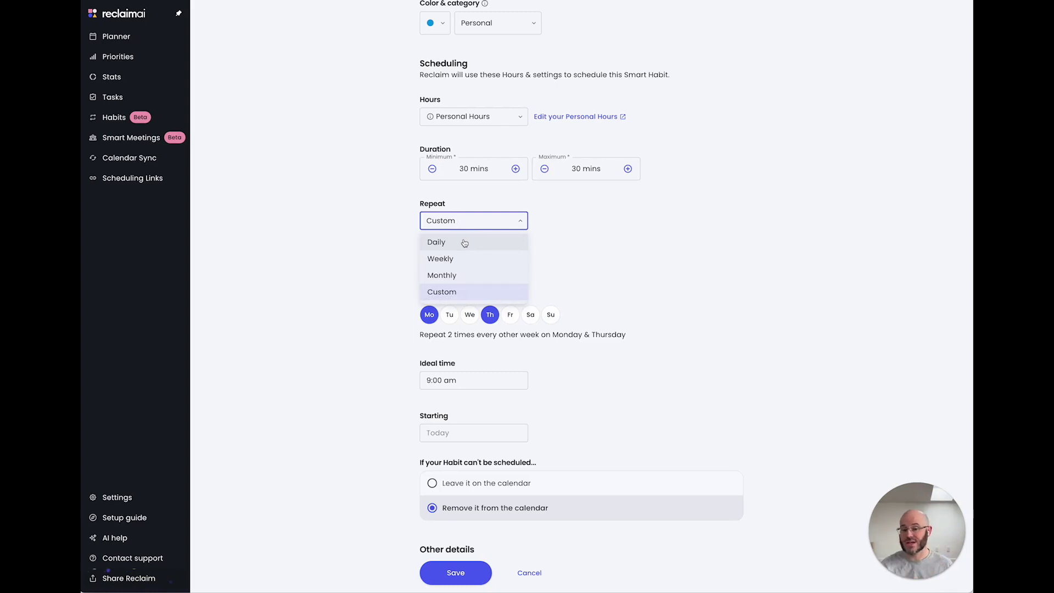
pyautogui.click(630, 266)
# Try a monthly repeat for the habit, first by day of the month and then on the third Thursday.
pyautogui.click(497, 226)
pyautogui.click(483, 275)
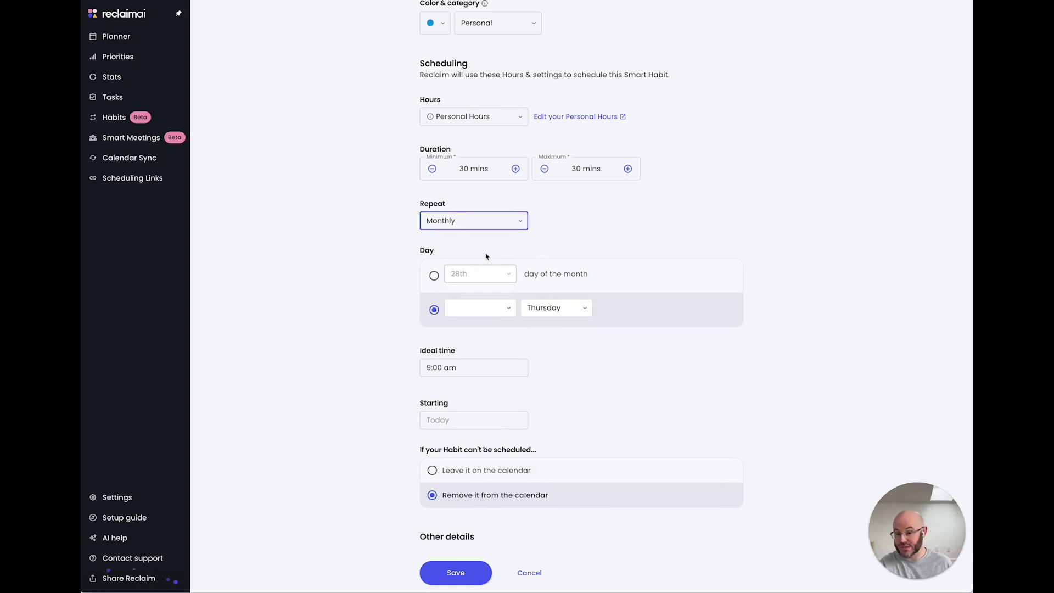
pyautogui.click(434, 276)
pyautogui.click(478, 274)
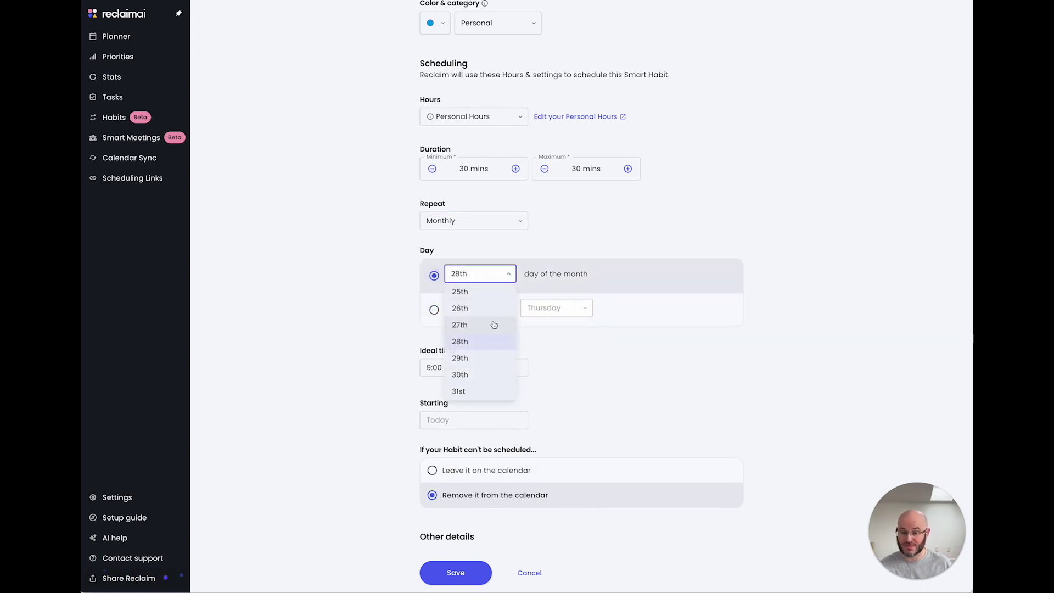
pyautogui.click(598, 262)
pyautogui.click(471, 308)
pyautogui.click(486, 309)
pyautogui.click(485, 360)
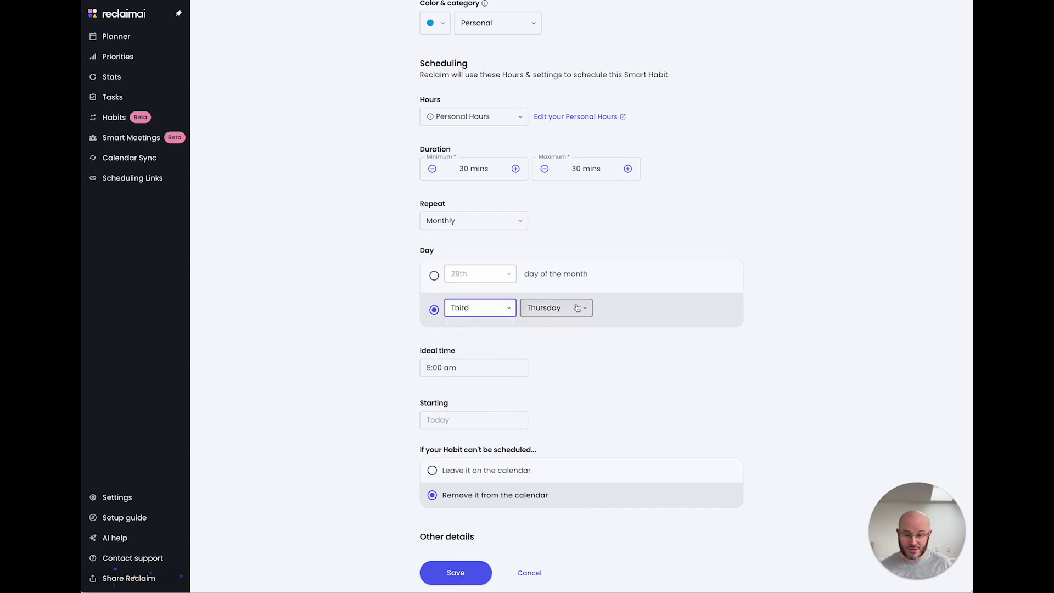
# Set the habit back to a custom repeat every 2 weeks and add Sunday to its ideal days.
pyautogui.click(497, 221)
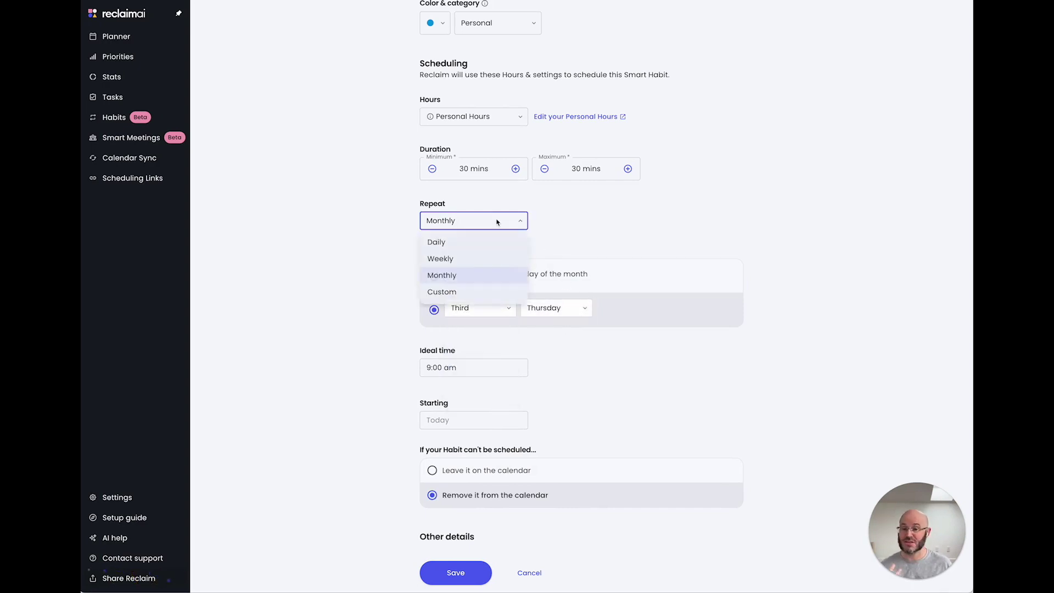
pyautogui.click(470, 292)
pyautogui.click(473, 267)
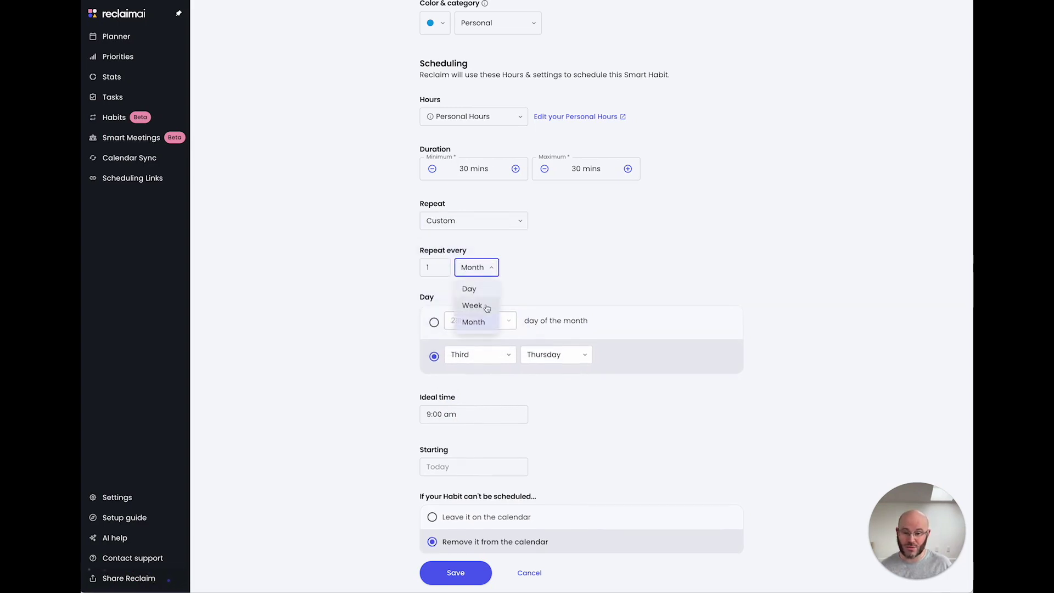
pyautogui.click(472, 306)
pyautogui.click(441, 265)
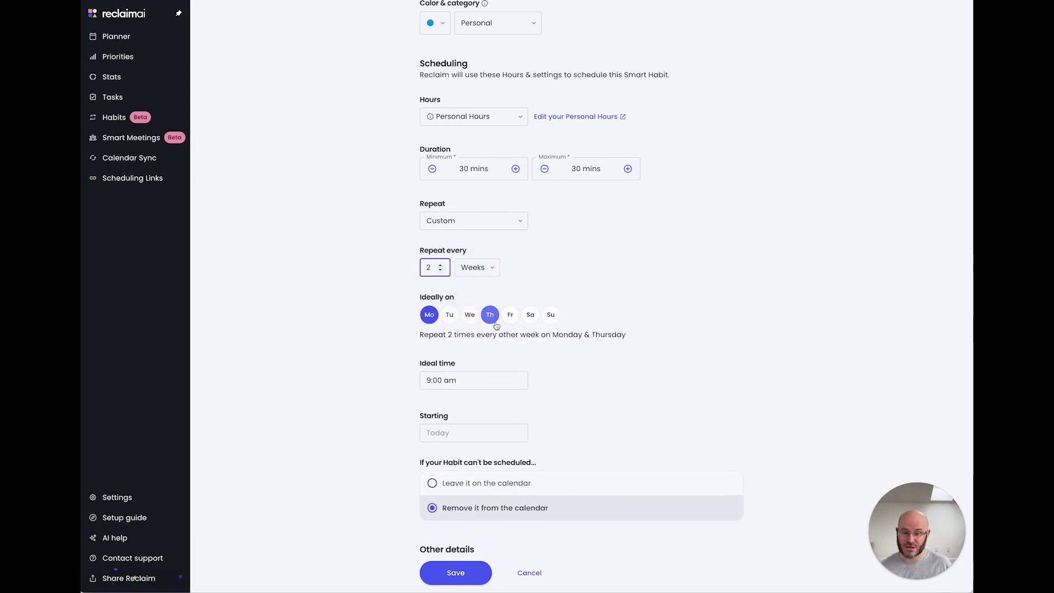
pyautogui.click(551, 315)
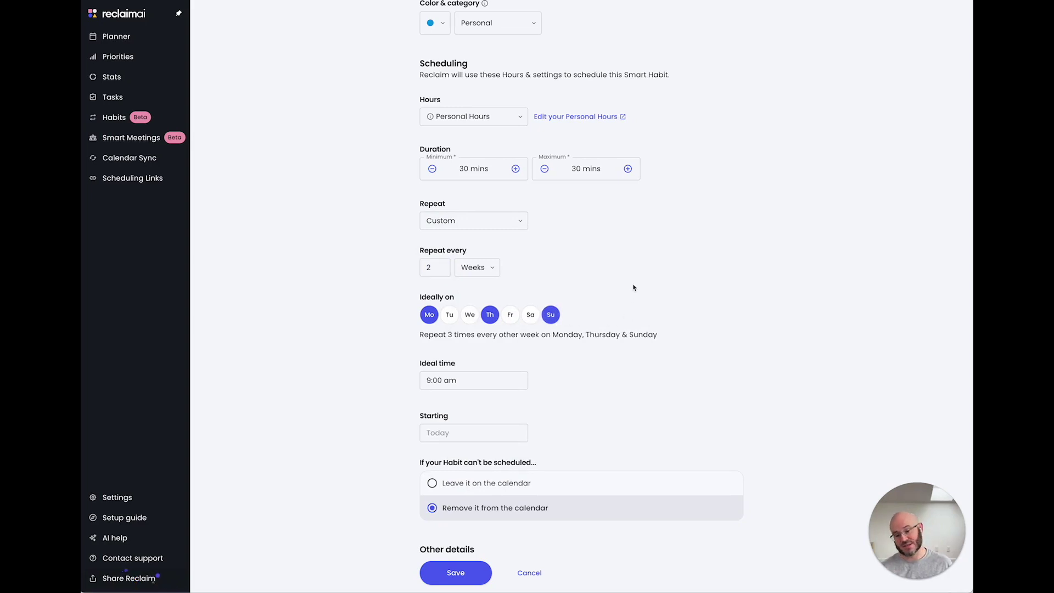
# Set the habit's ideal time to 9:00am and its maximum duration to 1 hr, and save the habit.
pyautogui.click(476, 382)
pyautogui.moveTo(477, 382); pyautogui.dragTo(426, 381)
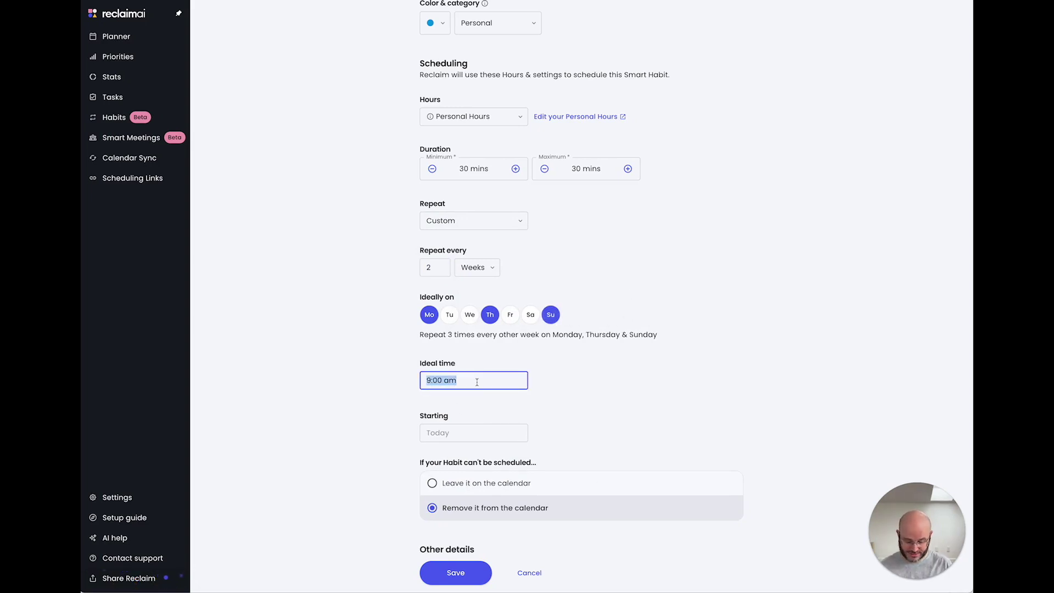
pyautogui.click(604, 204)
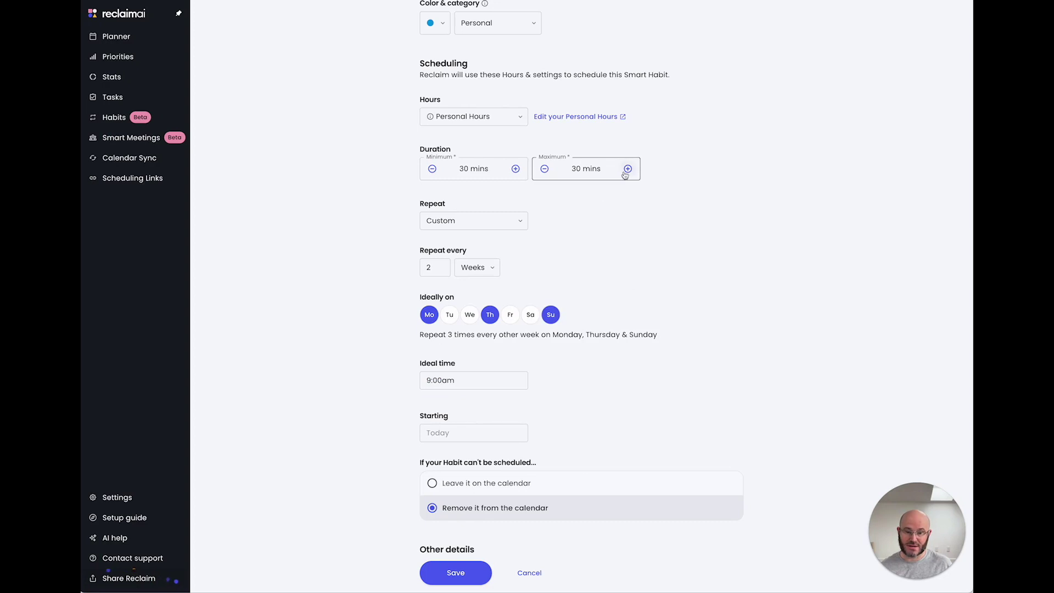
pyautogui.click(628, 168)
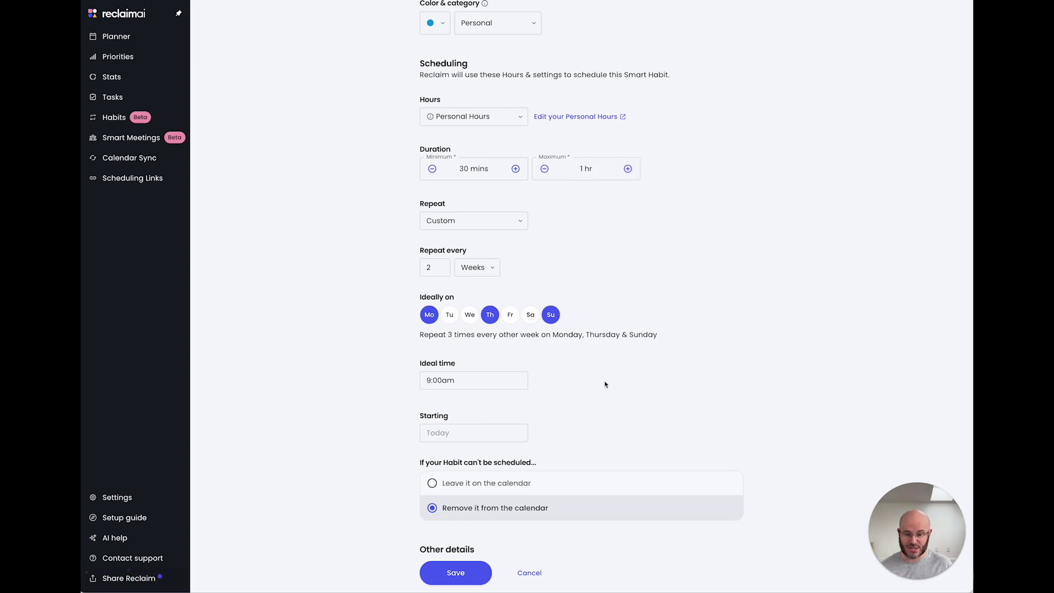
pyautogui.scroll(-1, 562, 506)
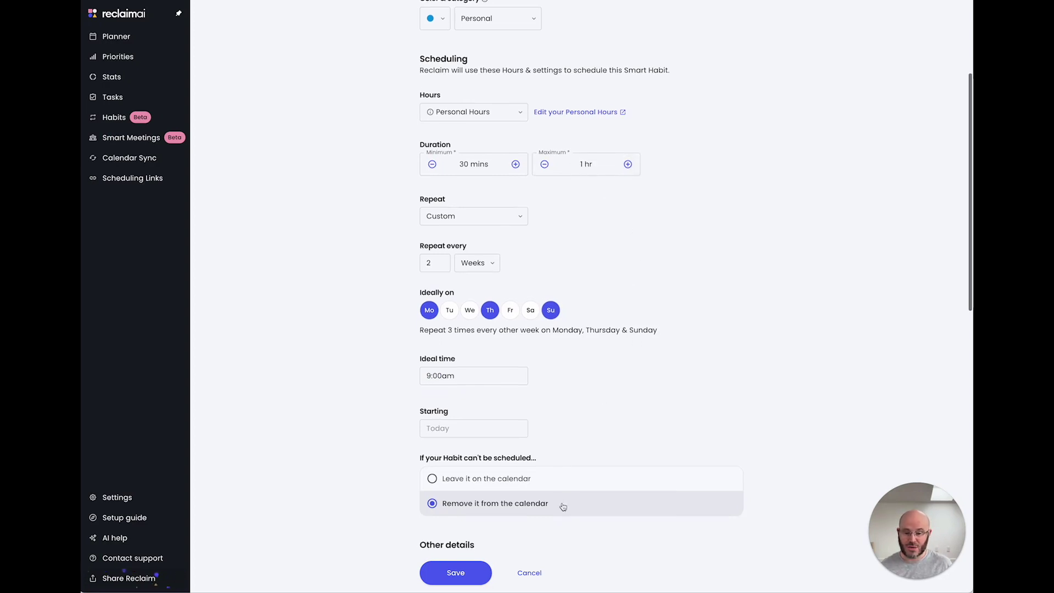
pyautogui.click(478, 566)
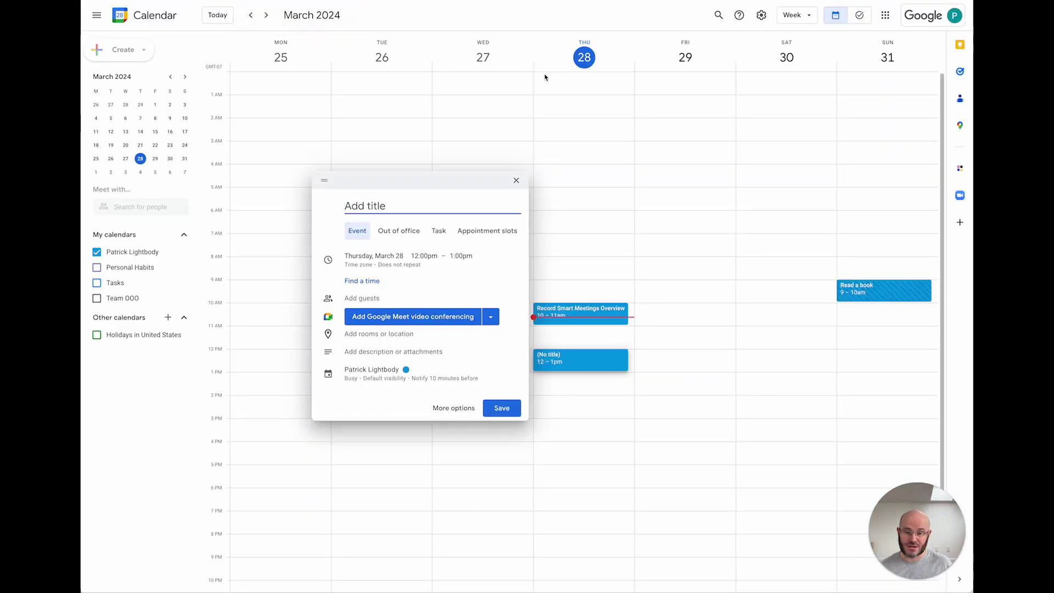
# In Google Calendar, discard the untitled event draft and view the details of the "Read a book" event on Sunday, March 31.
pyautogui.click(550, 115)
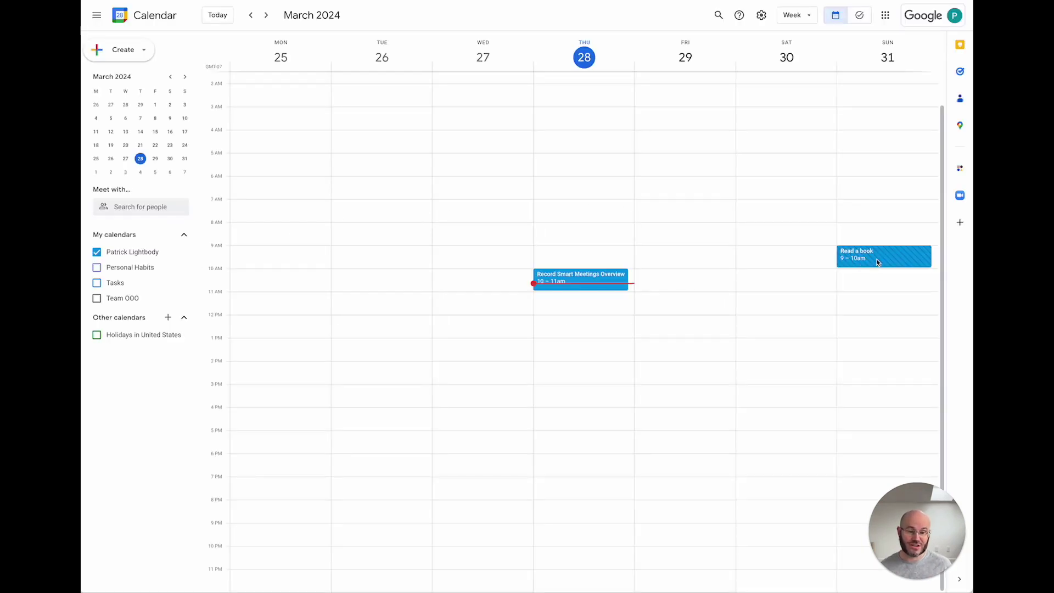
pyautogui.click(876, 259)
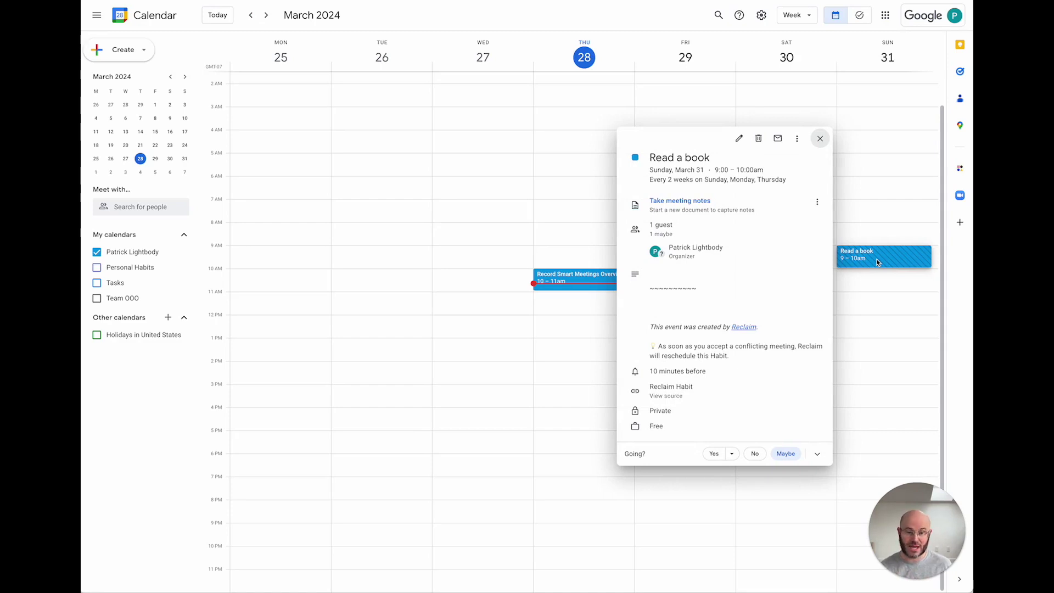
pyautogui.click(537, 18)
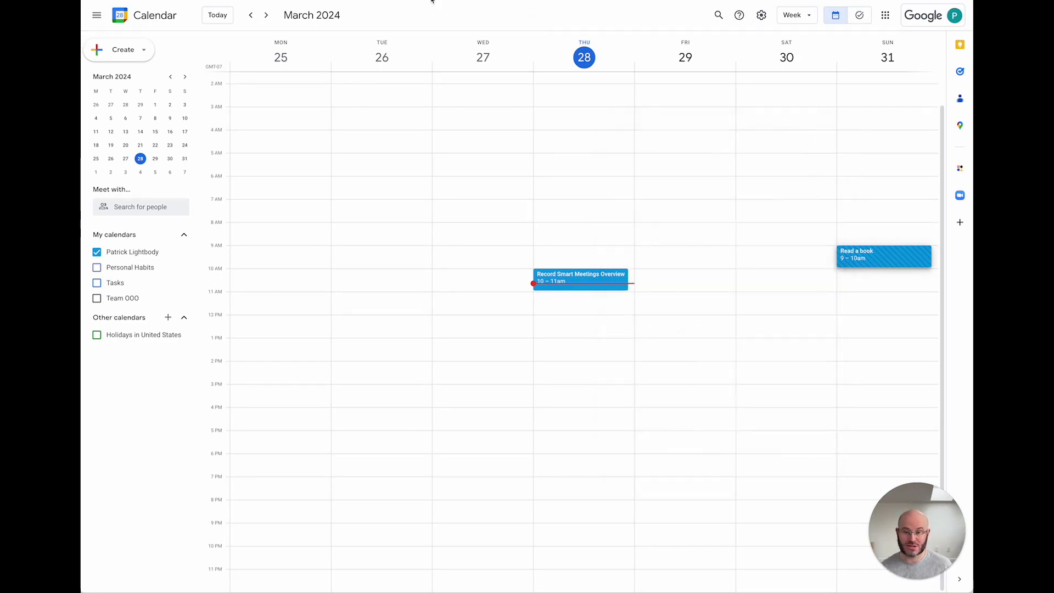
# Rename the Monday, April 8 "Read a book" event as "Read a book: Moby Dick" for this and following events.
pyautogui.click(265, 16)
pyautogui.click(266, 16)
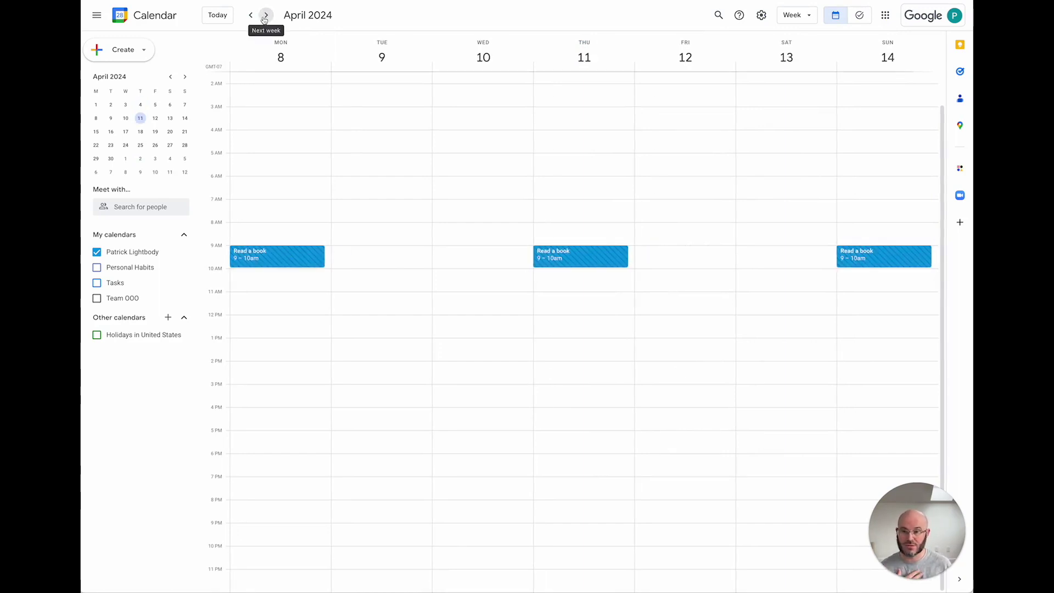
pyautogui.click(273, 260)
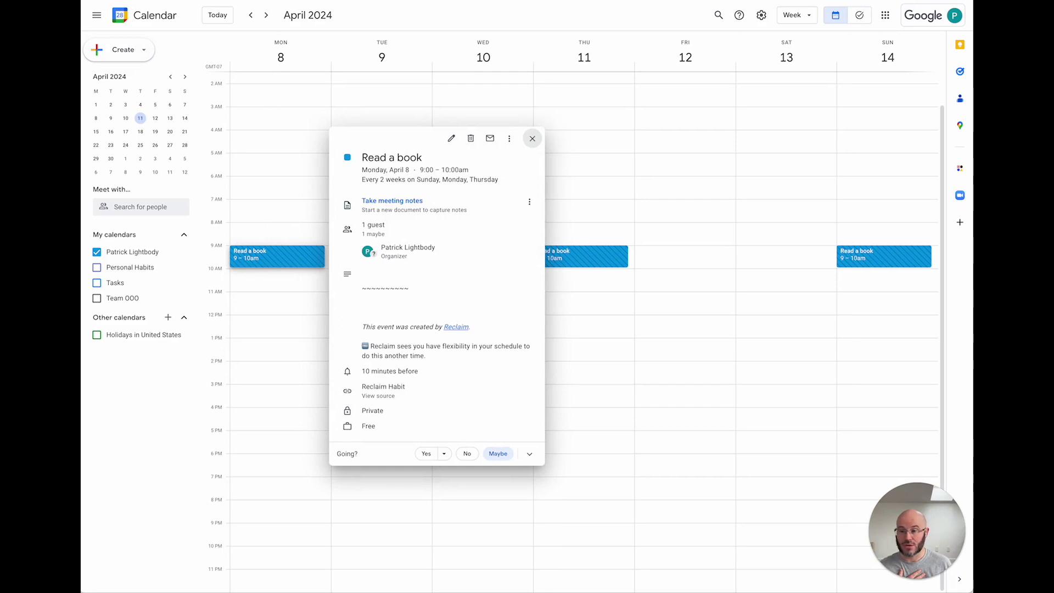
pyautogui.click(452, 138)
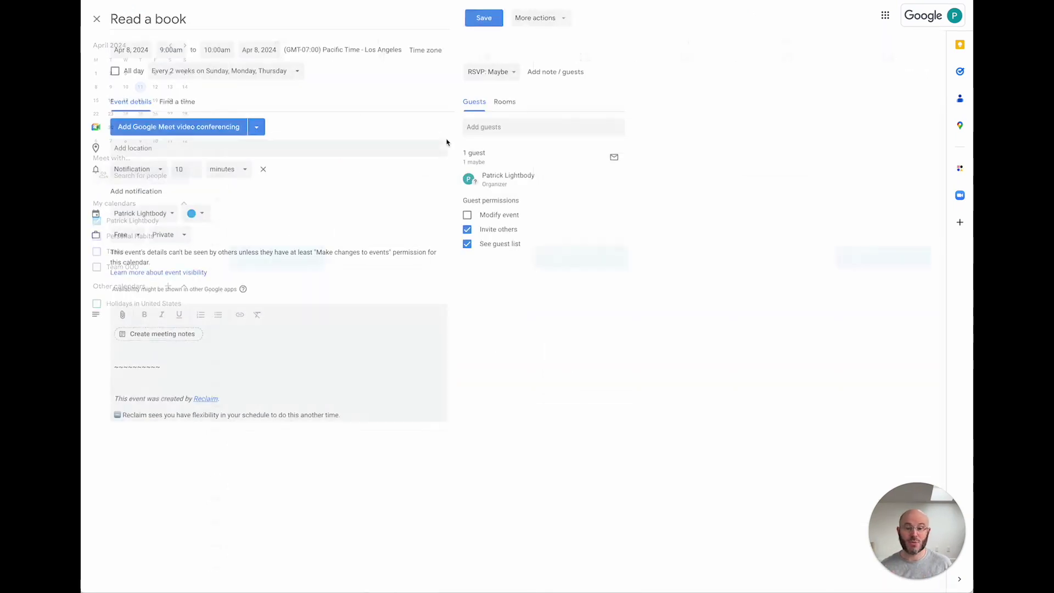
pyautogui.click(204, 21)
pyautogui.write(': ')
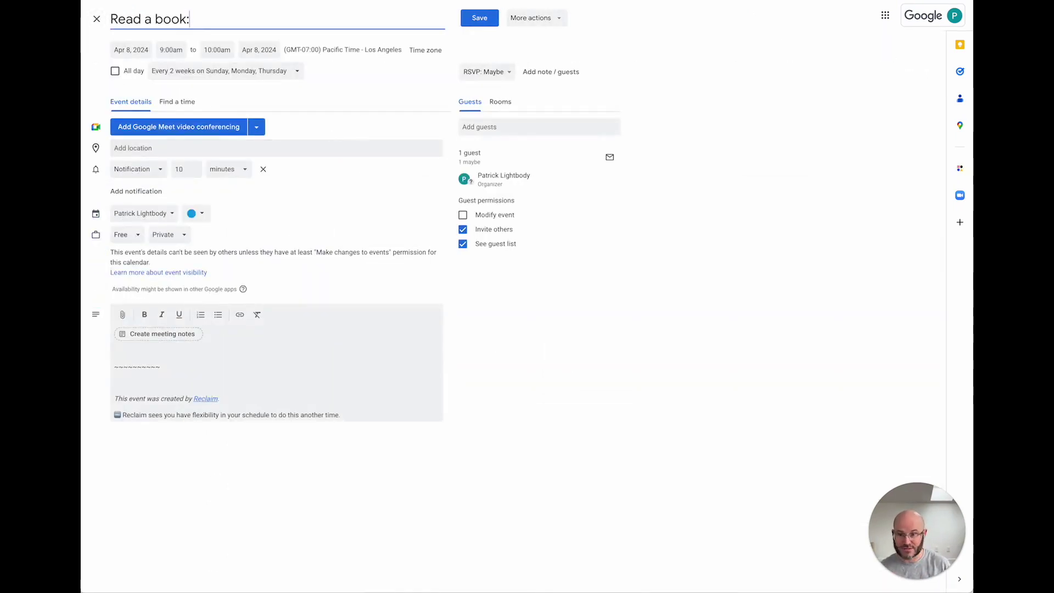
pyautogui.write('Moby Dick')
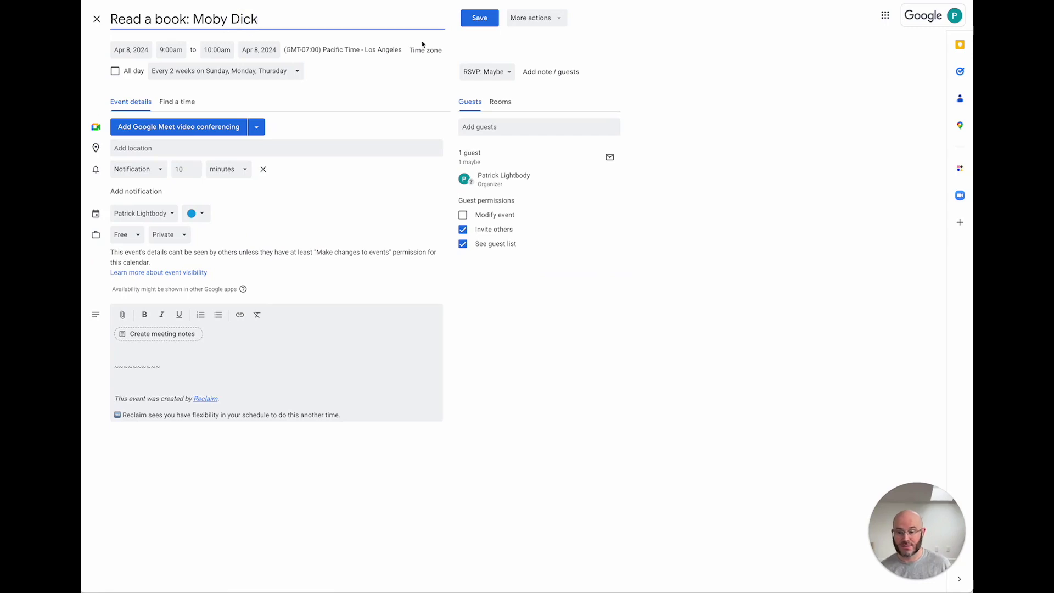
pyautogui.click(485, 26)
pyautogui.click(524, 294)
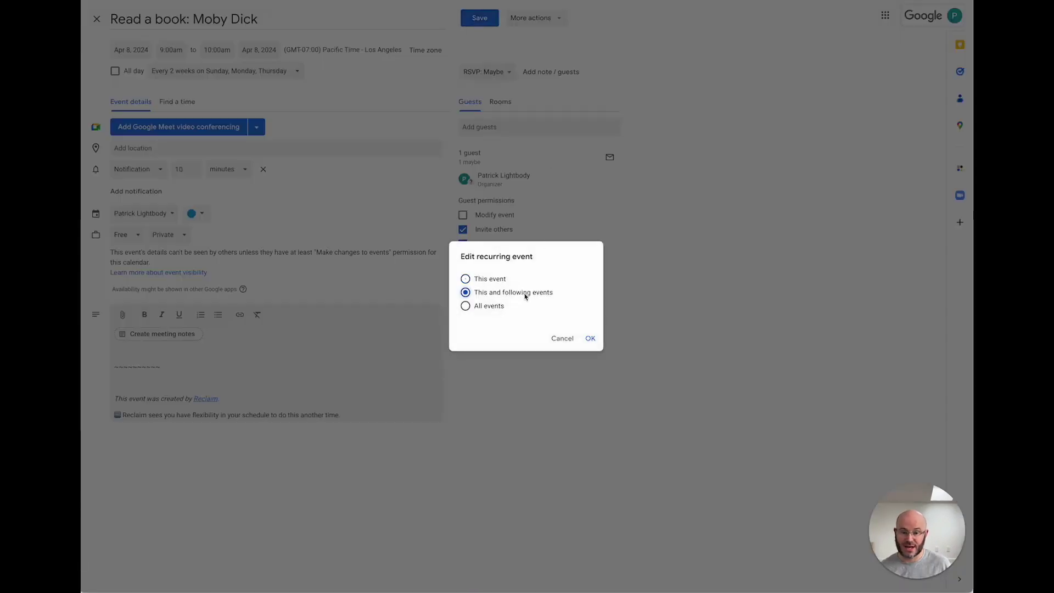
pyautogui.click(592, 340)
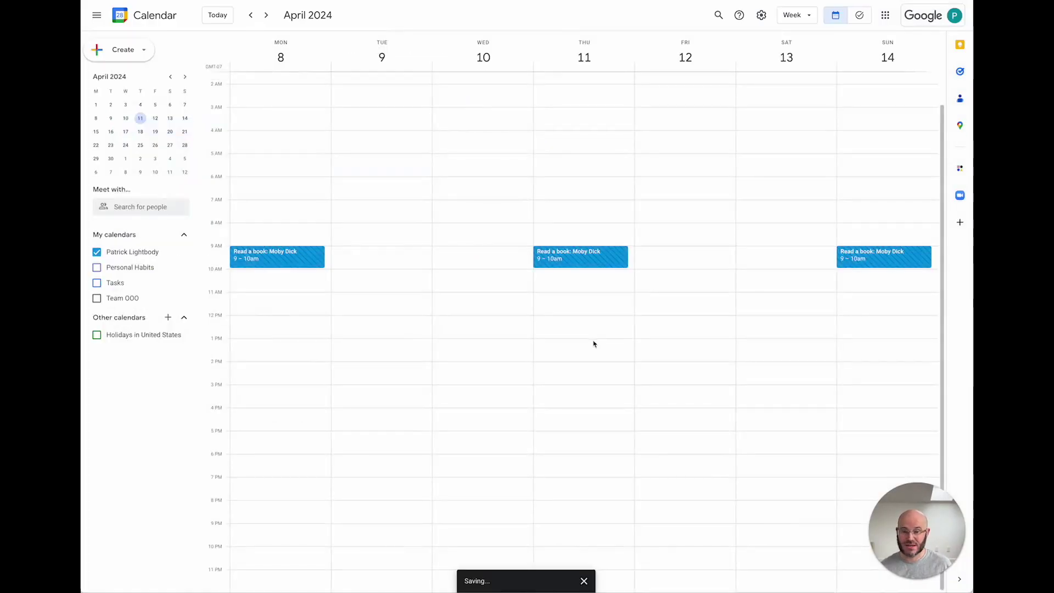
# Return the calendar to the week of March 25, and in Reclaim examine the "Read a book" habit's title and occurrence timeline.
pyautogui.click(252, 17)
pyautogui.click(253, 18)
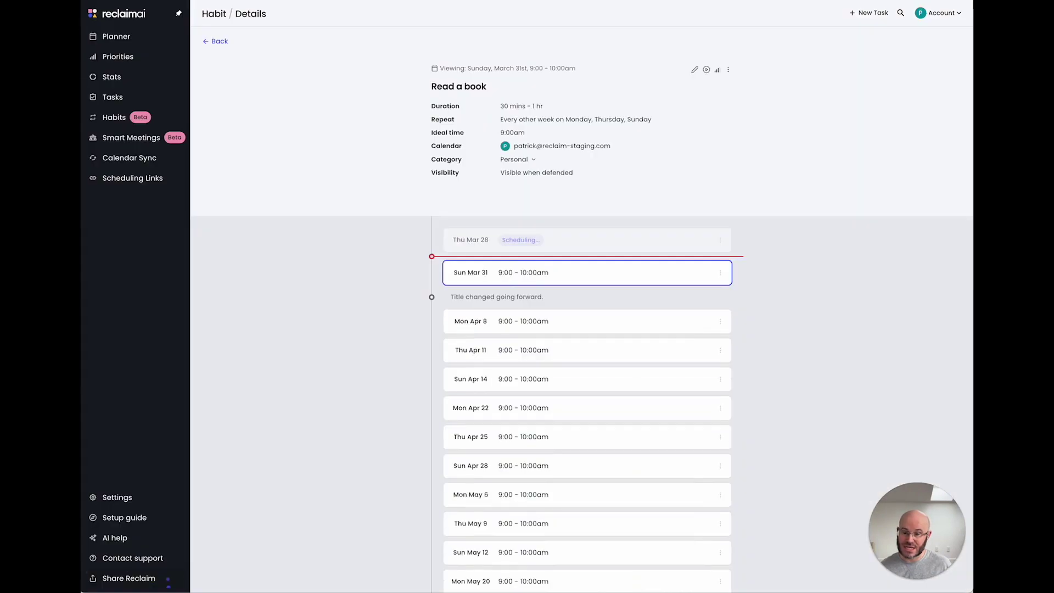
pyautogui.moveTo(451, 297); pyautogui.dragTo(541, 297)
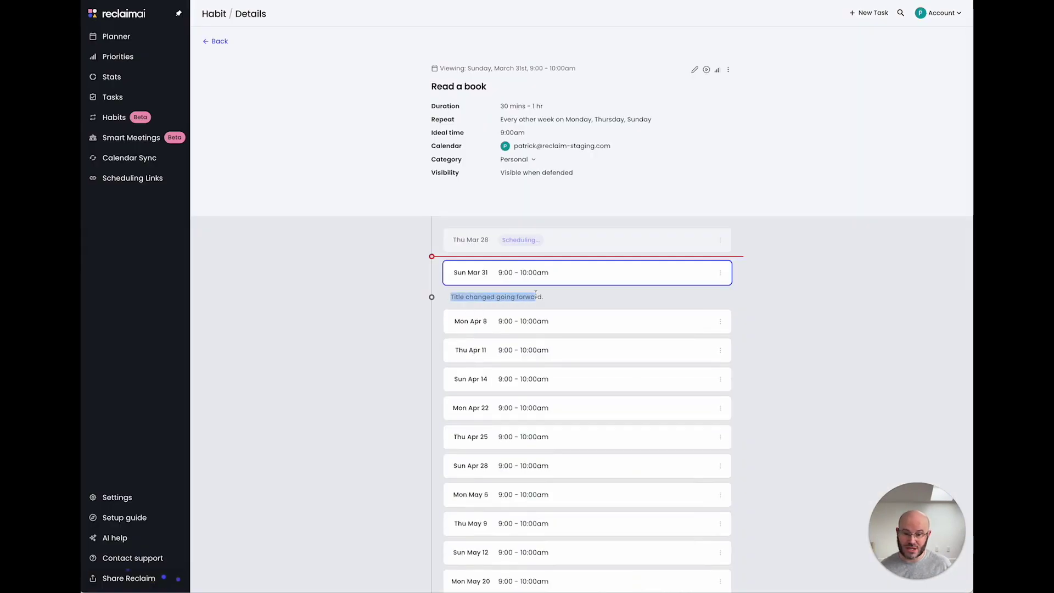
pyautogui.click(557, 302)
pyautogui.click(570, 325)
pyautogui.moveTo(432, 87); pyautogui.dragTo(541, 96)
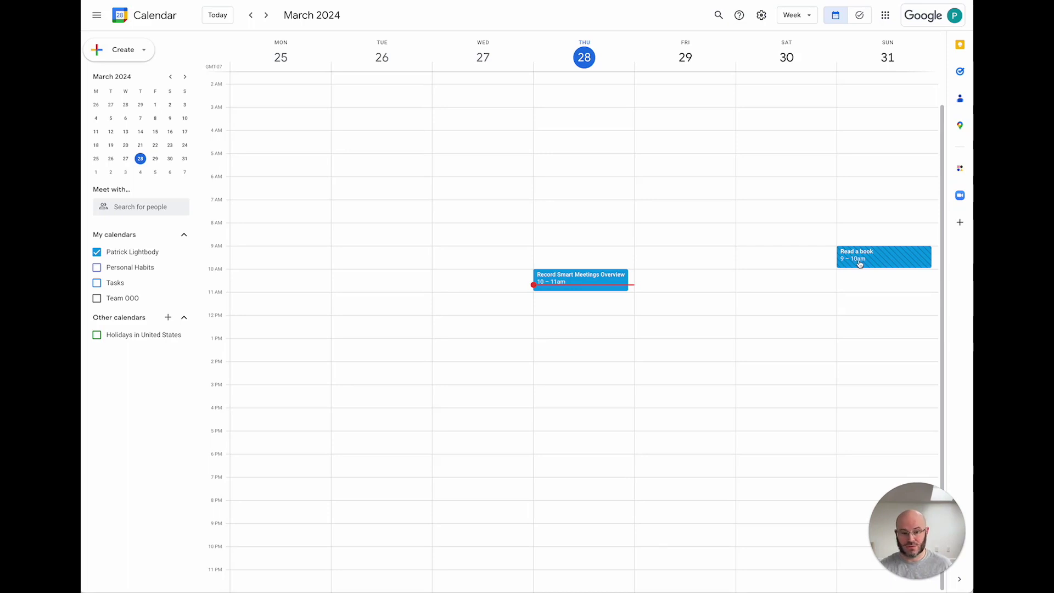
# In Google Calendar, examine the visibility, availability, organizer and RSVP details of the Sunday, March 31 "Read a book" event.
pyautogui.click(860, 264)
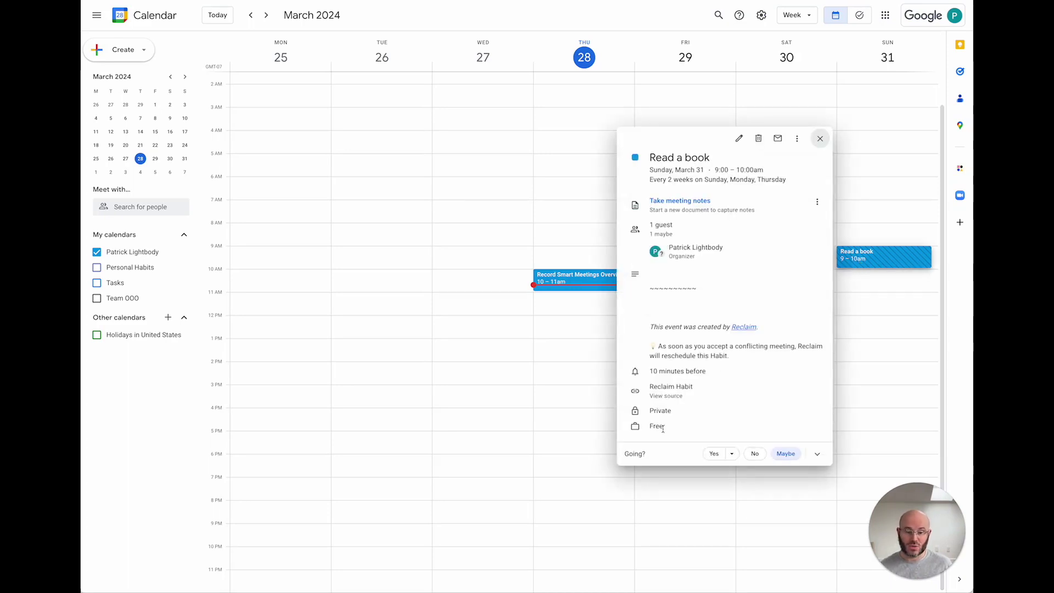
pyautogui.moveTo(673, 428); pyautogui.dragTo(650, 409)
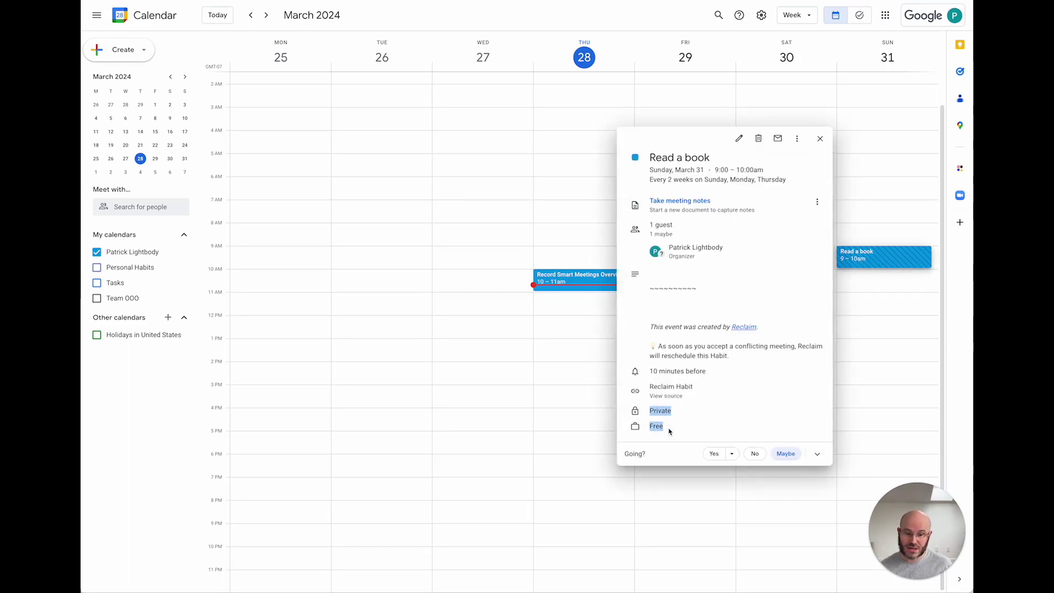
pyautogui.moveTo(717, 259); pyautogui.dragTo(669, 250)
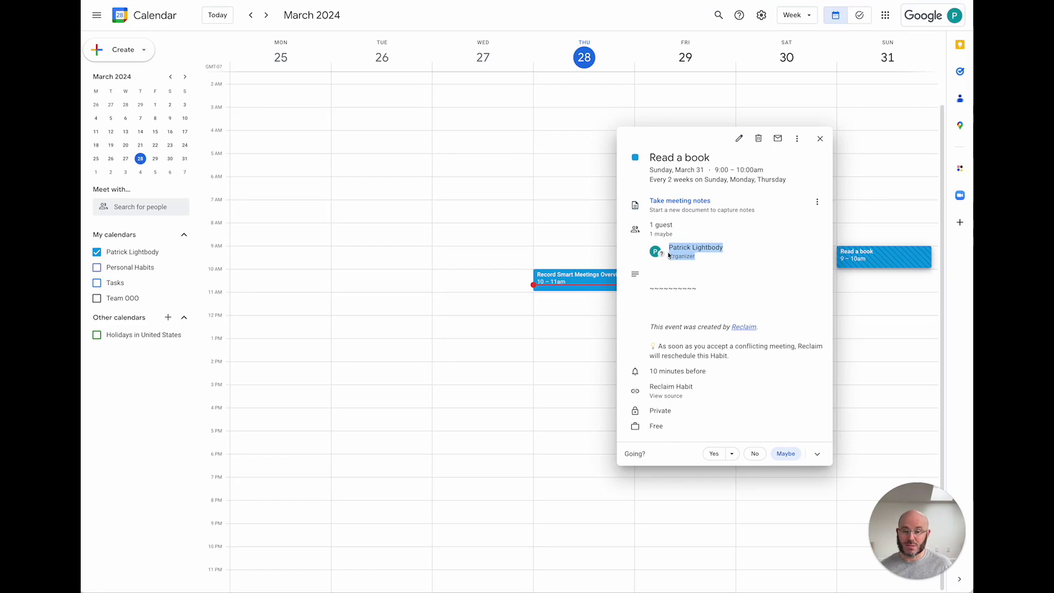
pyautogui.click(715, 263)
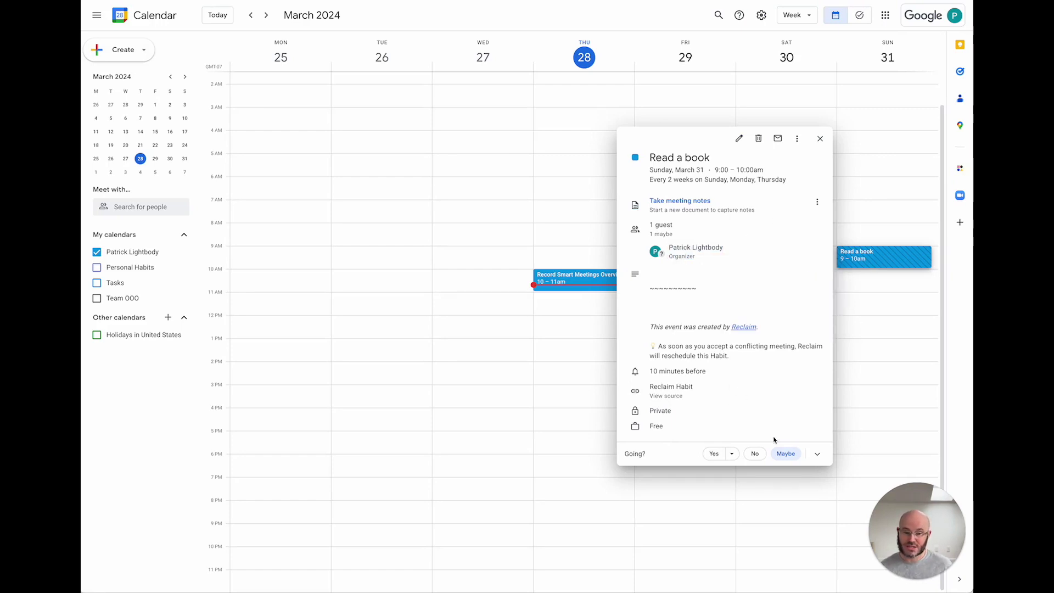
pyautogui.moveTo(666, 246); pyautogui.dragTo(703, 264)
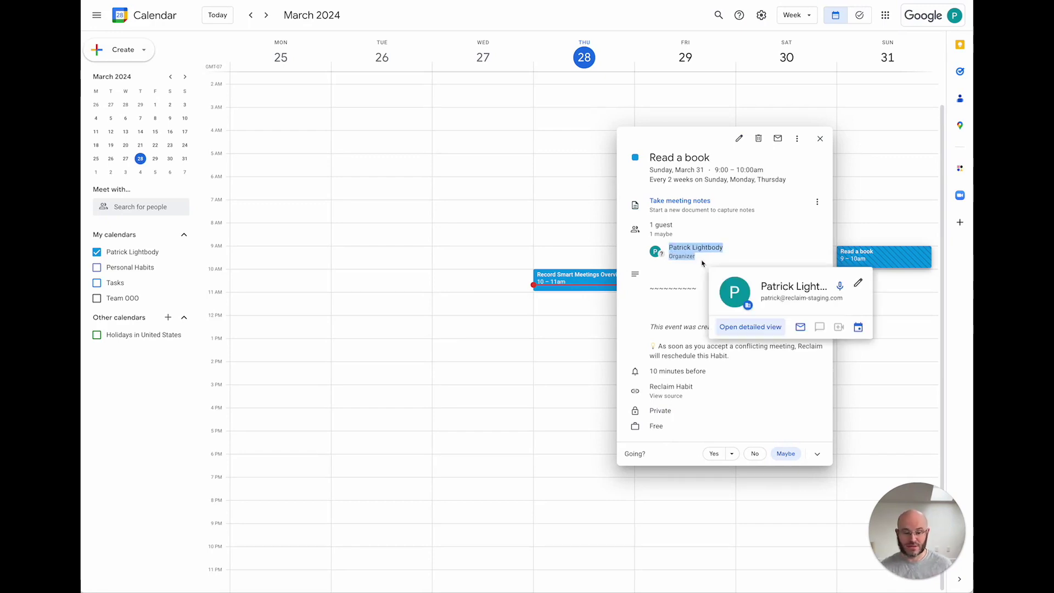
pyautogui.click(795, 433)
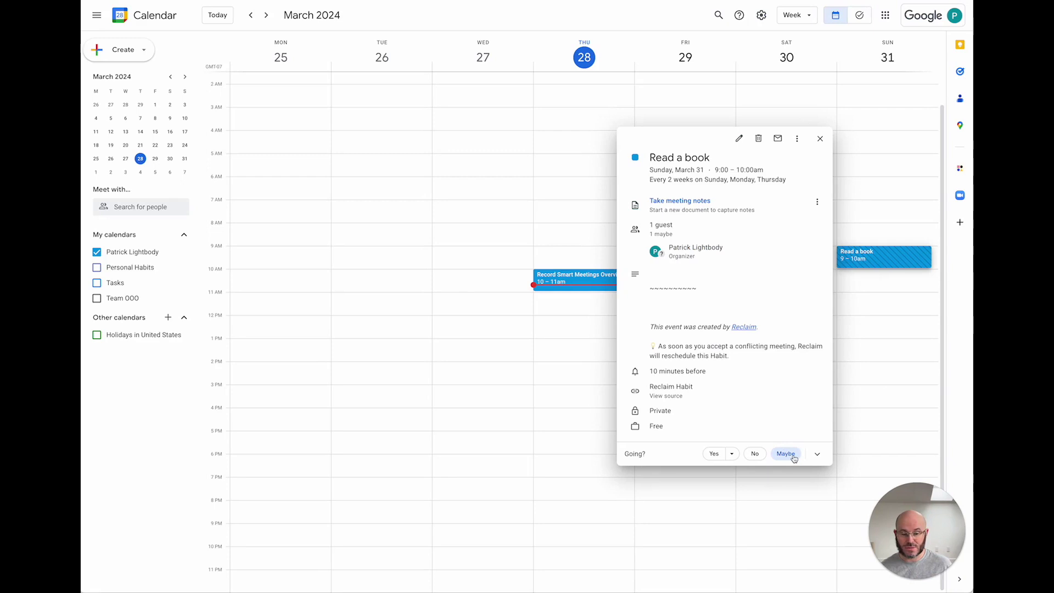
pyautogui.click(897, 399)
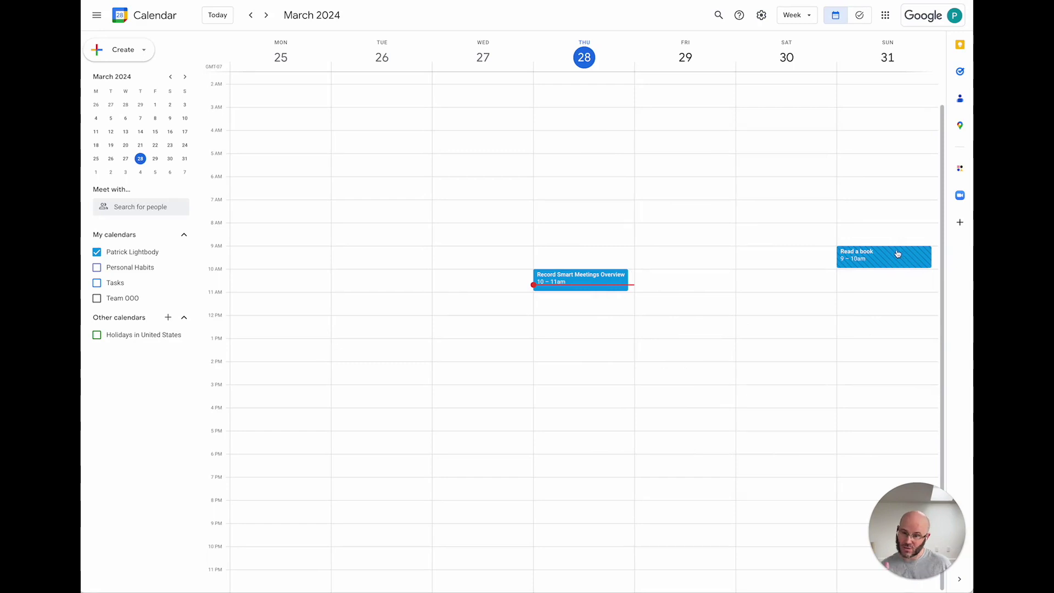
# Decline only the Monday, April 8 "Read a book: Moby Dick" occurrence and view the details of the one on Tuesday, April 9.
pyautogui.click(266, 15)
pyautogui.click(267, 16)
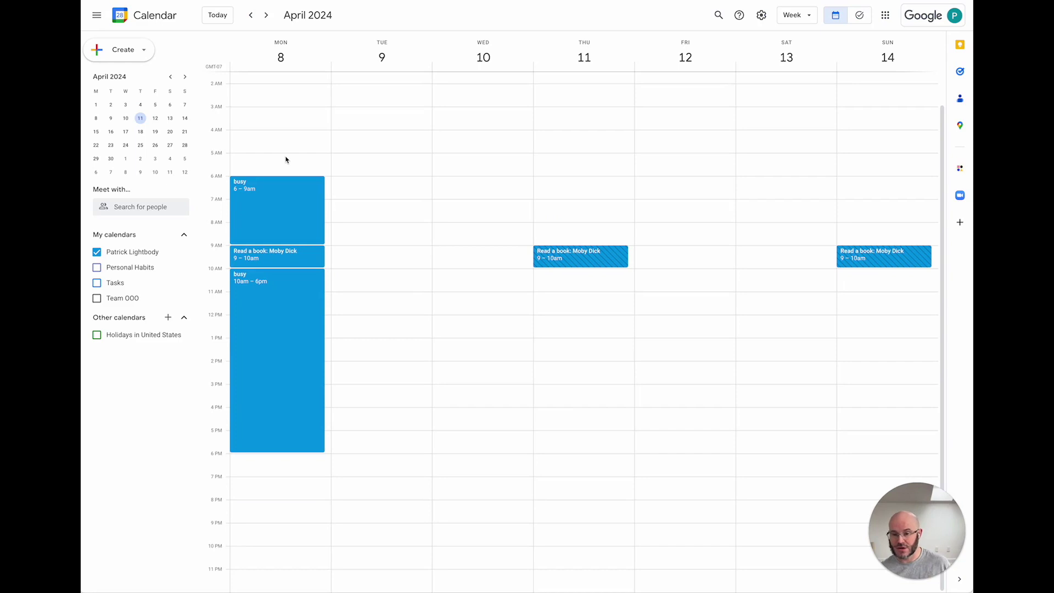
pyautogui.click(287, 259)
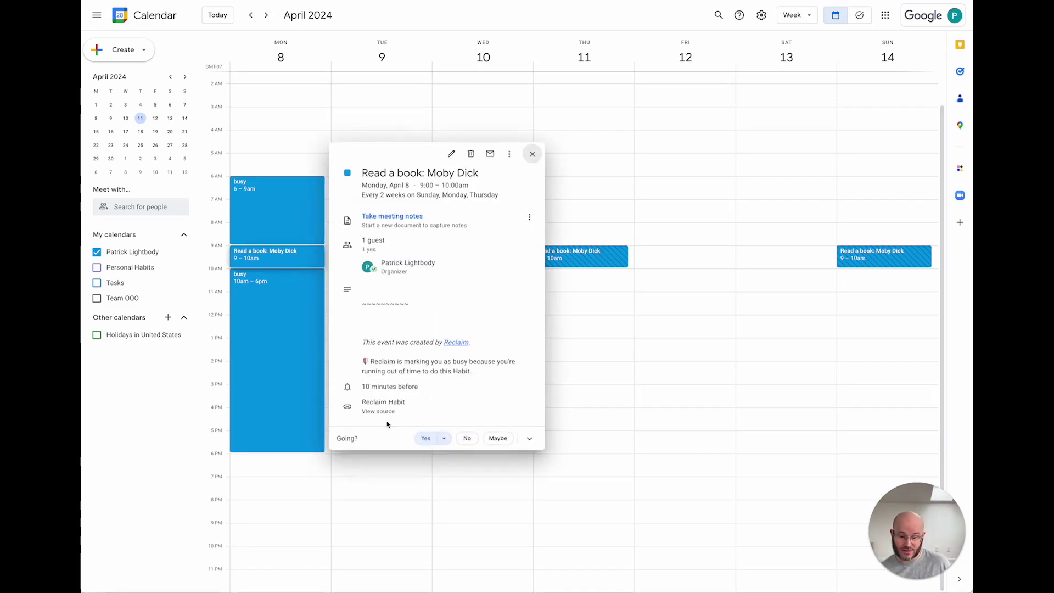
pyautogui.tripleClick(367, 360)
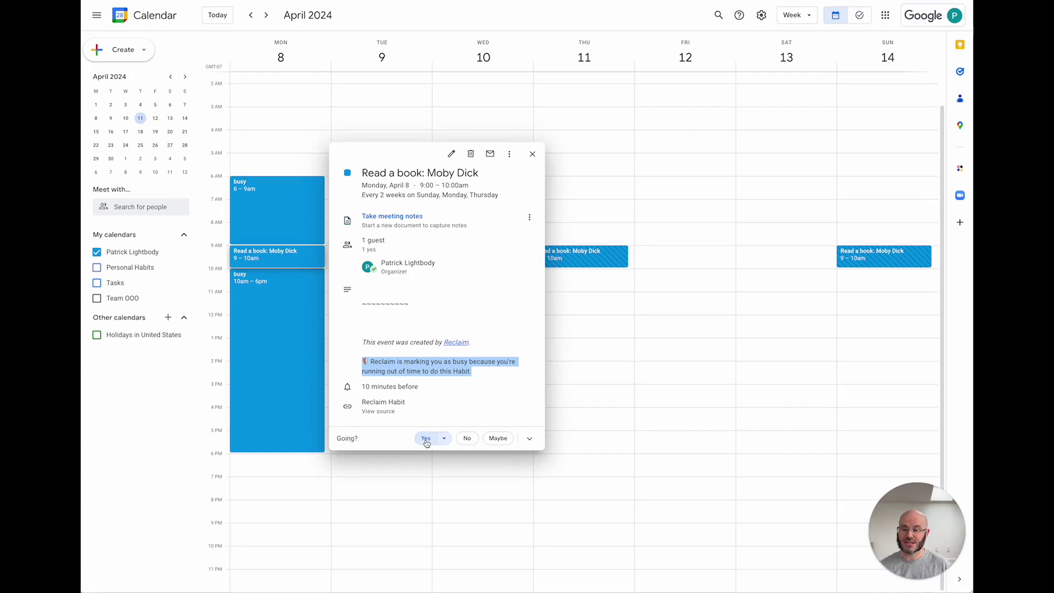
pyautogui.click(468, 438)
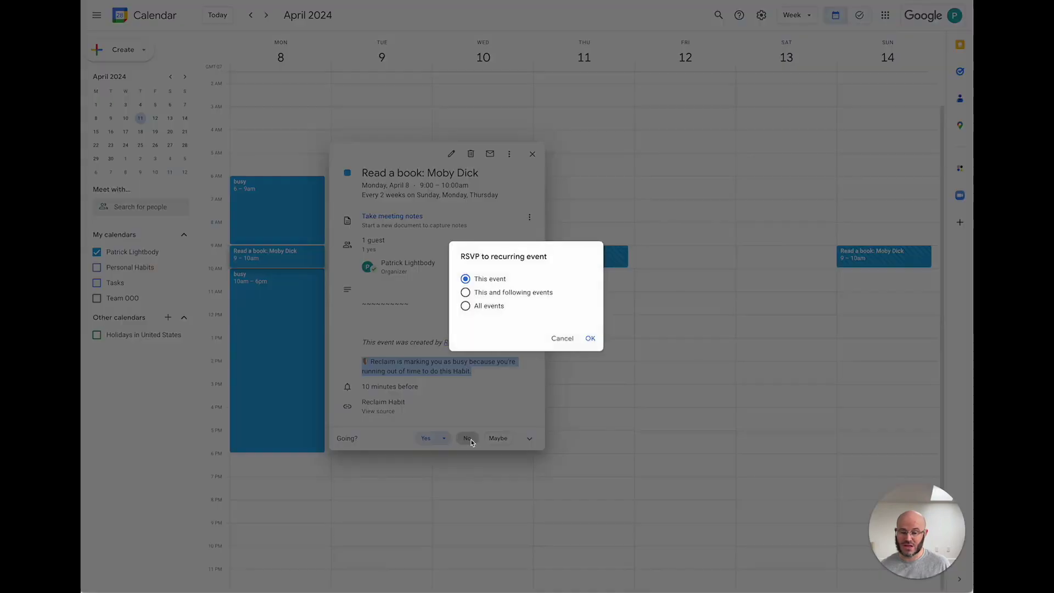
pyautogui.click(590, 339)
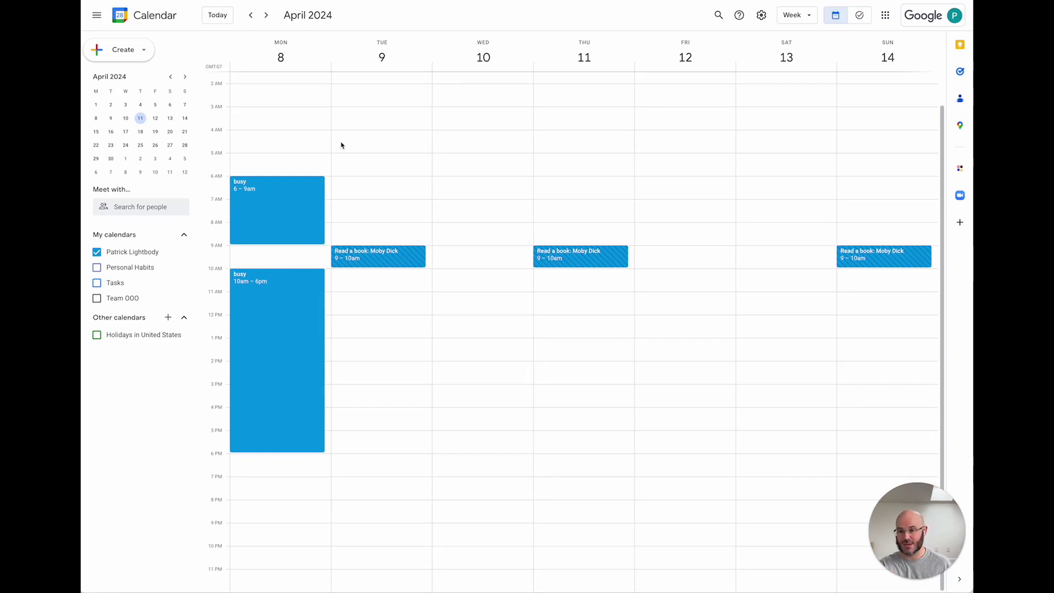
pyautogui.click(365, 258)
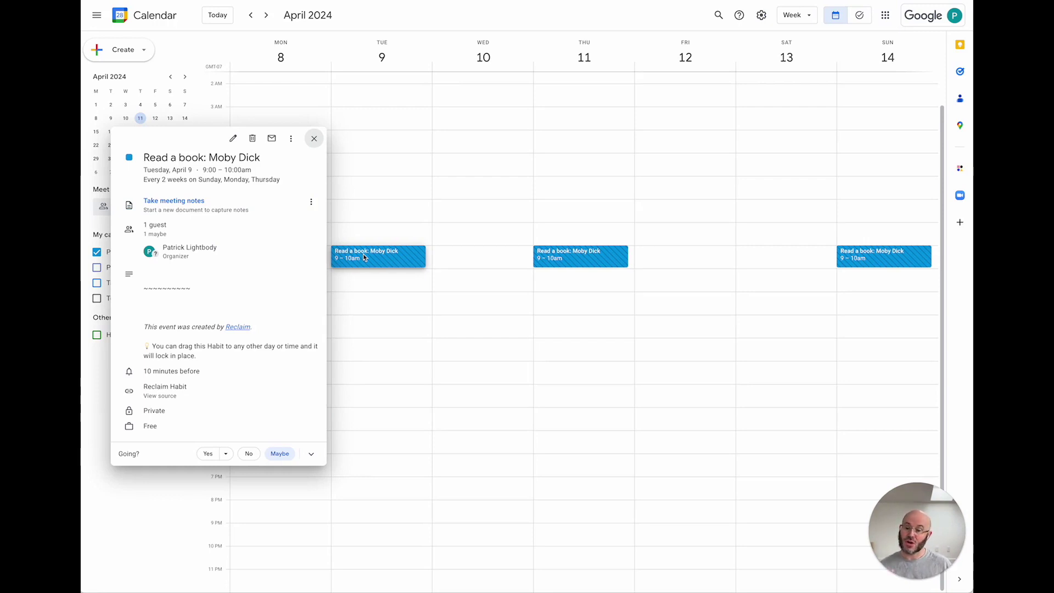
pyautogui.click(376, 236)
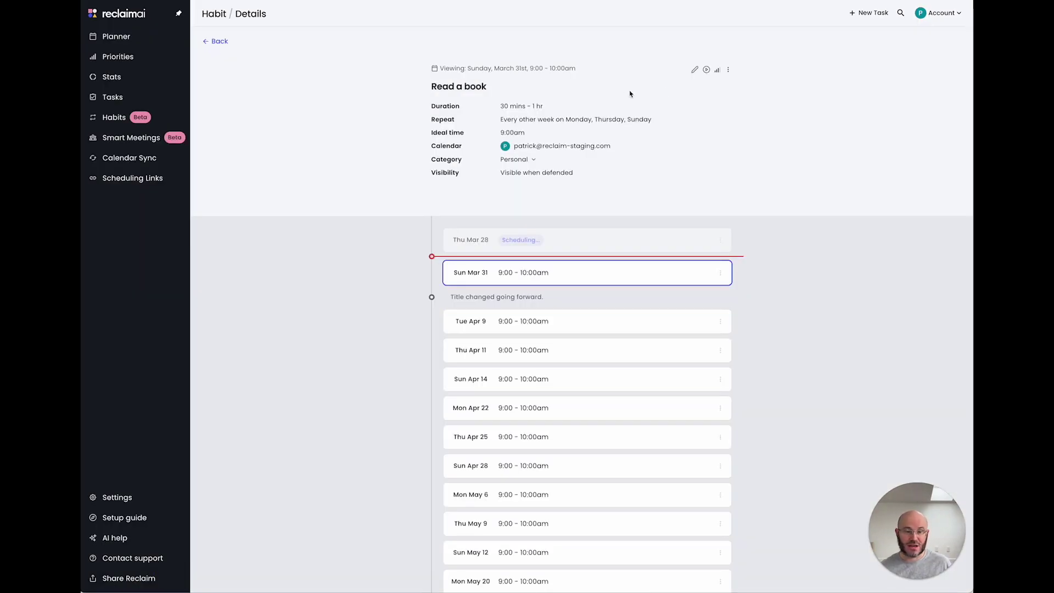
# In Reclaim, edit the habit to try one-off scheduling hours with Tuesday excluded.
pyautogui.click(695, 69)
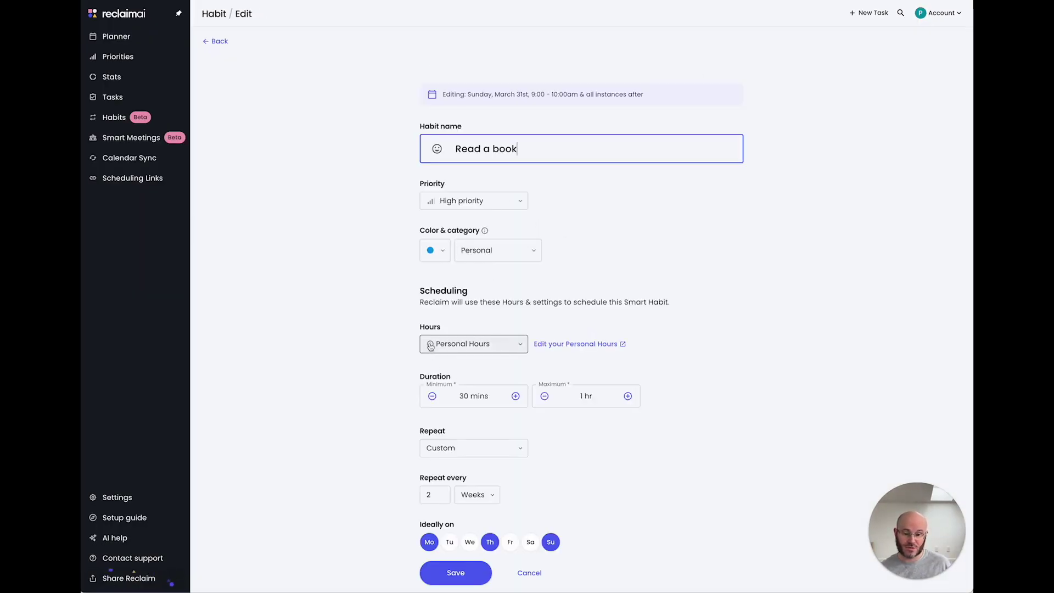
pyautogui.moveTo(430, 345)
pyautogui.scroll(-4, 472, 329)
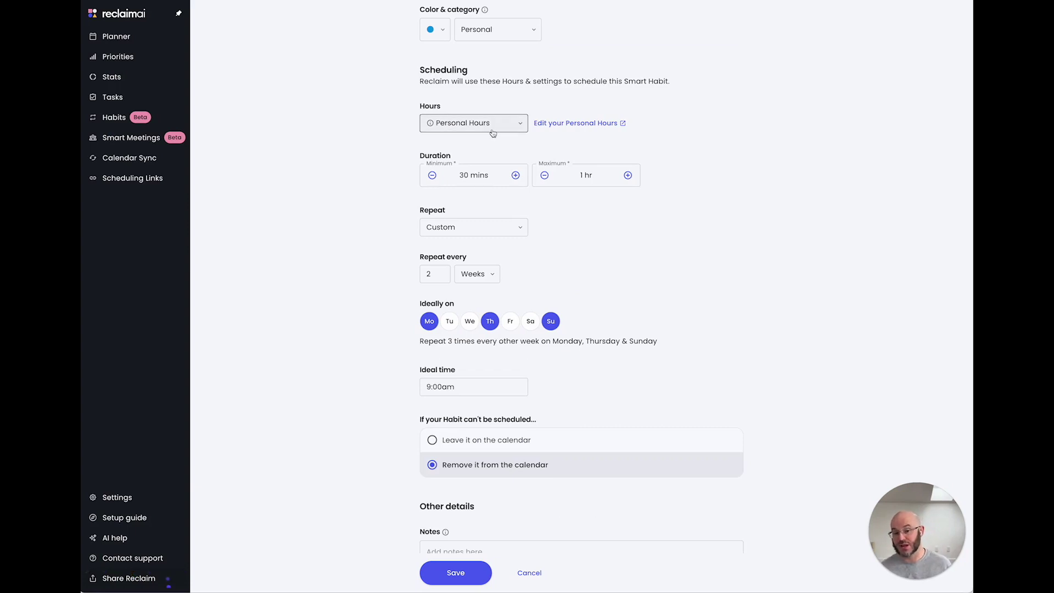
pyautogui.click(493, 131)
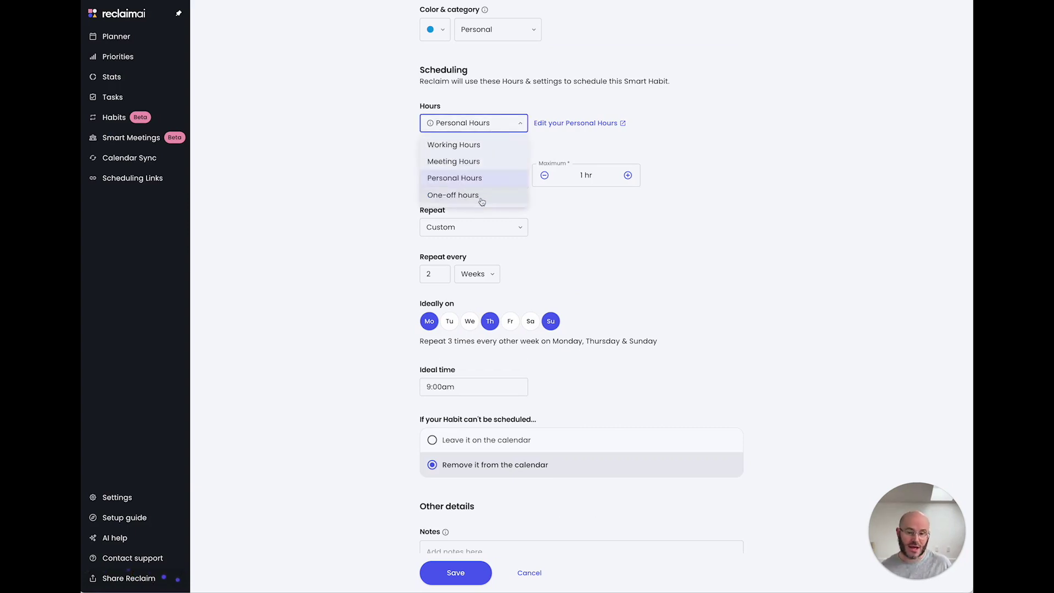
pyautogui.click(483, 201)
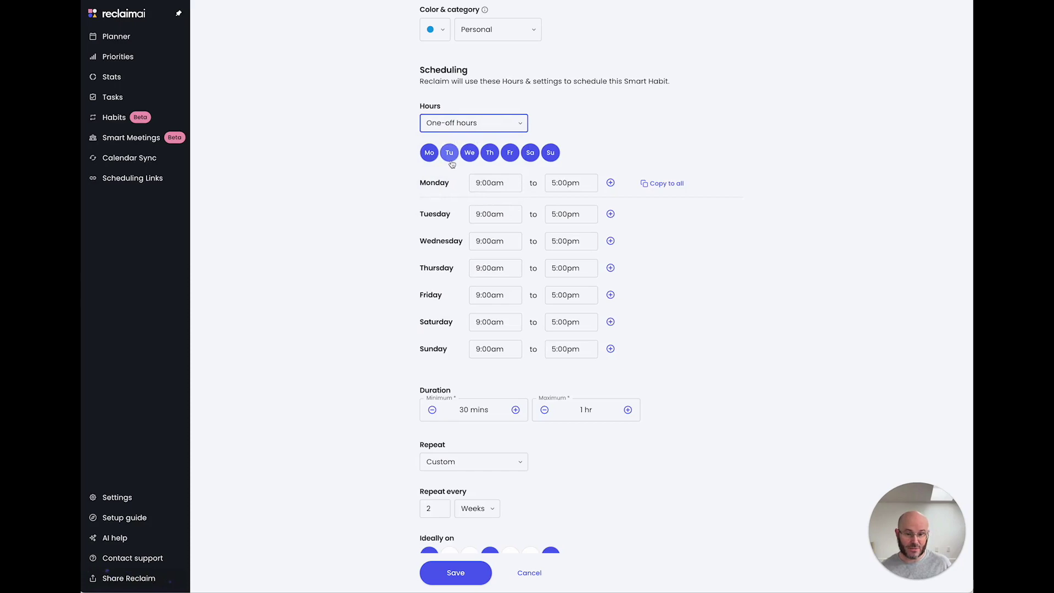
pyautogui.click(450, 159)
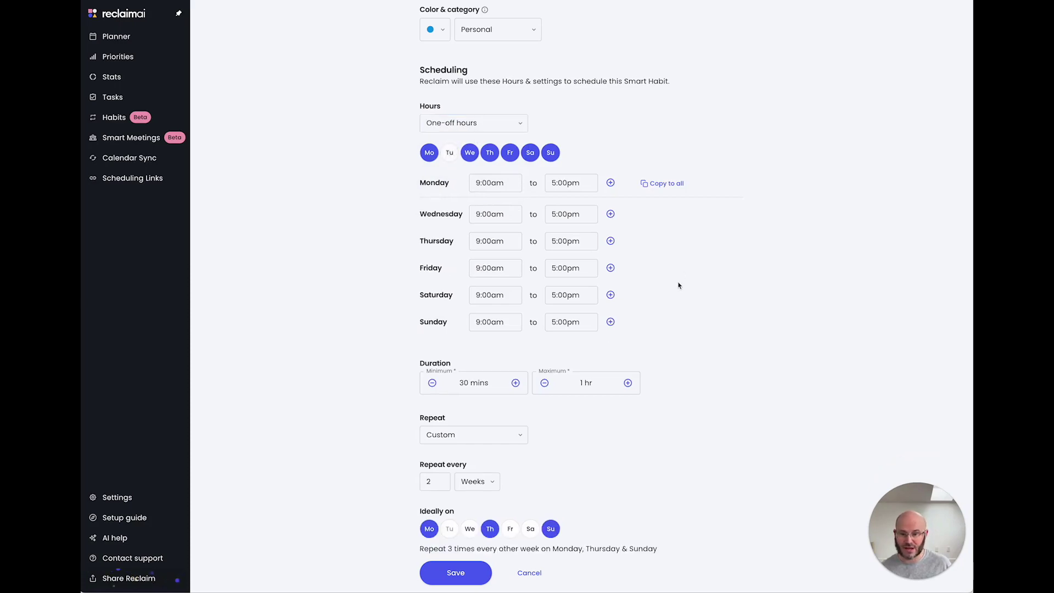
pyautogui.scroll(-5, 681, 283)
pyautogui.scroll(5, 703, 260)
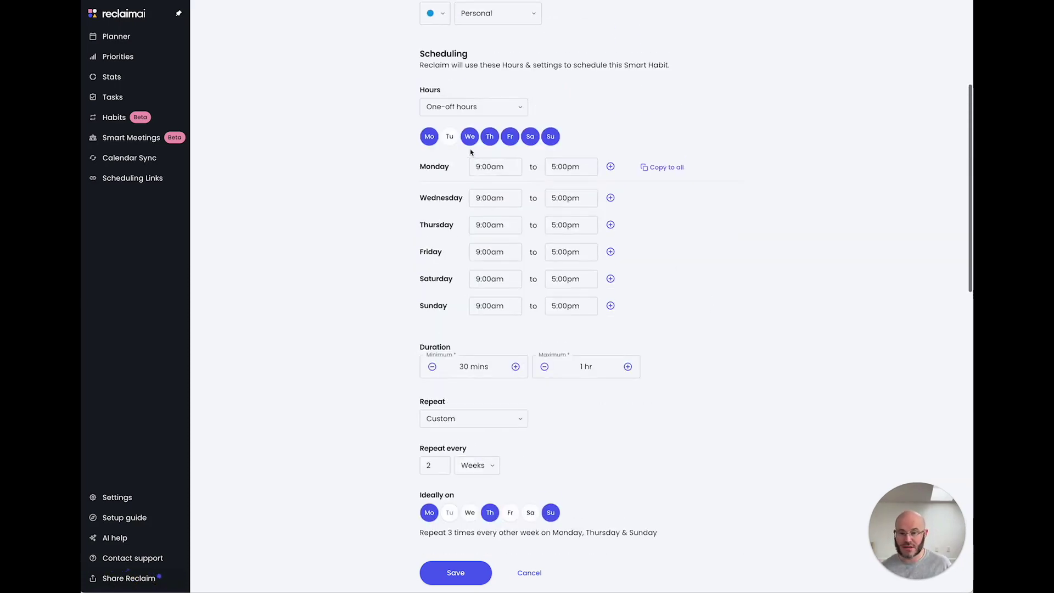
pyautogui.scroll(-1, 666, 431)
pyautogui.moveTo(447, 458)
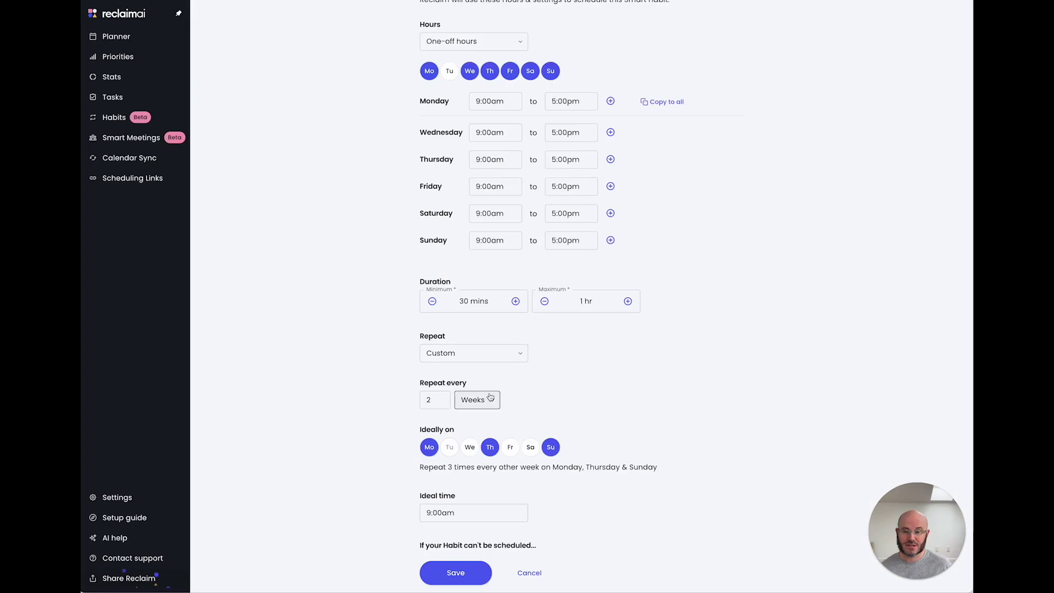
# Leave the habit without saving and view the Habit & Smart Meeting emojis options in the general settings.
pyautogui.click(142, 497)
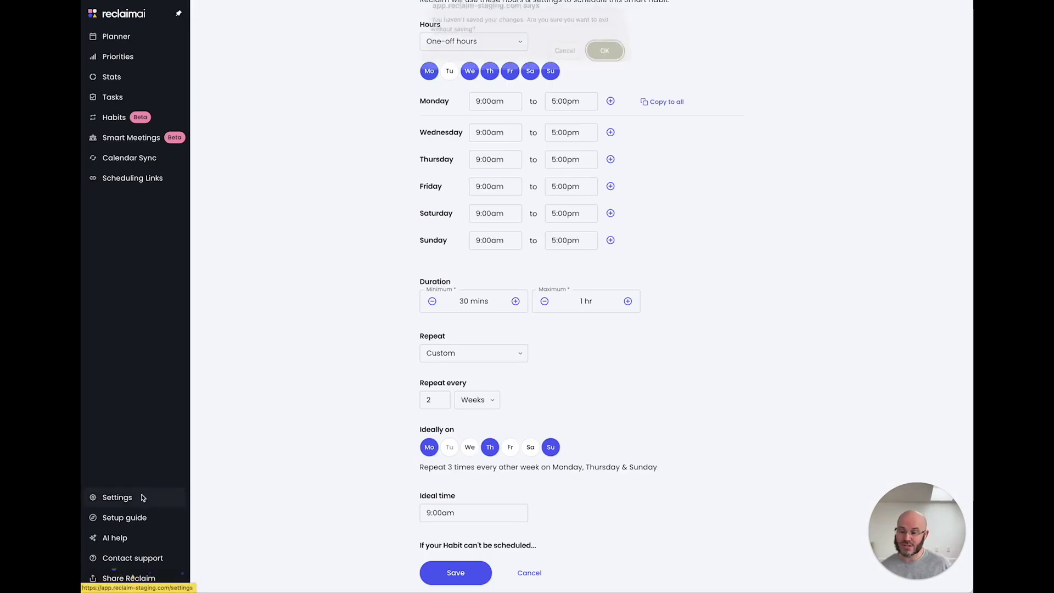
pyautogui.click(610, 57)
pyautogui.click(434, 143)
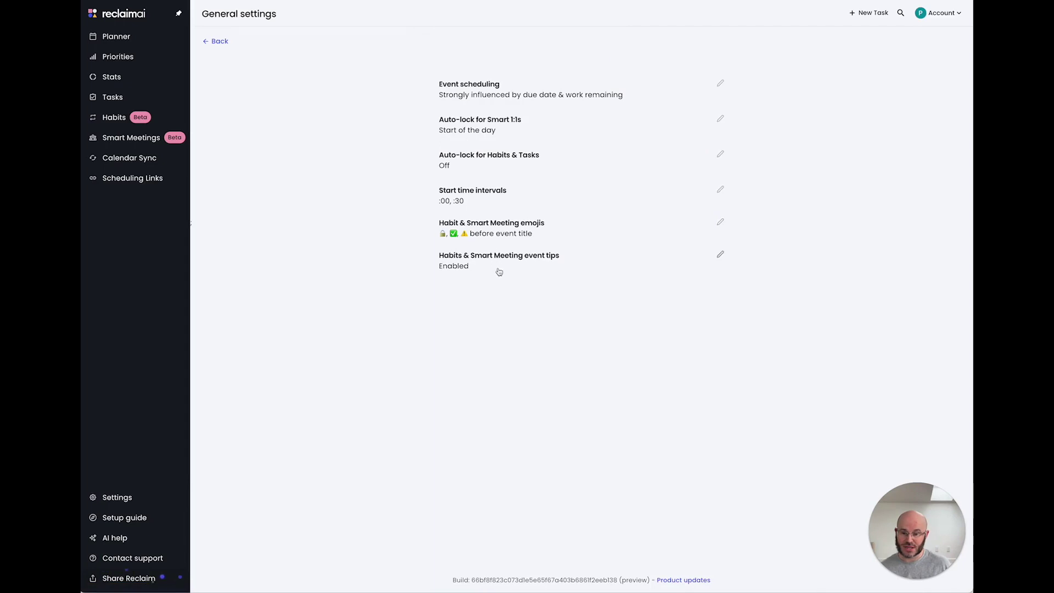
pyautogui.click(496, 235)
pyautogui.moveTo(437, 230); pyautogui.dragTo(577, 225)
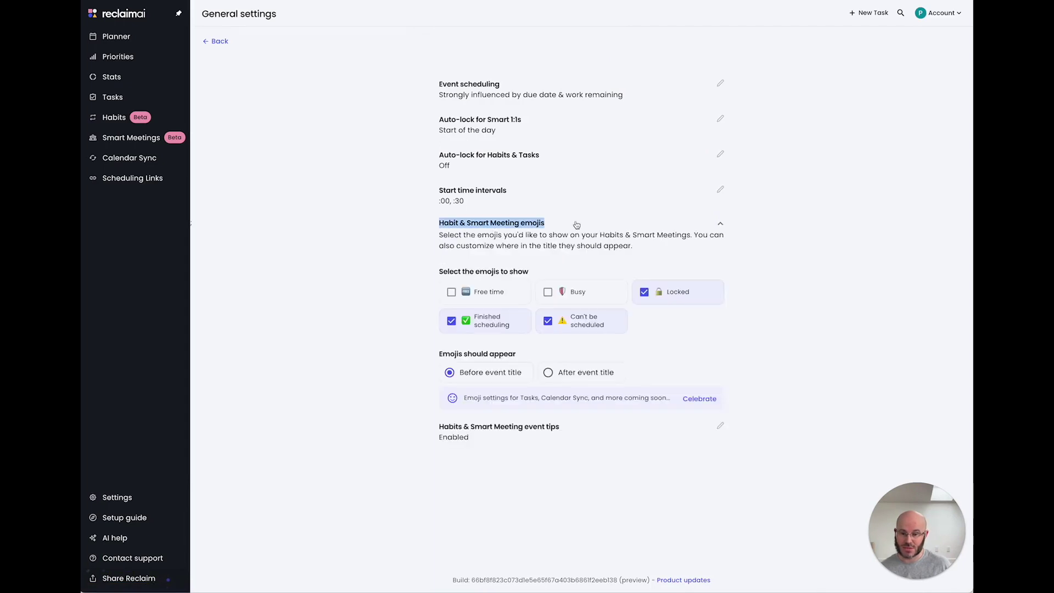
pyautogui.click(517, 246)
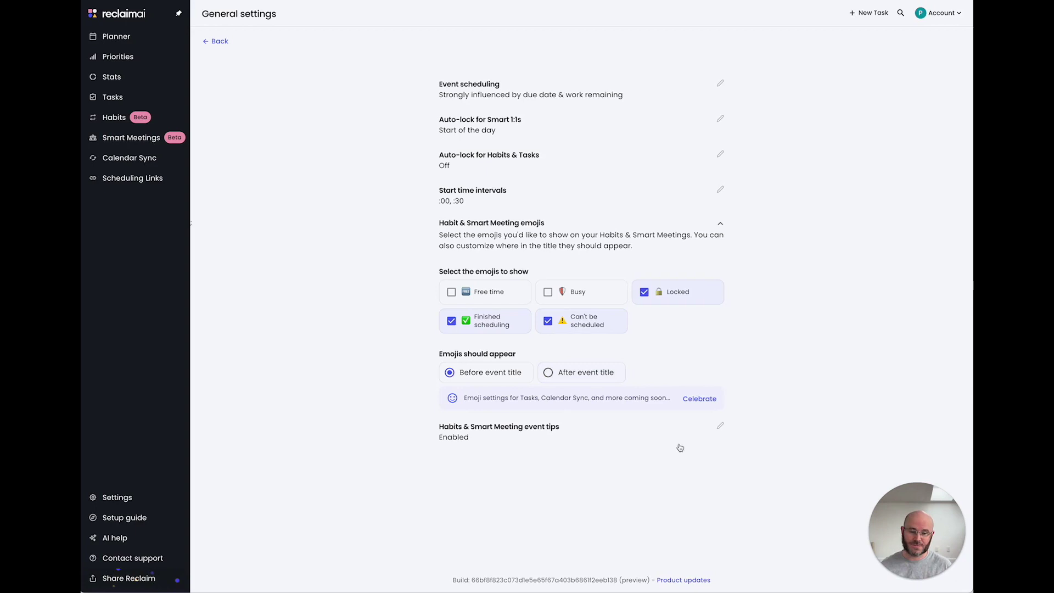
# Start a new habit and view the calendars offered for scheduling its events.
pyautogui.click(701, 402)
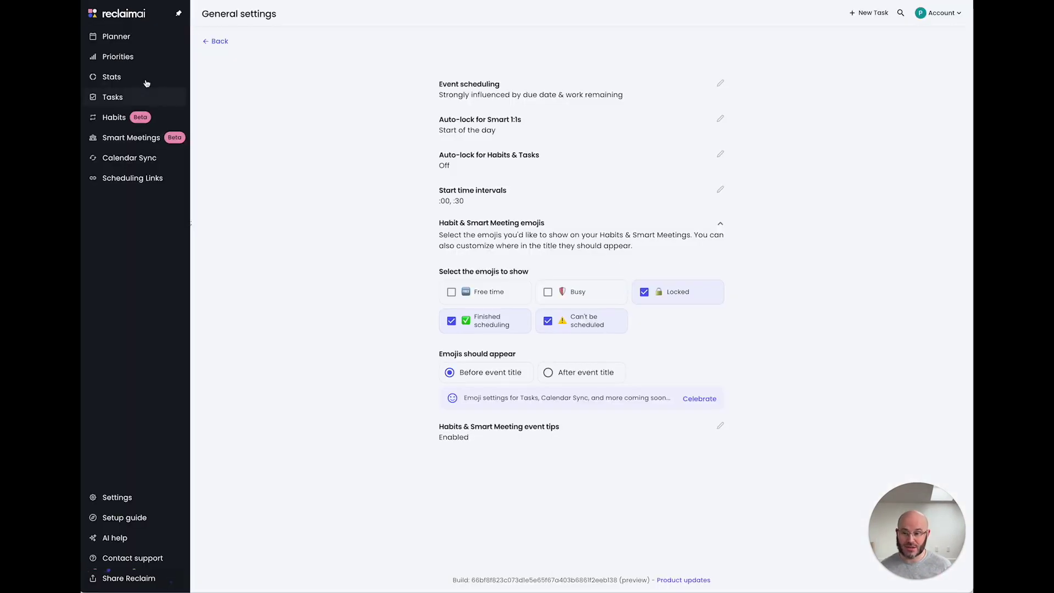
pyautogui.click(131, 117)
pyautogui.click(816, 53)
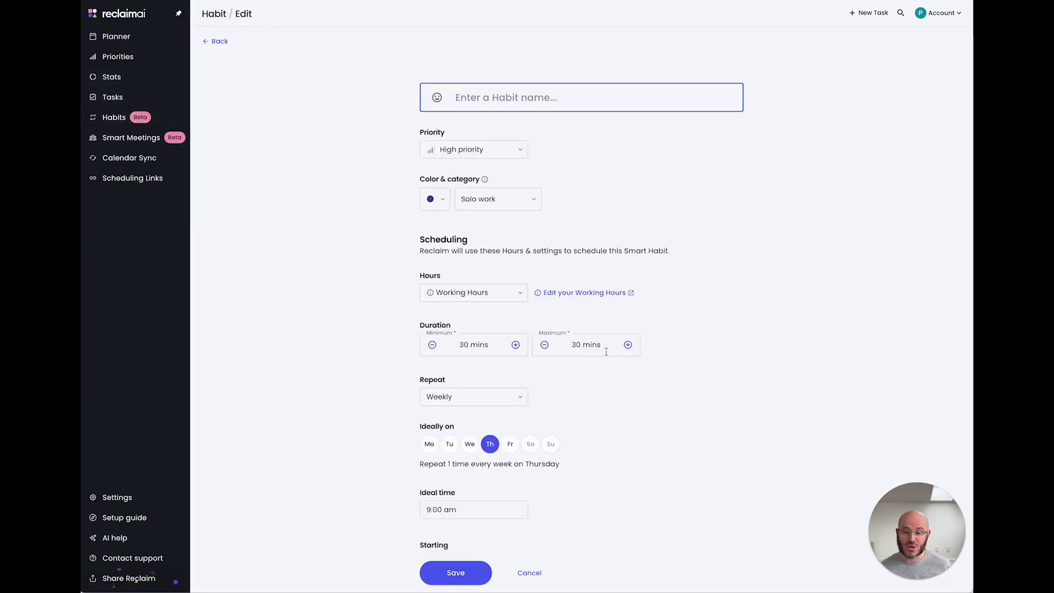
pyautogui.scroll(-10, 619, 280)
pyautogui.click(511, 255)
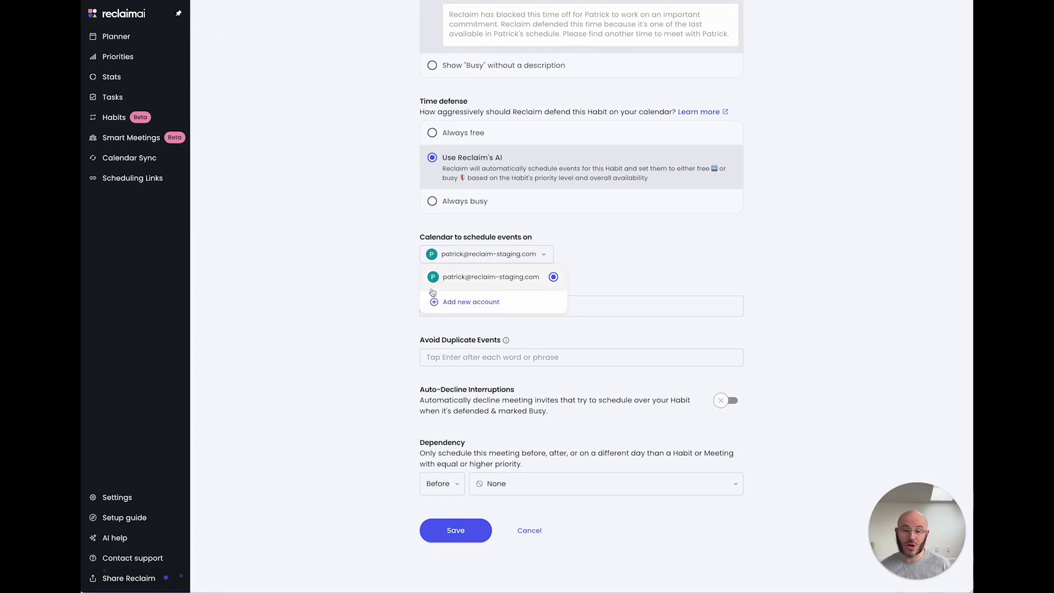
pyautogui.click(330, 323)
# Add Personal Habits to the account's connected calendars in Reclaim's settings, and display that calendar in Google Calendar.
pyautogui.click(138, 494)
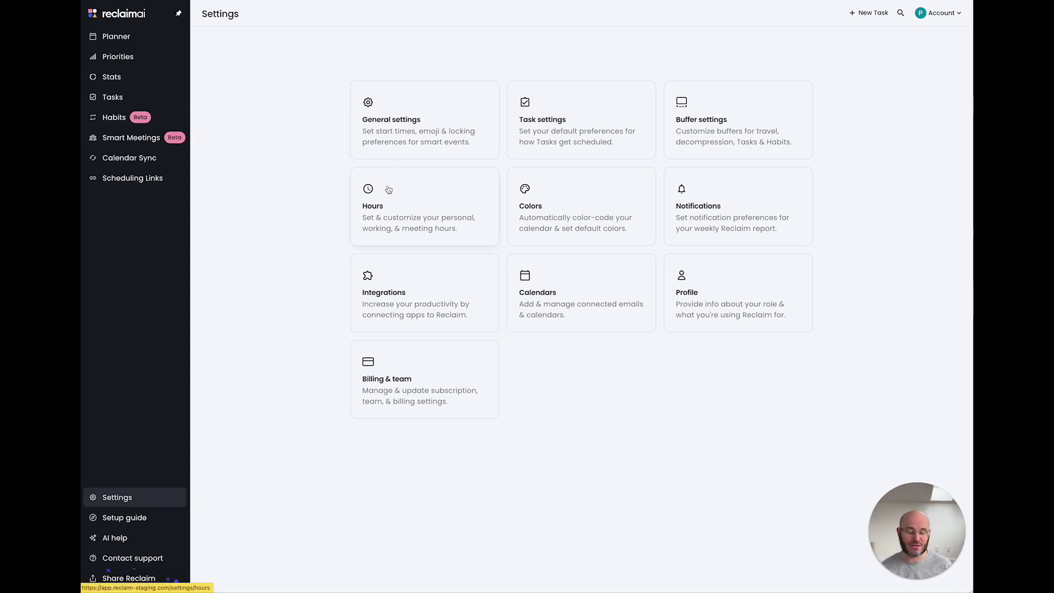
pyautogui.click(544, 282)
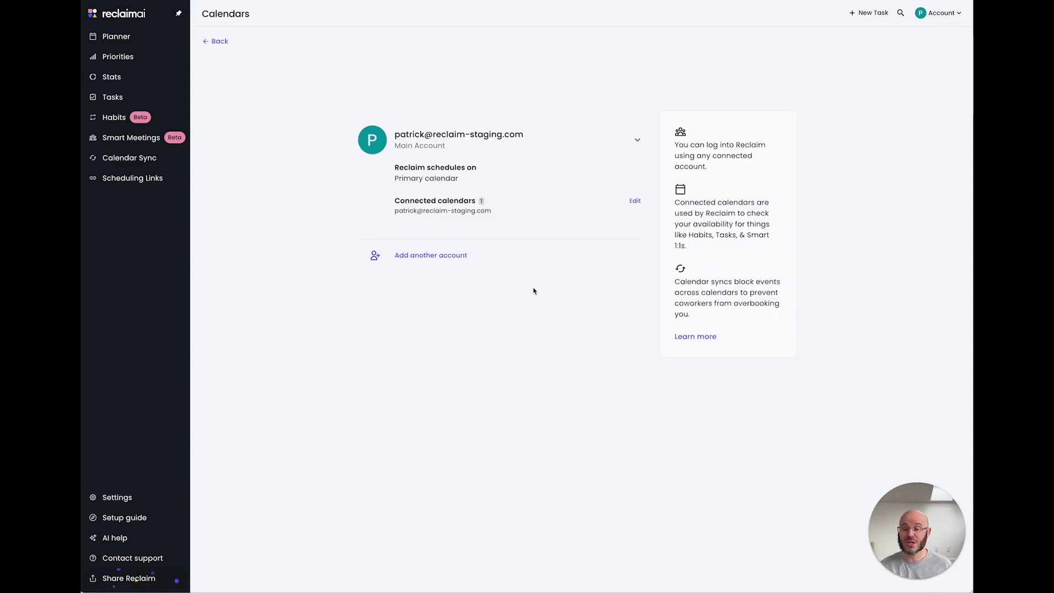
pyautogui.click(488, 215)
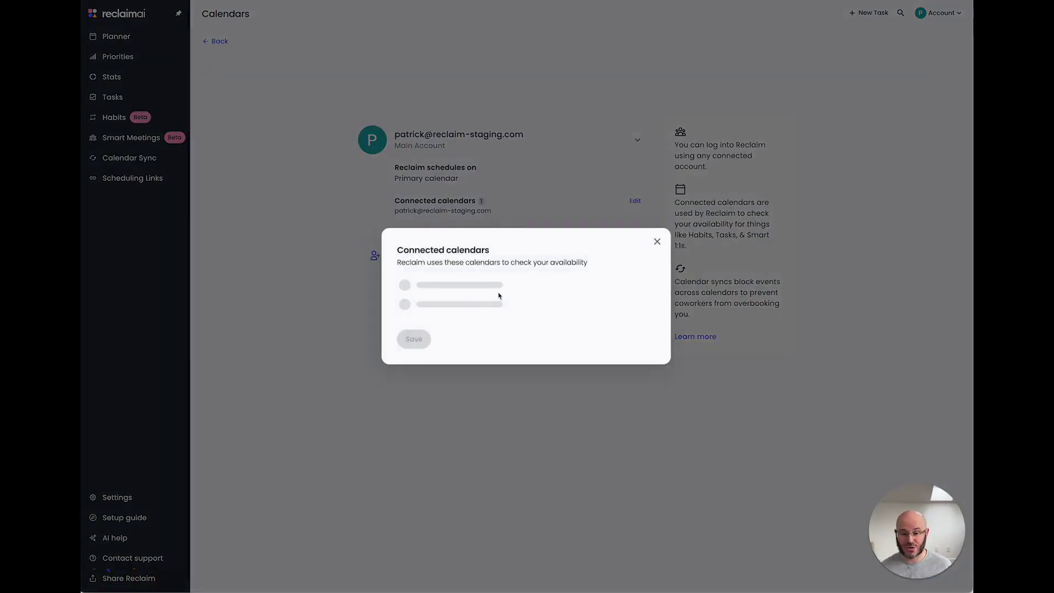
pyautogui.click(440, 295)
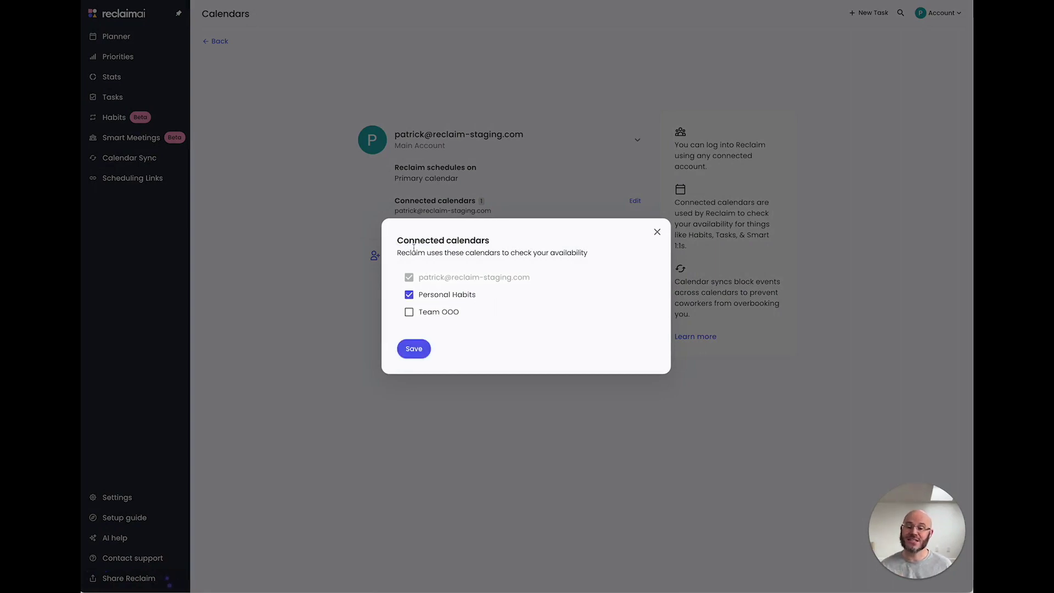
pyautogui.moveTo(430, 279)
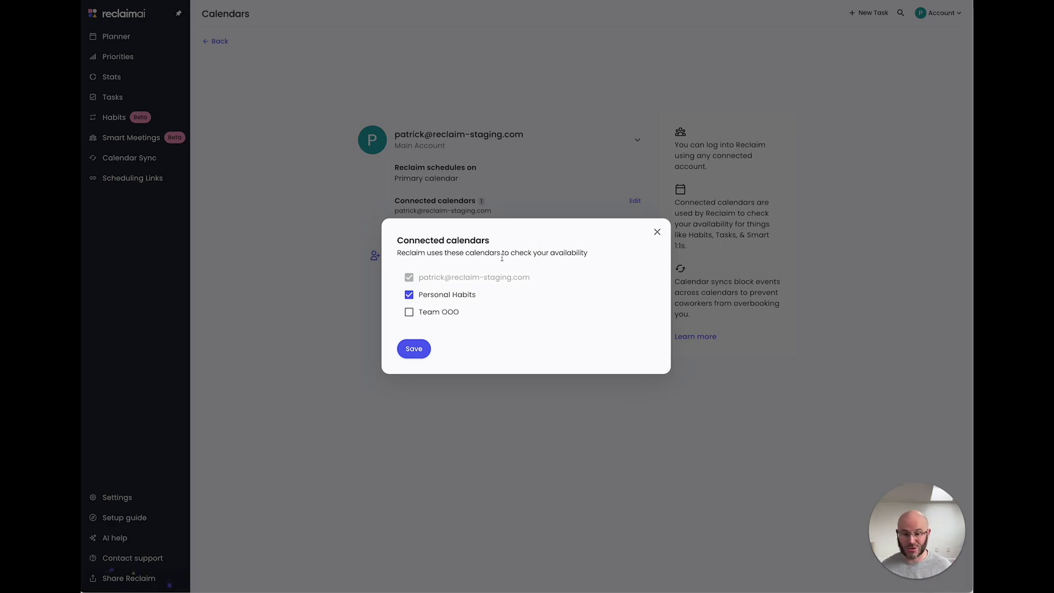
pyautogui.click(416, 350)
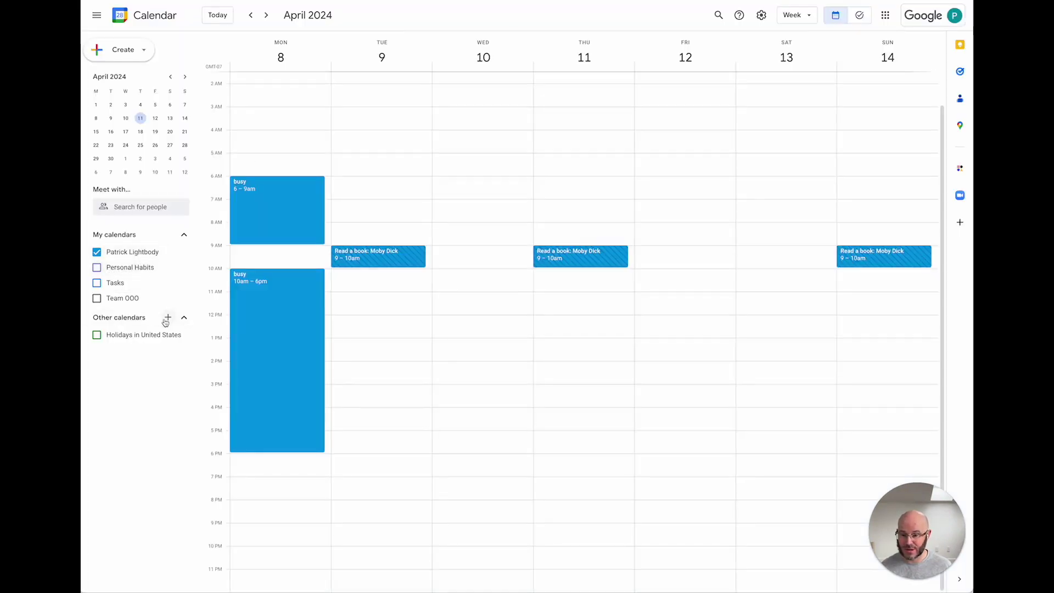
pyautogui.click(98, 268)
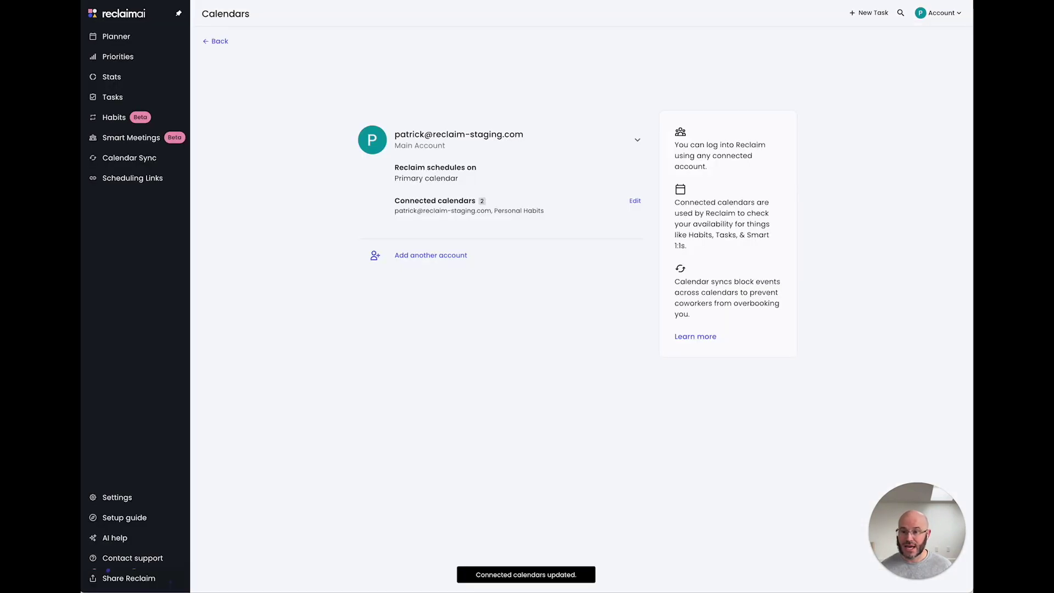
# In Reclaim, create a habit from the Lunch template, scheduled on the Personal Habits calendar, and save it.
pyautogui.click(141, 122)
pyautogui.click(351, 60)
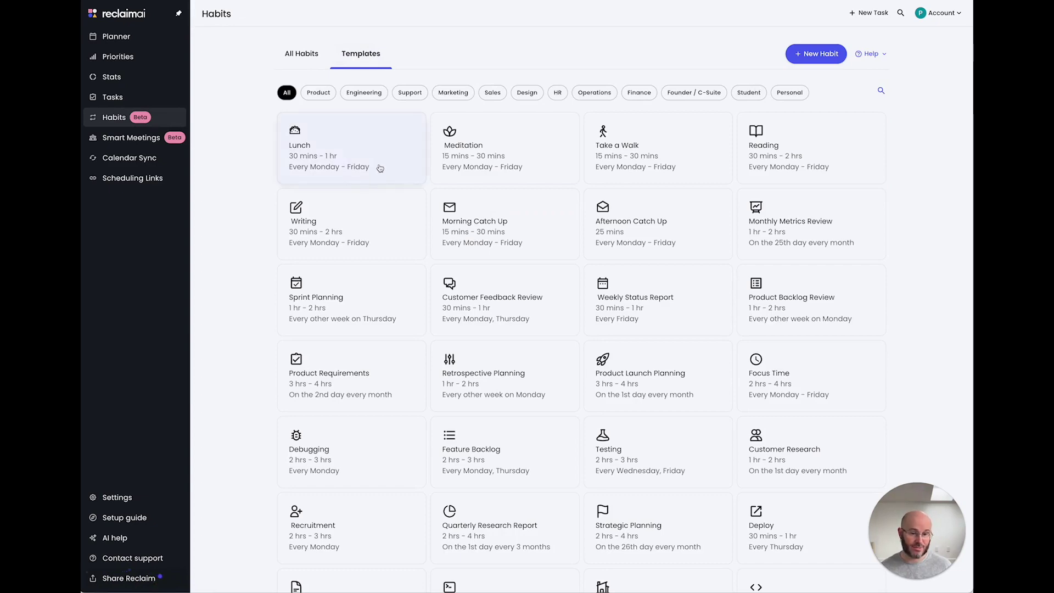
pyautogui.click(380, 168)
pyautogui.scroll(-15, 601, 126)
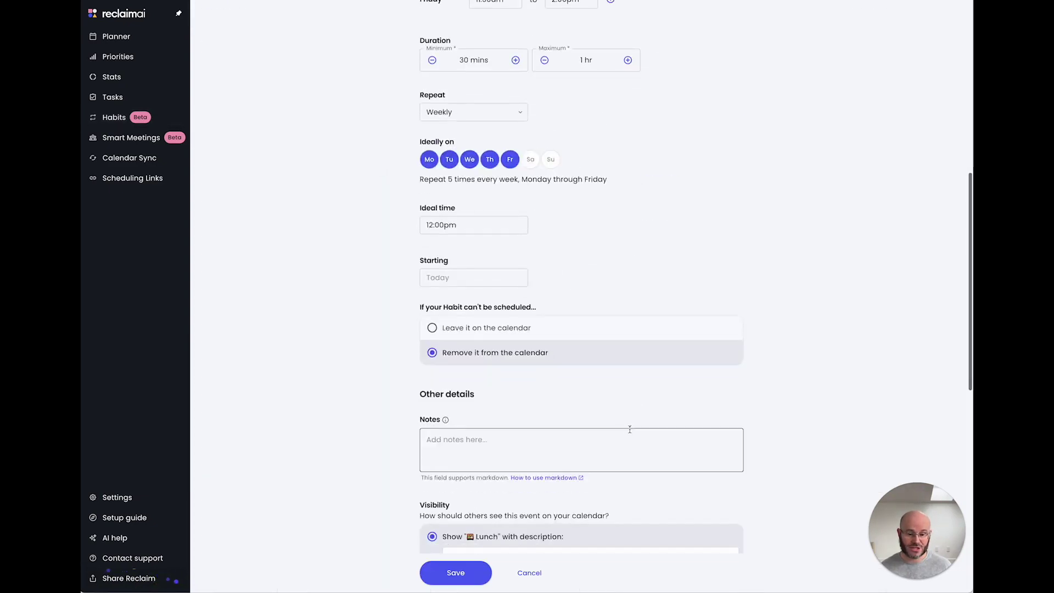
pyautogui.click(488, 330)
pyautogui.click(500, 379)
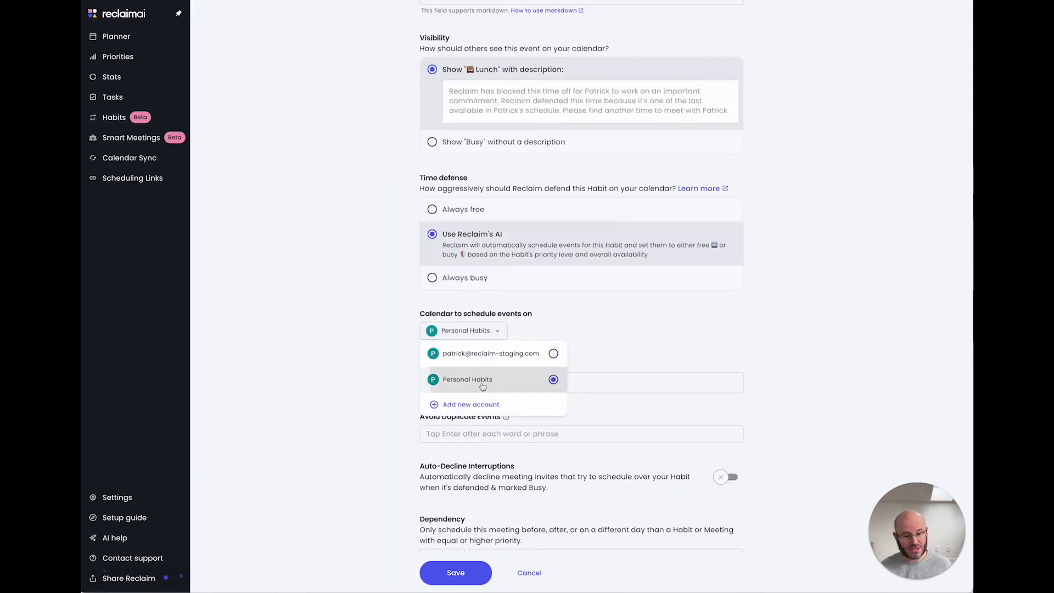
pyautogui.click(468, 574)
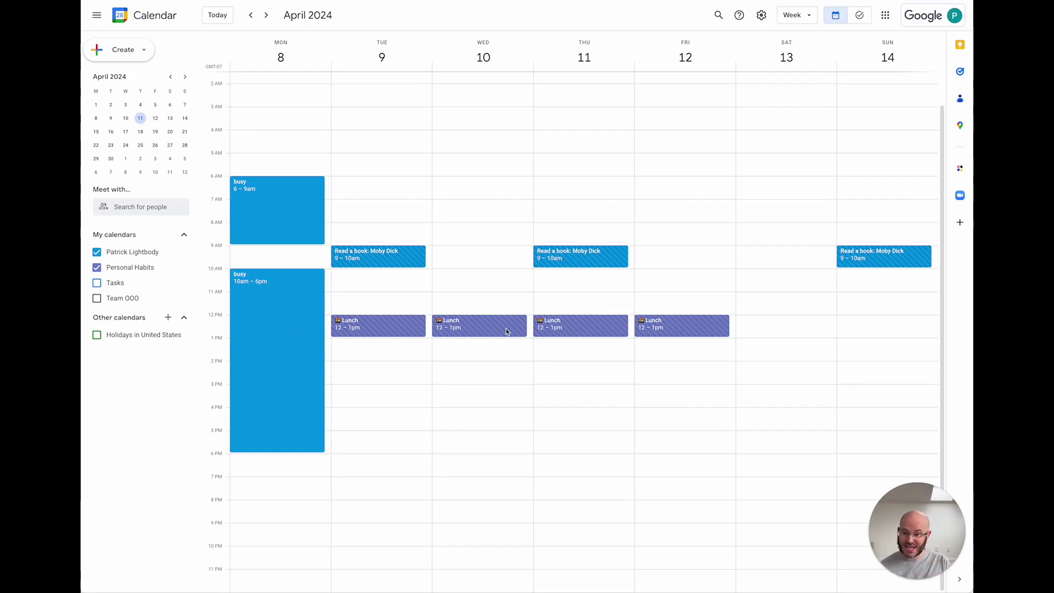
# In Google Calendar, compare the week with the Personal Habits calendar hidden and shown, and view a new Tuesday event draft without saving it.
pyautogui.click(97, 268)
pyautogui.click(97, 268)
pyautogui.click(97, 268)
pyautogui.click(97, 268)
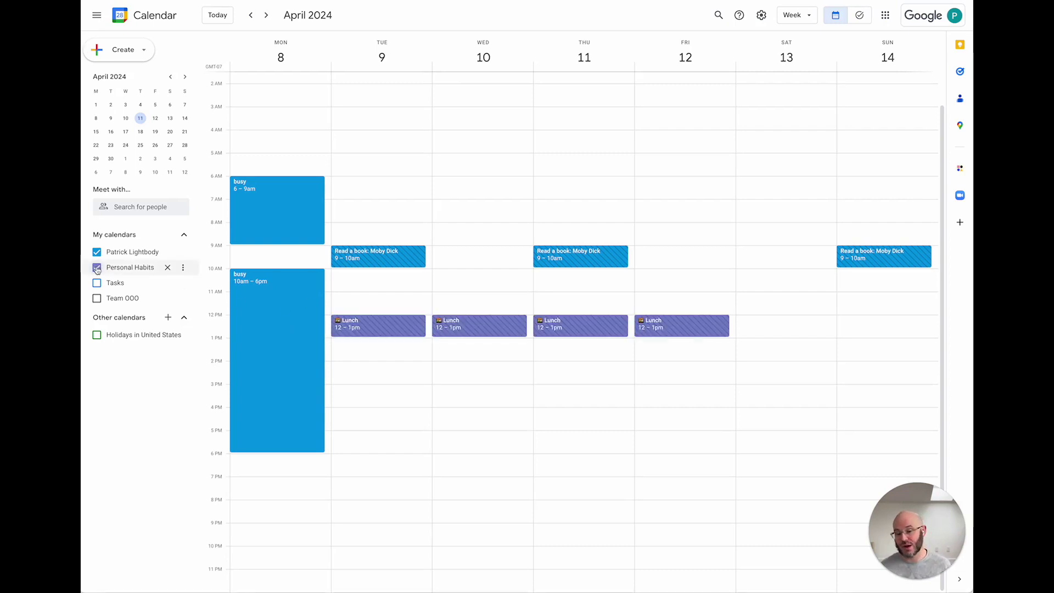
pyautogui.click(97, 268)
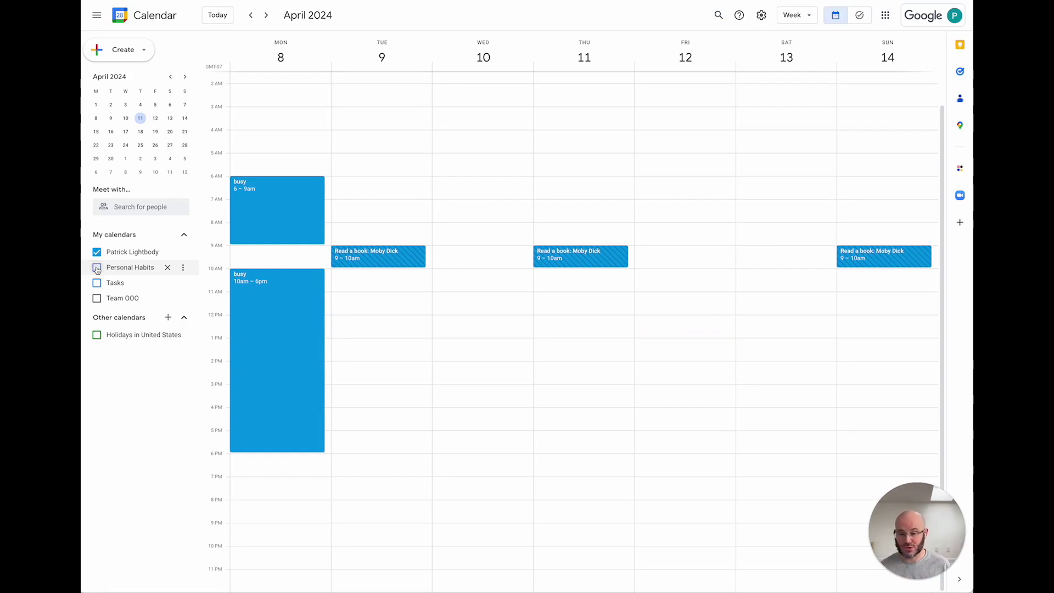
pyautogui.click(97, 268)
pyautogui.click(98, 268)
pyautogui.click(97, 268)
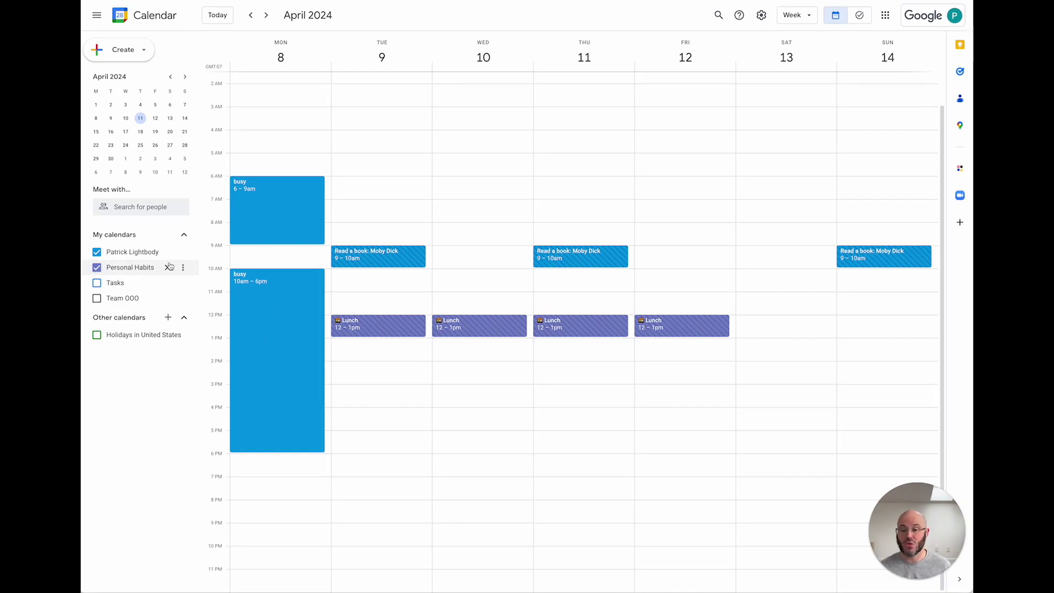
pyautogui.click(385, 165)
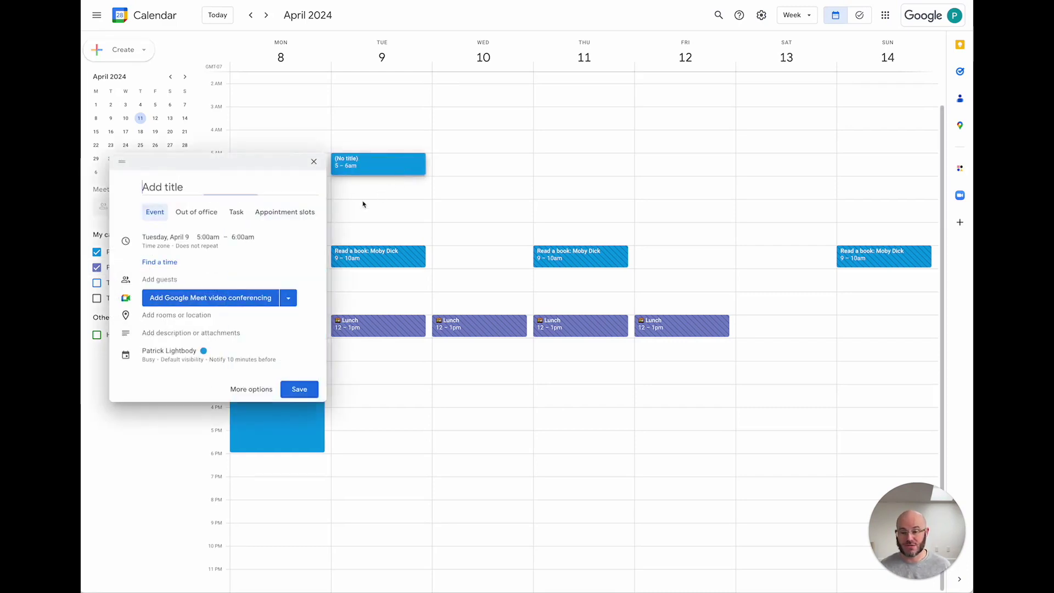
pyautogui.click(314, 161)
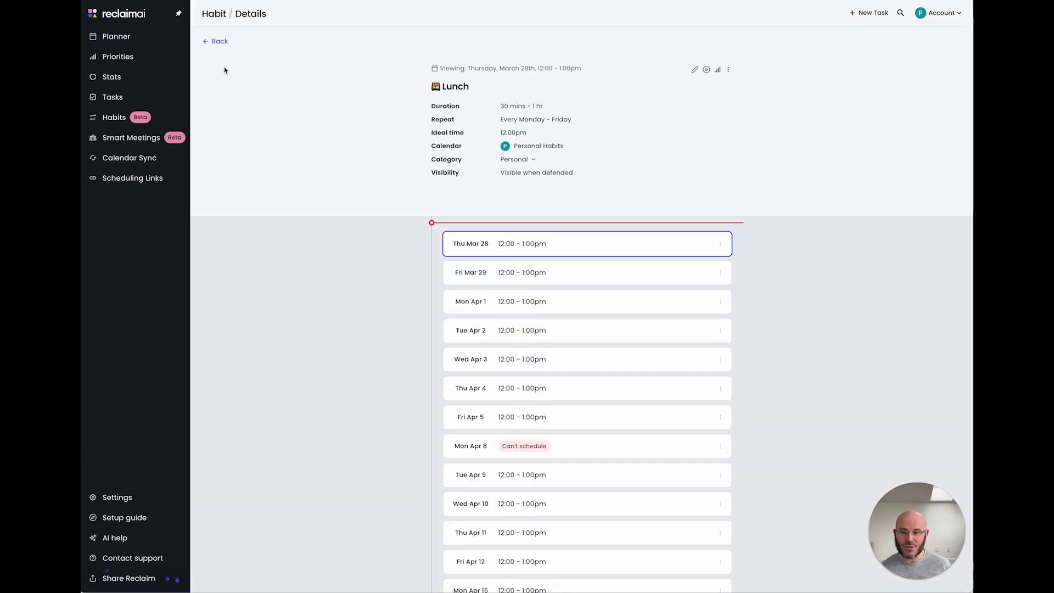
# In Reclaim, set the Leg Day habit's dependency to "On a different day than" Arm Day and save it.
pyautogui.click(139, 117)
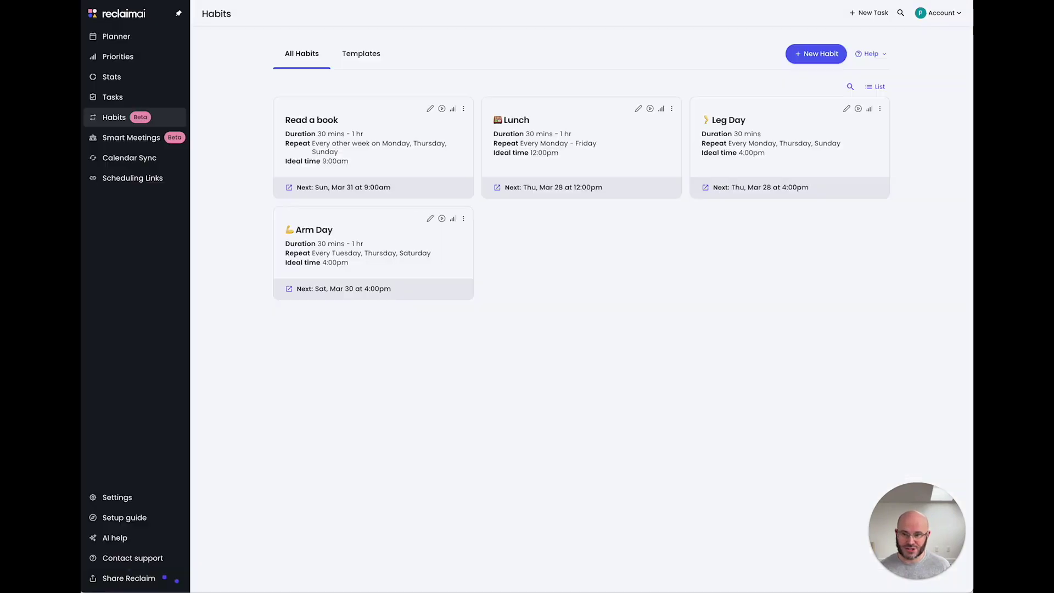
pyautogui.click(844, 110)
pyautogui.scroll(-15, 529, 353)
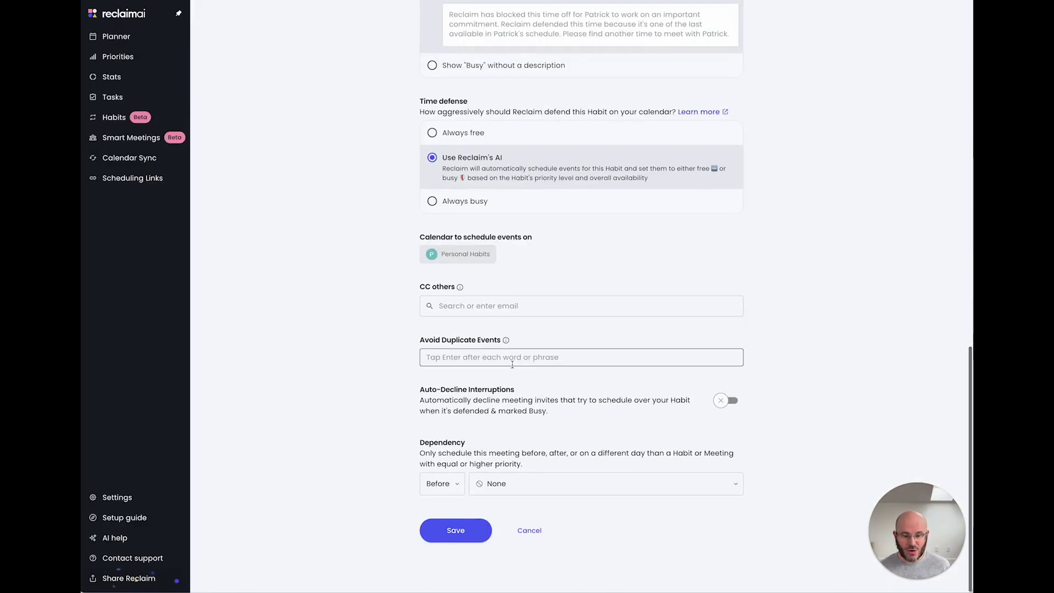
pyautogui.click(436, 484)
pyautogui.click(443, 541)
pyautogui.click(577, 483)
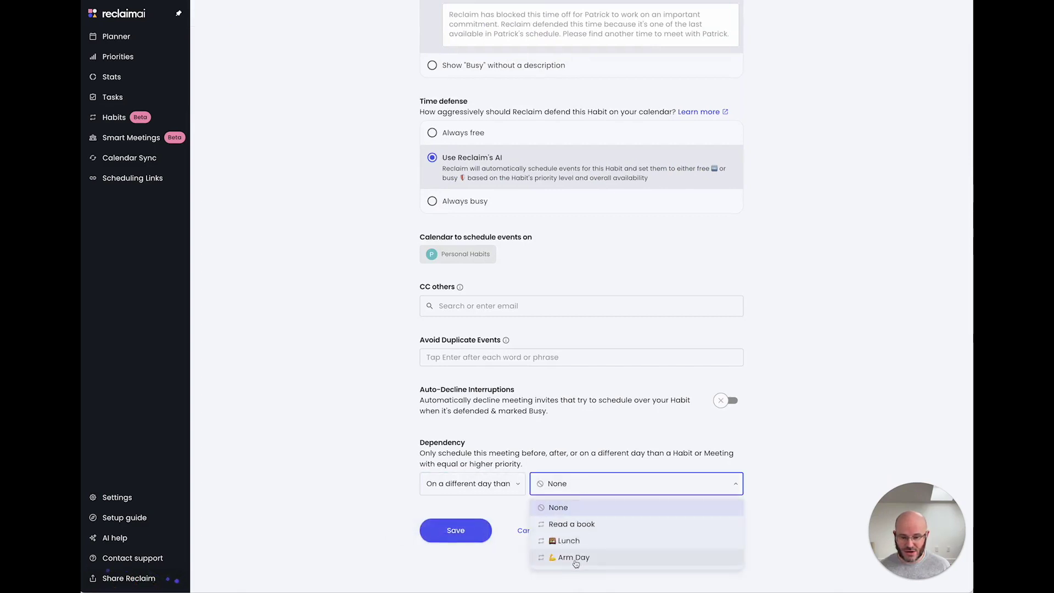
pyautogui.click(576, 558)
pyautogui.click(477, 549)
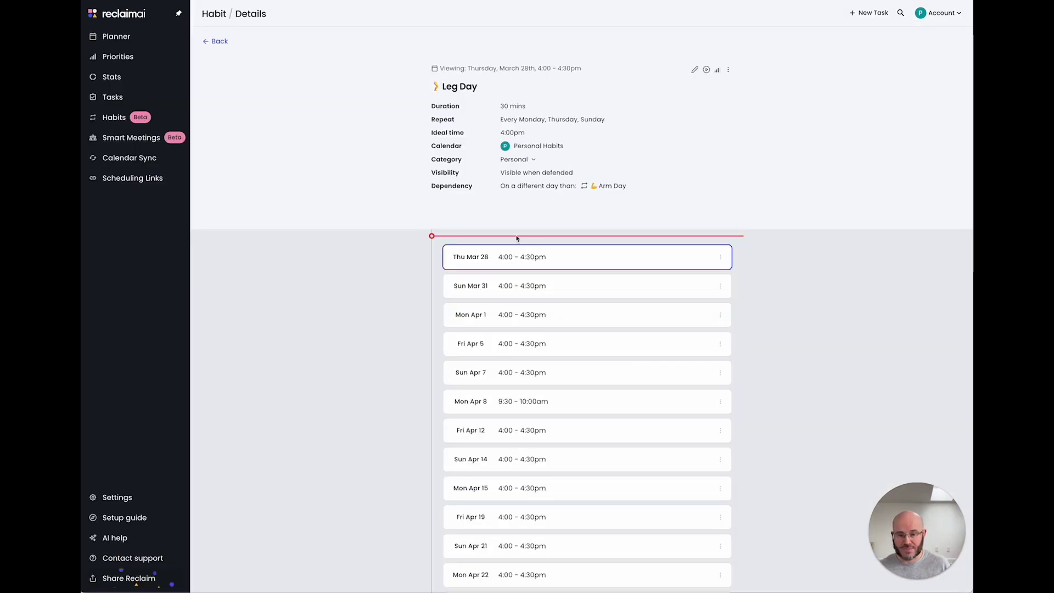
# Reopen the Leg Day habit for editing and view the available dependency conditions without changing the selection.
pyautogui.click(697, 71)
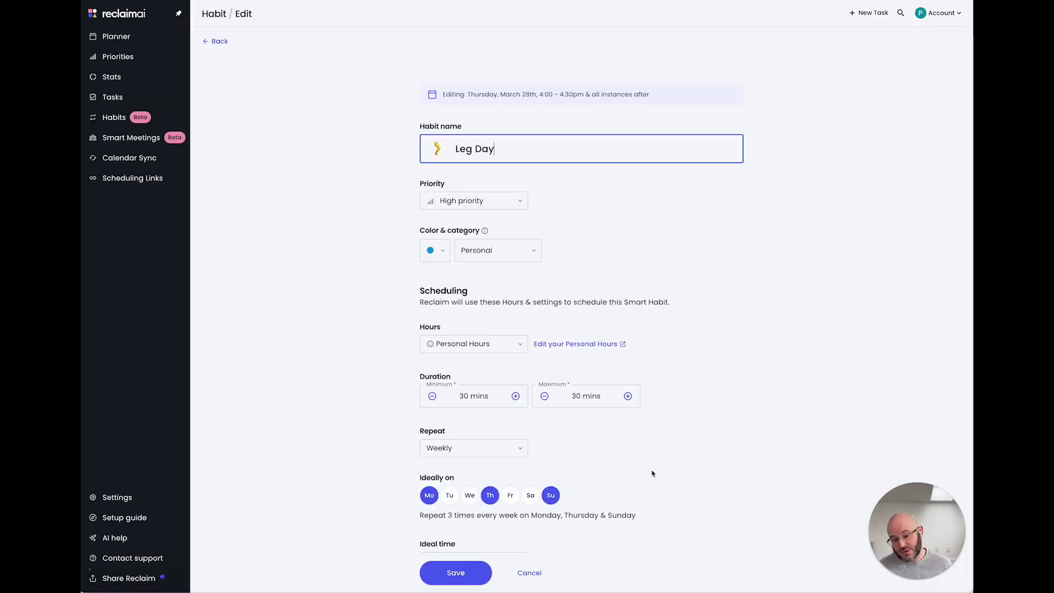
pyautogui.scroll(-12, 652, 473)
pyautogui.scroll(-1, 581, 471)
pyautogui.click(465, 475)
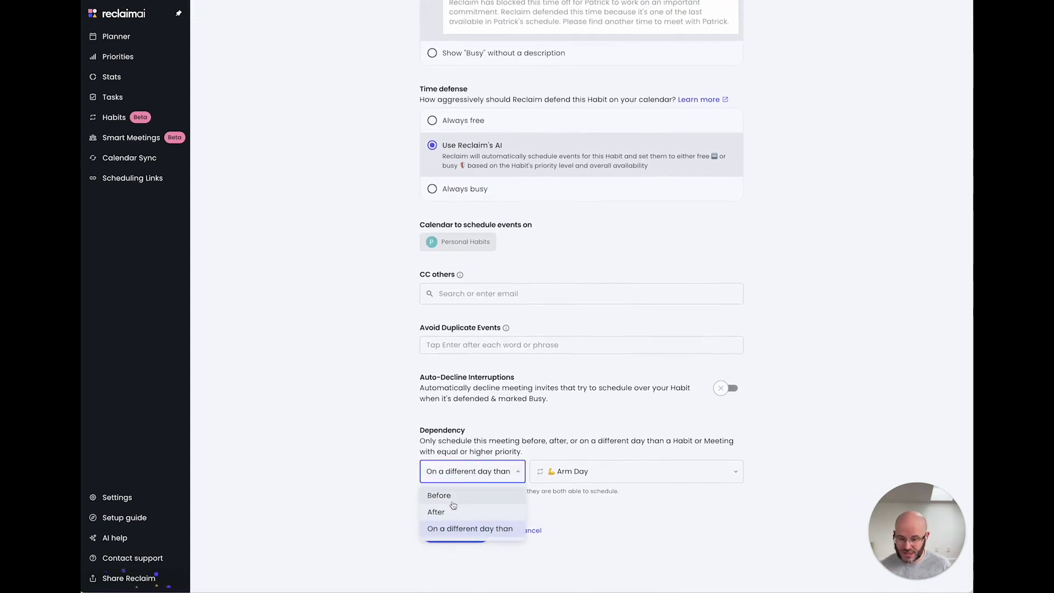
pyautogui.click(488, 439)
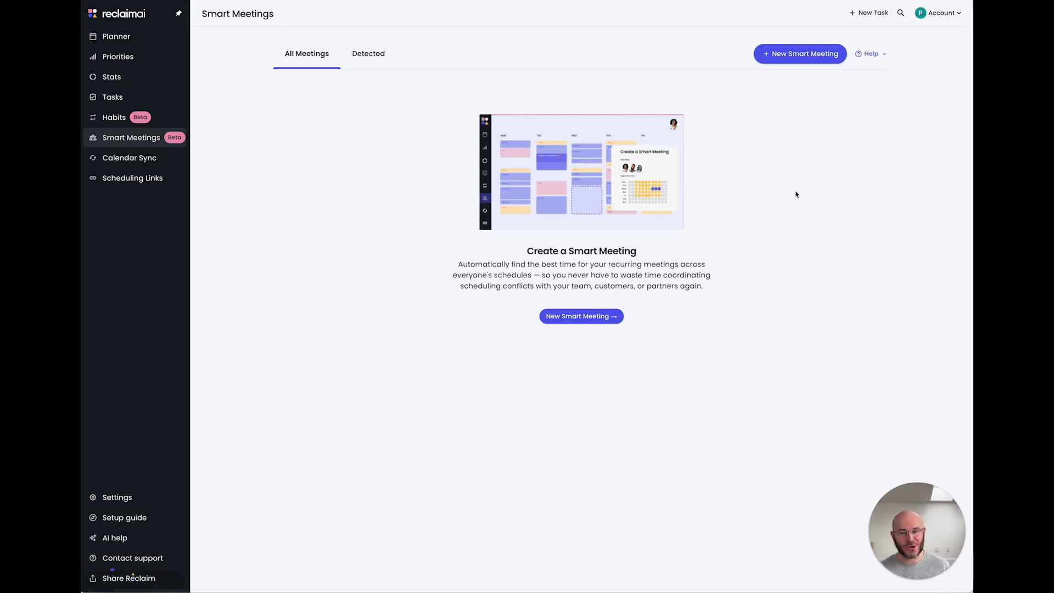
# Start a new Smart Meeting named "Team Meeting" and add an external attendee by e-mail address.
pyautogui.click(791, 53)
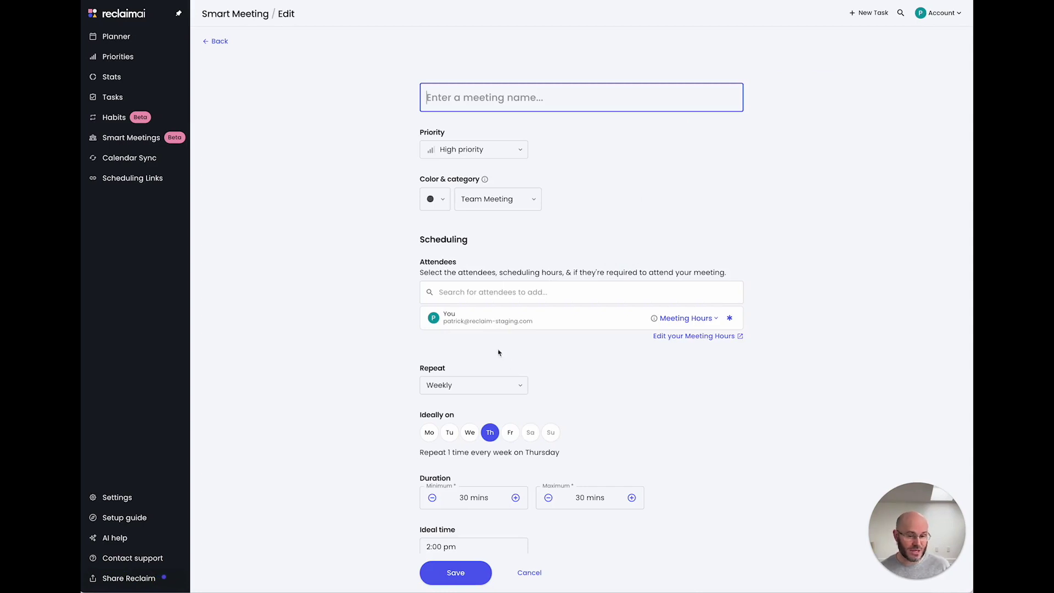
pyautogui.write('Team Meeting')
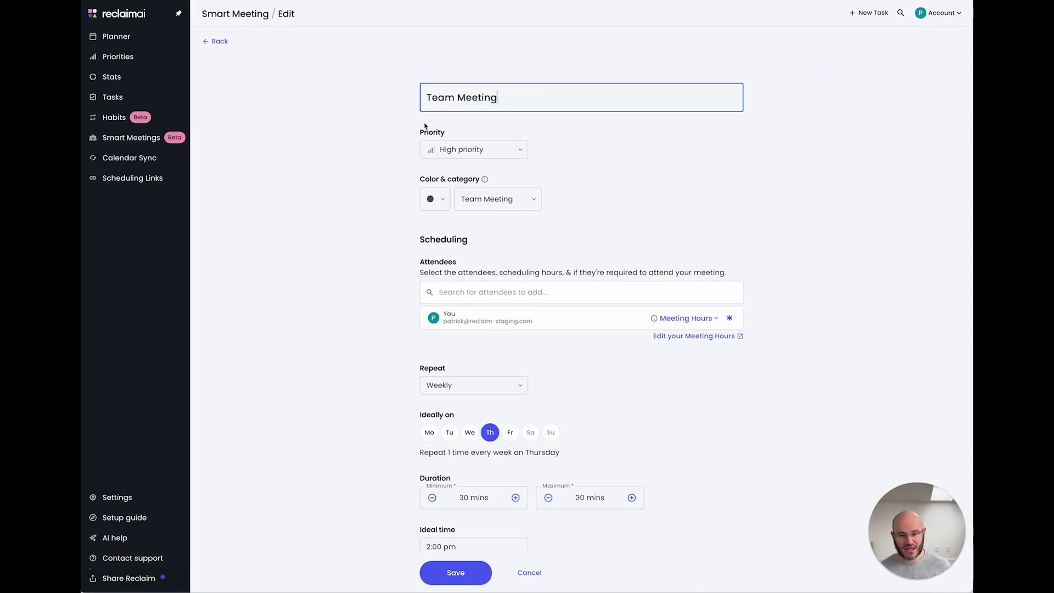
pyautogui.click(486, 294)
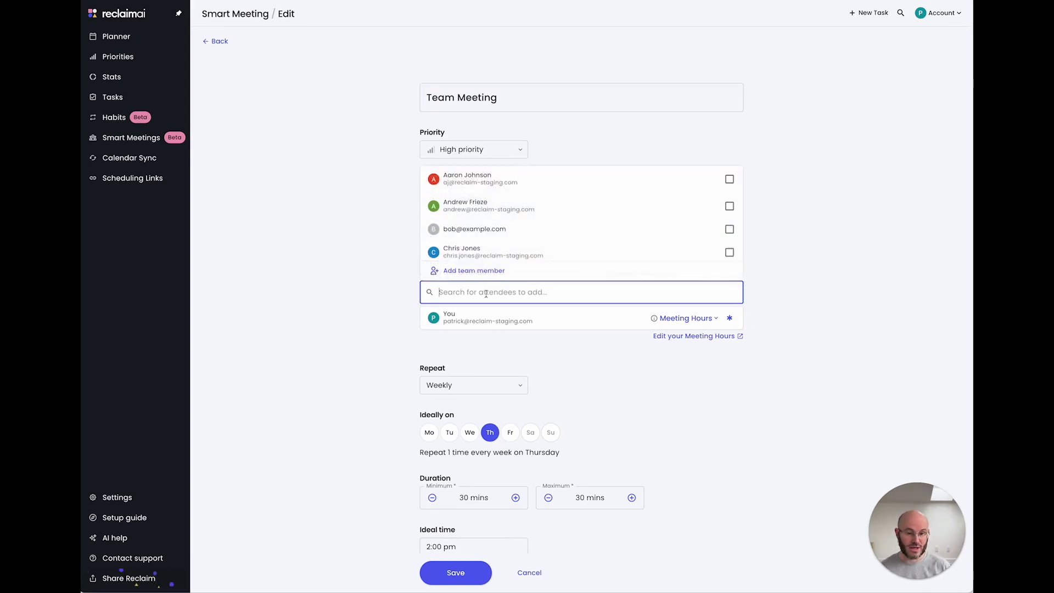
pyautogui.write('b')
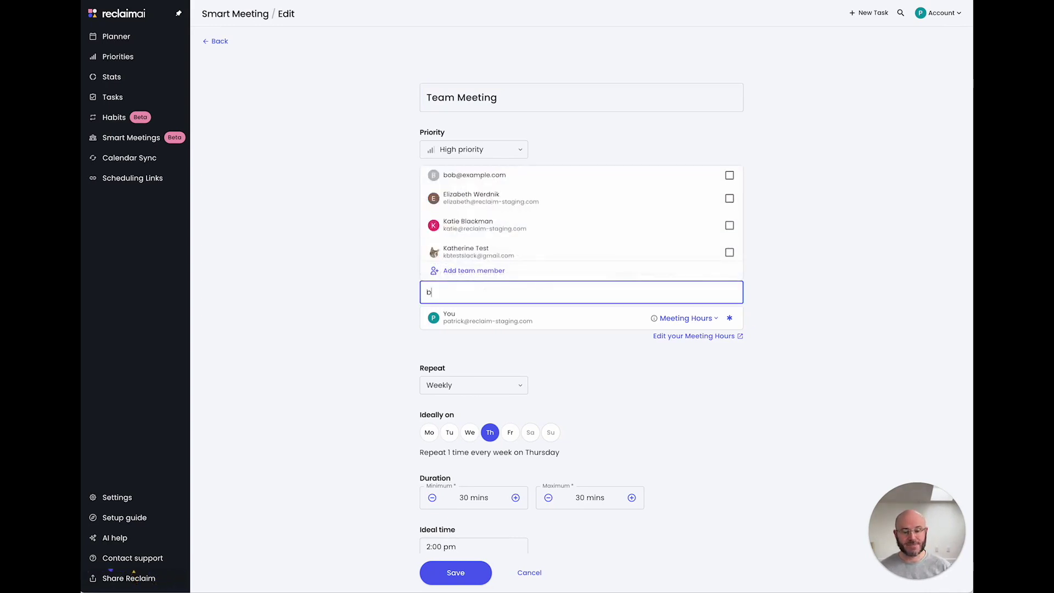
pyautogui.write('ob@example.com')
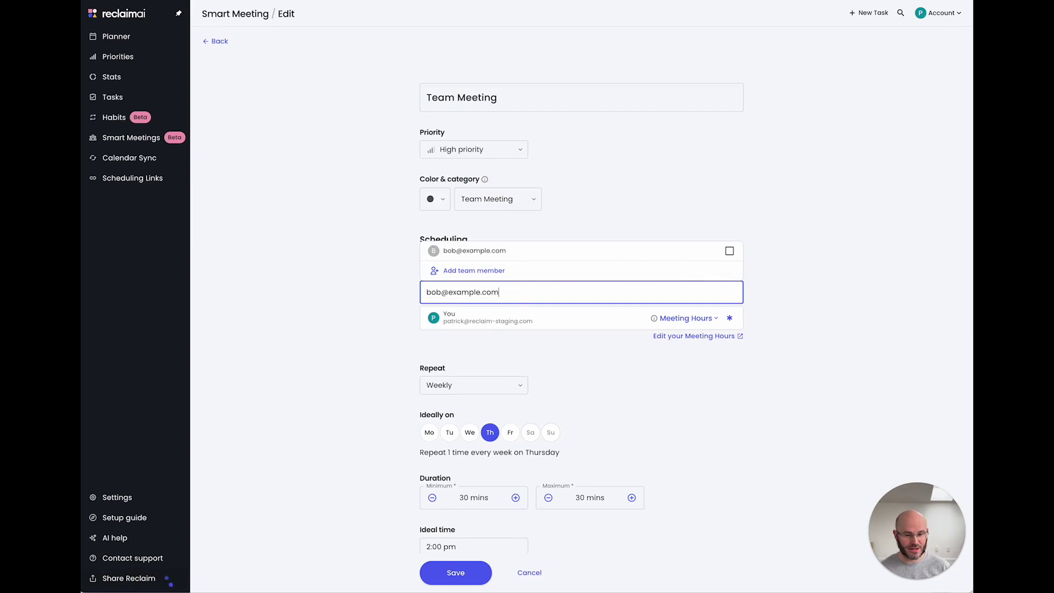
pyautogui.press('Return')
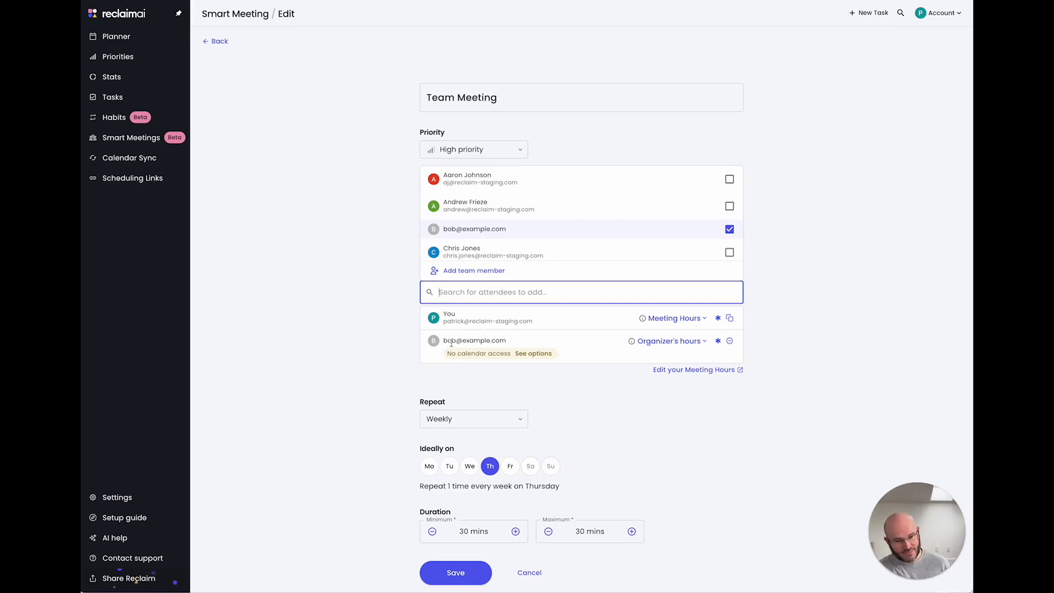
# Search for a teammate by first name and add their reclaim-staging.com account to the Team Meeting attendees.
pyautogui.scroll(-3, 494, 228)
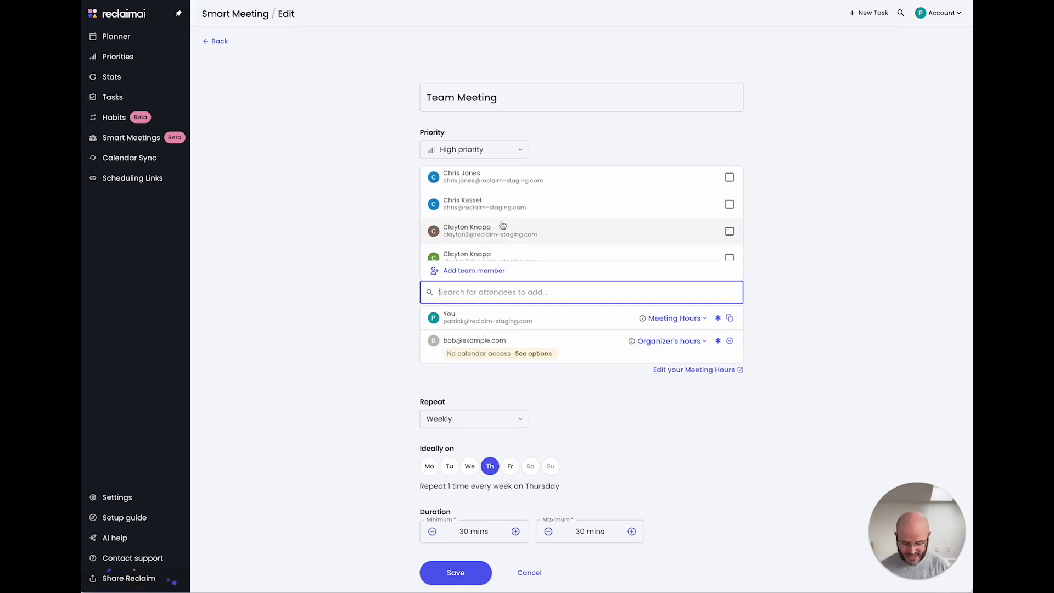
pyautogui.write('henry')
pyautogui.scroll(-1, 533, 225)
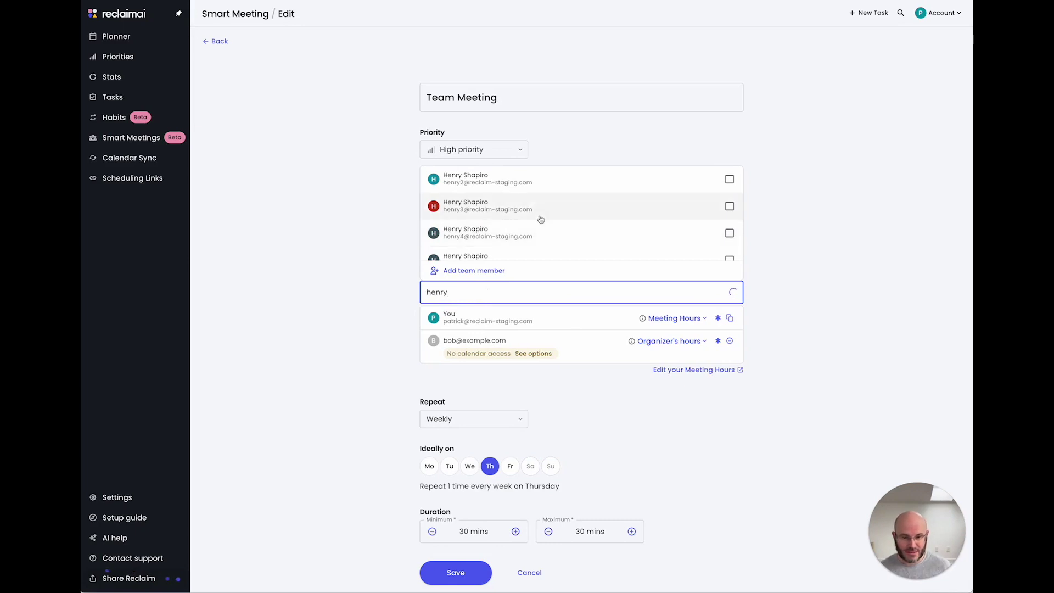
pyautogui.click(518, 247)
pyautogui.click(339, 289)
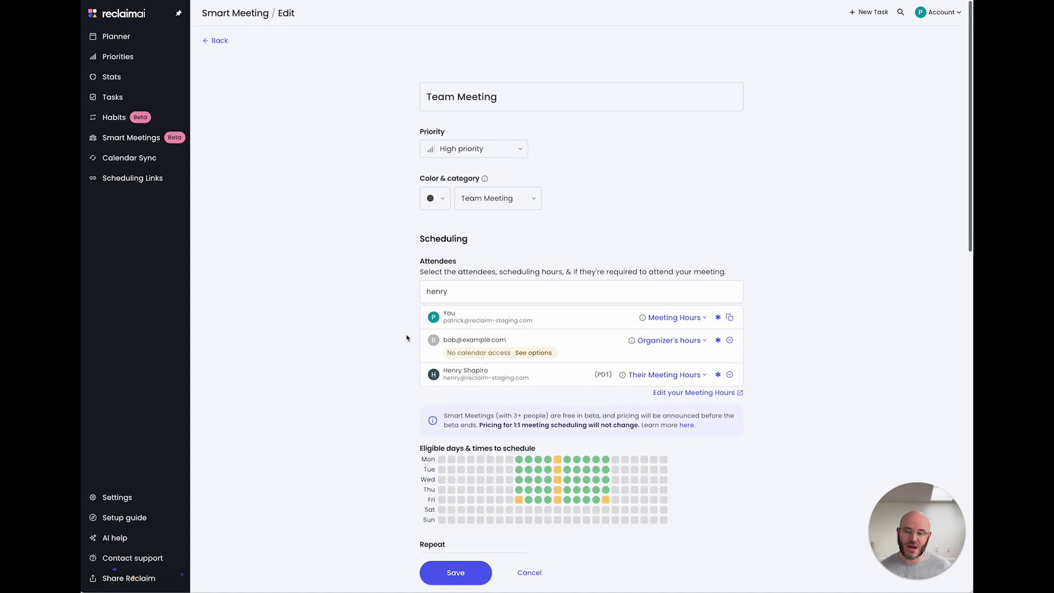
# Review the eligible days and times for the Team Meeting, and change its ideal day to Friday.
pyautogui.scroll(-1, 403, 336)
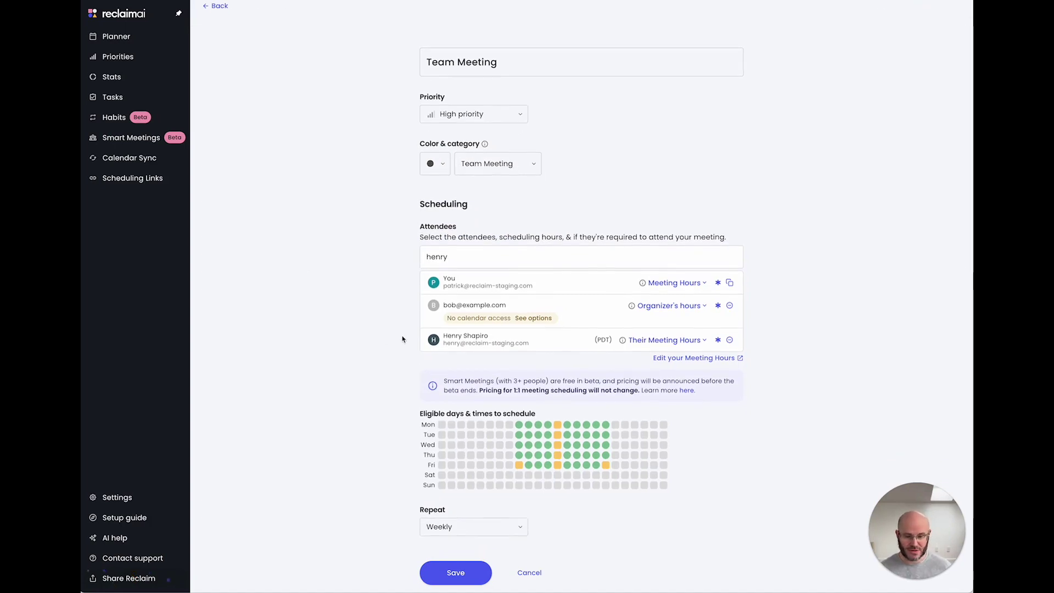
pyautogui.scroll(-3, 405, 331)
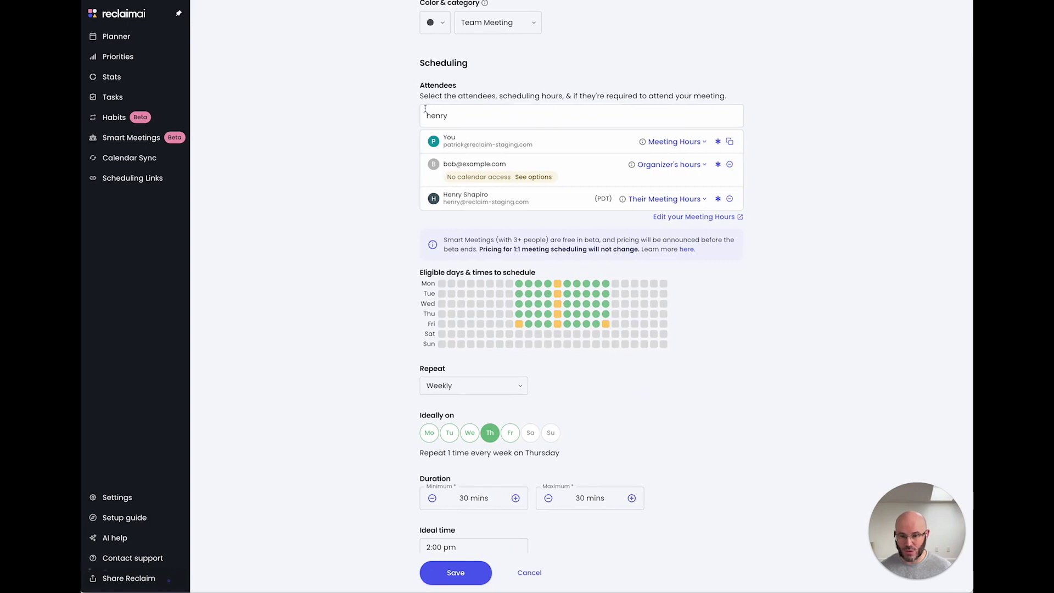
pyautogui.moveTo(419, 273); pyautogui.dragTo(536, 273)
pyautogui.click(564, 277)
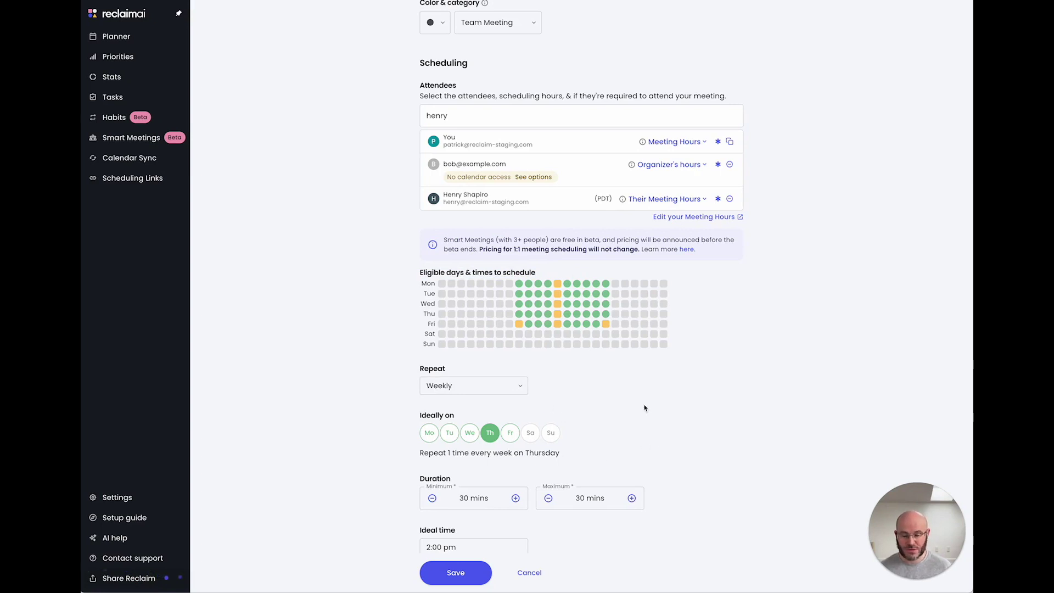
pyautogui.click(510, 432)
pyautogui.click(490, 433)
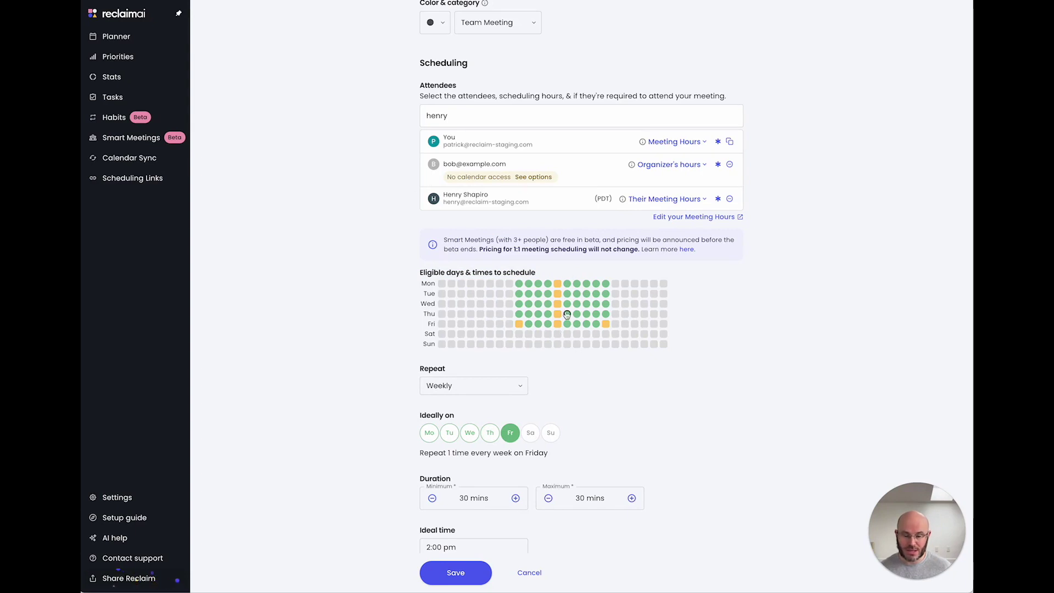
# View the scheduling hours available for your own attendee entry without changing the selection.
pyautogui.click(670, 142)
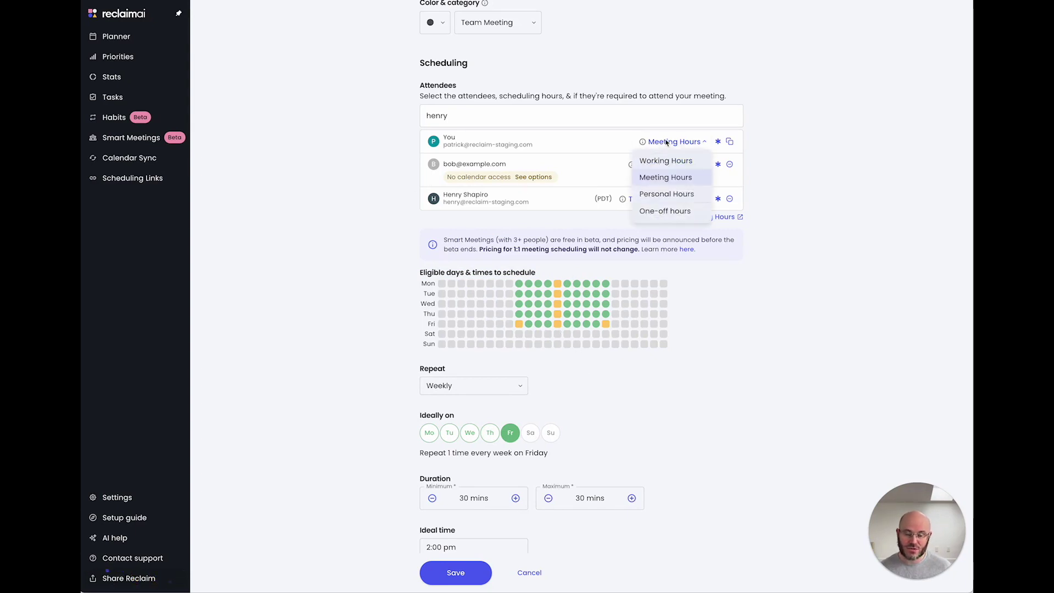
pyautogui.click(782, 187)
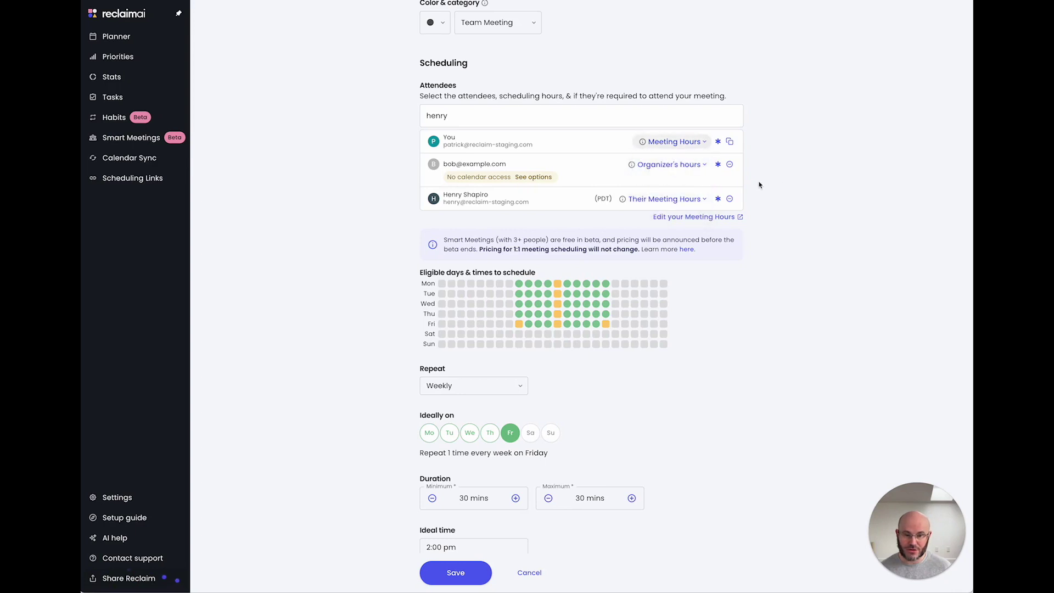
pyautogui.moveTo(623, 199)
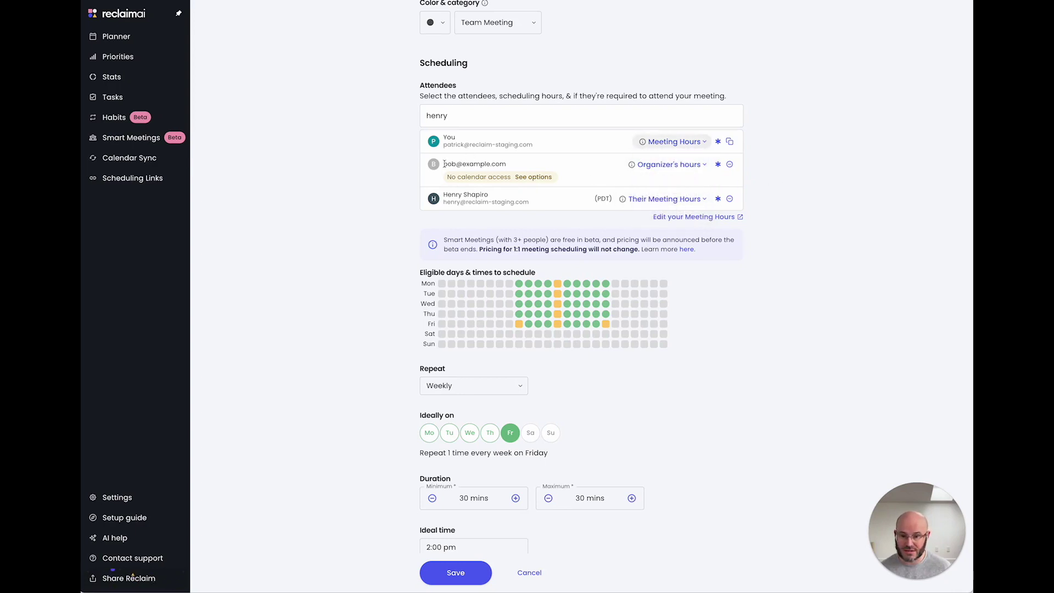
# Review the external attendee's non-Reclaim user options, expanding Share calendar, Sign up for Reclaim and Join your team, and close them.
pyautogui.moveTo(443, 163); pyautogui.dragTo(506, 164)
pyautogui.click(528, 169)
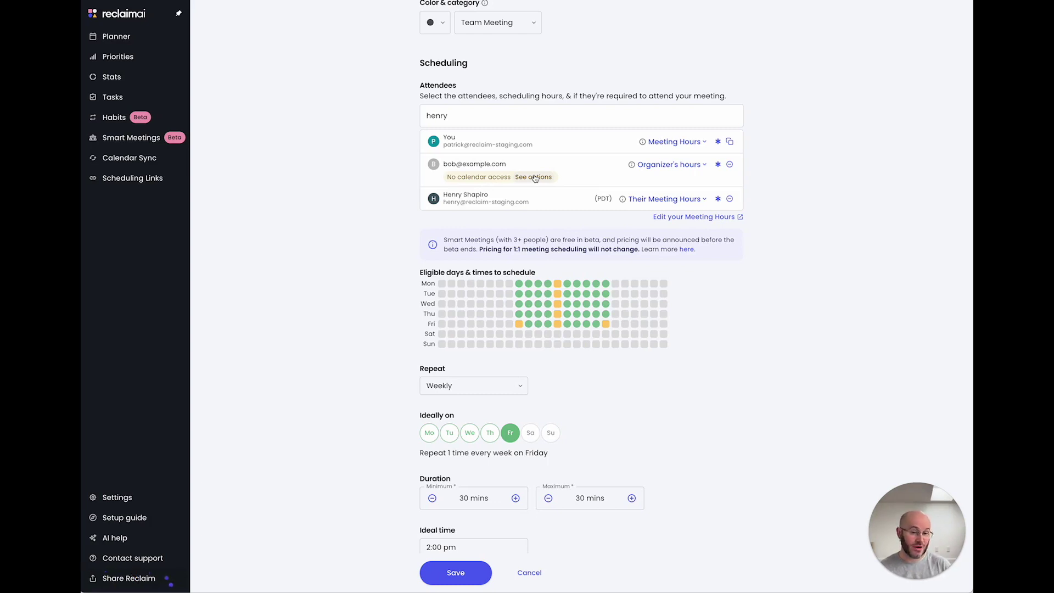
pyautogui.click(534, 177)
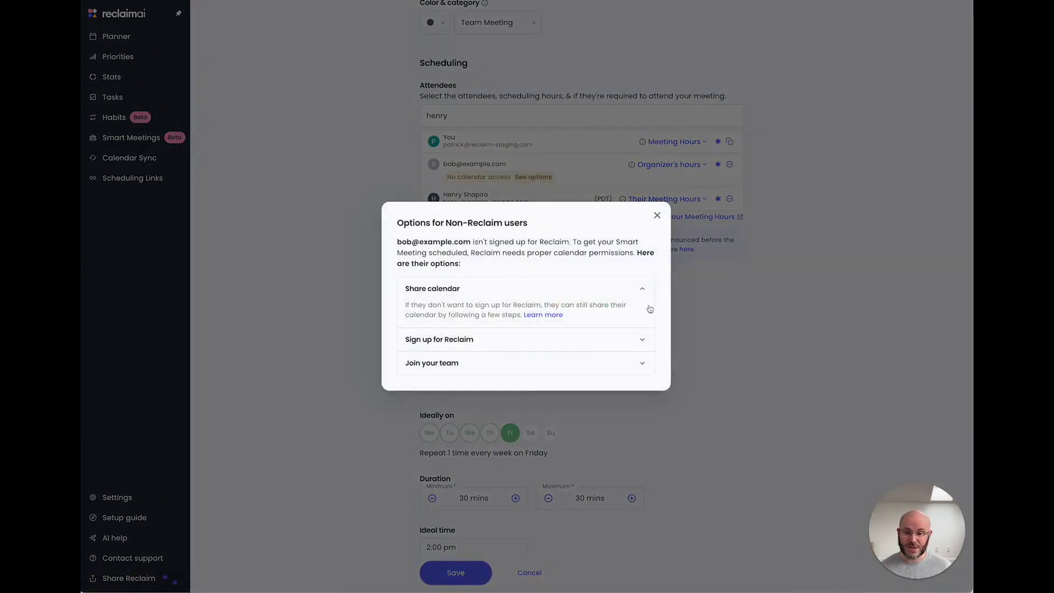
pyautogui.click(627, 301)
pyautogui.click(628, 302)
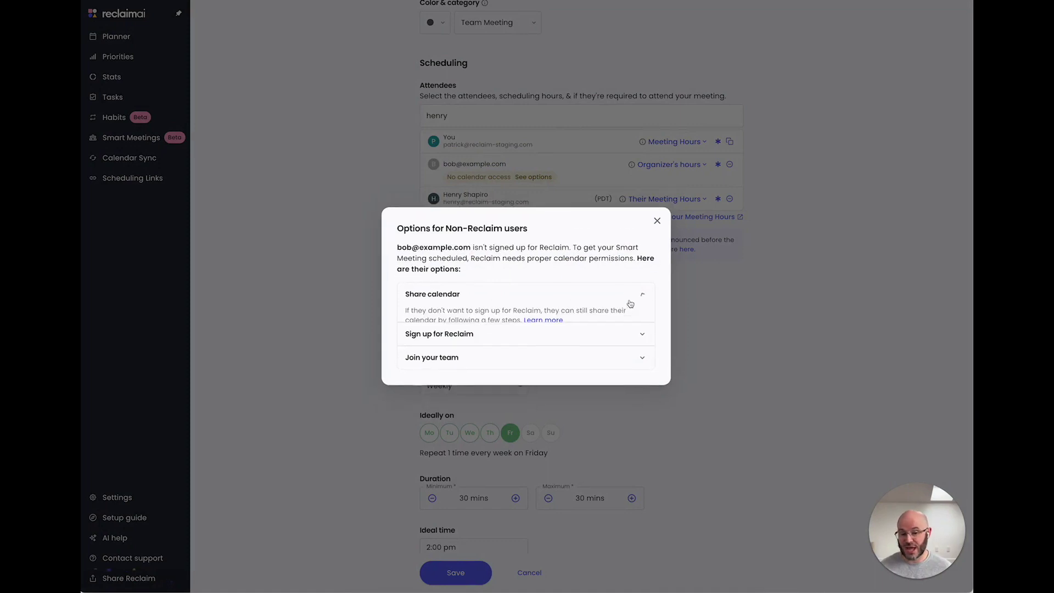
pyautogui.click(625, 336)
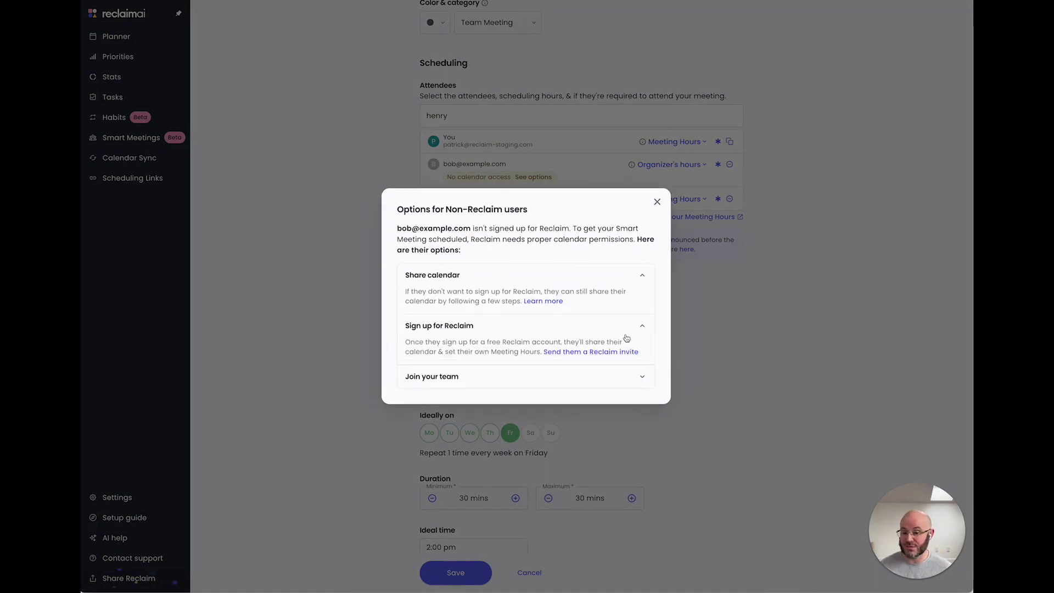
pyautogui.click(591, 377)
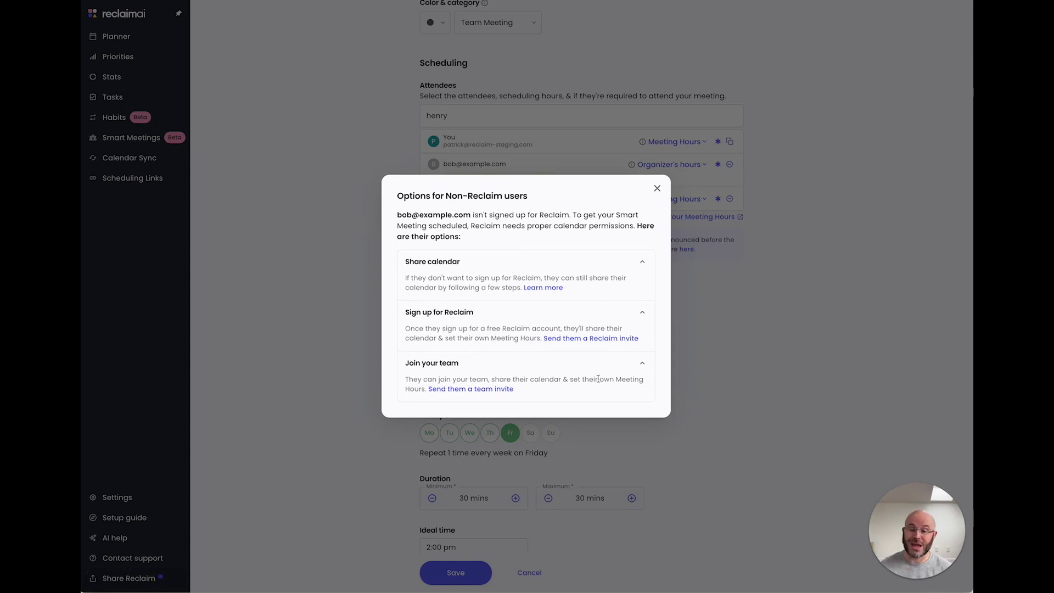
pyautogui.click(658, 189)
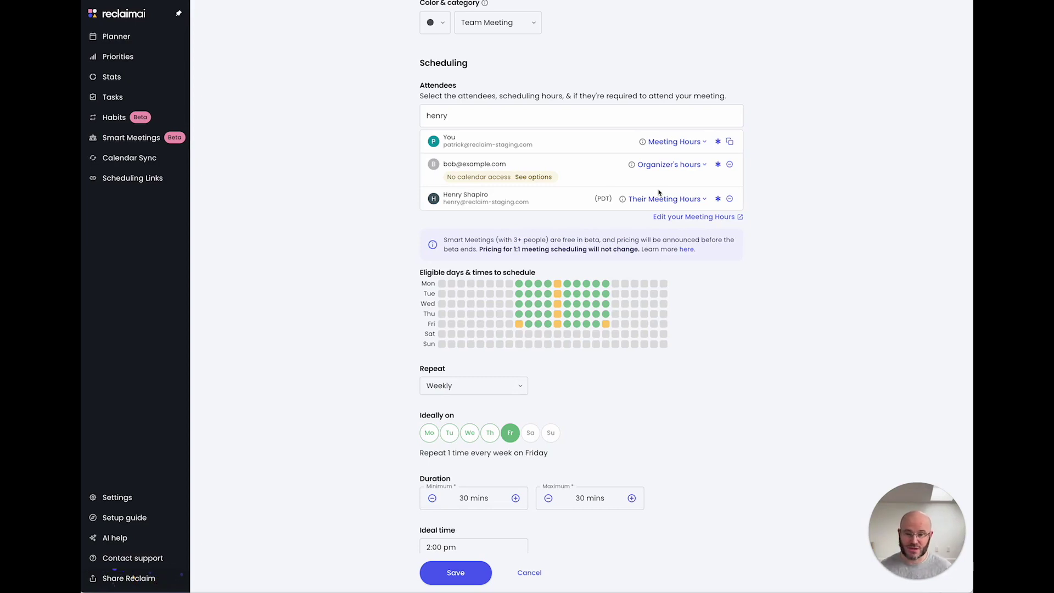
pyautogui.moveTo(447, 180); pyautogui.dragTo(512, 179)
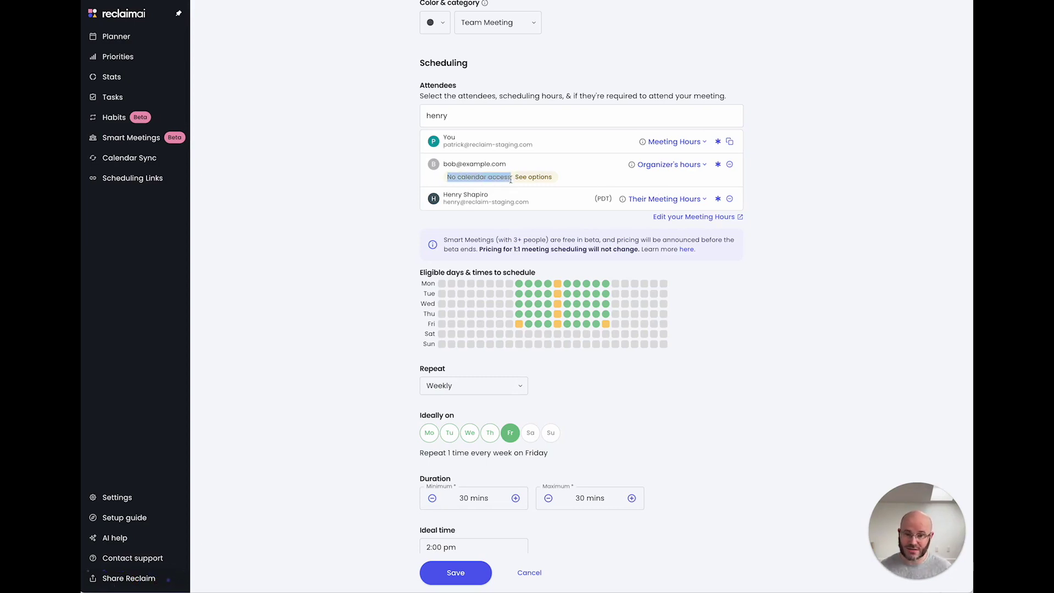
pyautogui.click(765, 301)
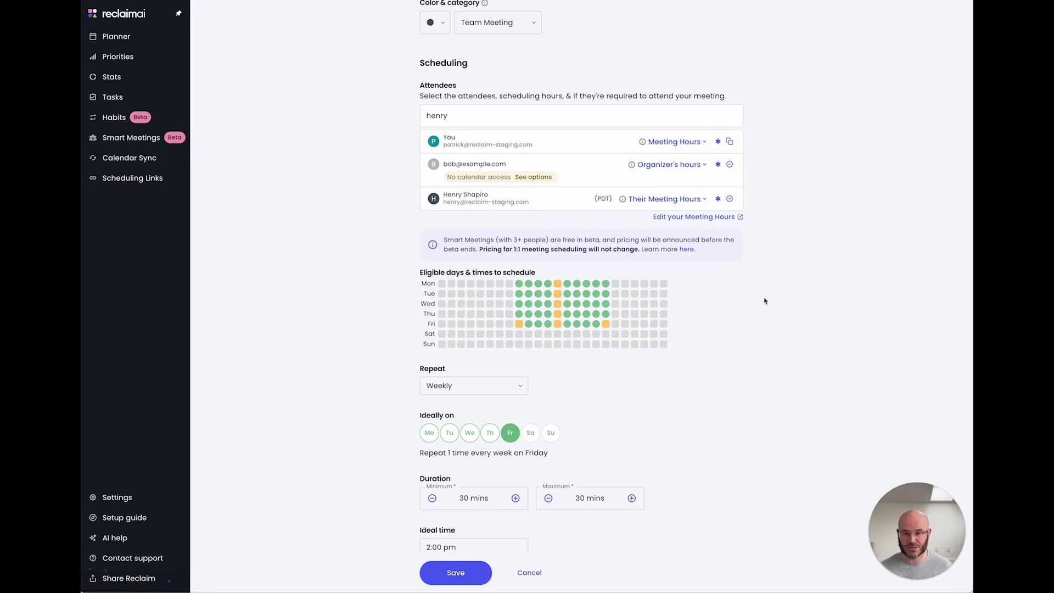
# Switch the teammate's scheduling hours to Organizer's hours.
pyautogui.moveTo(623, 203)
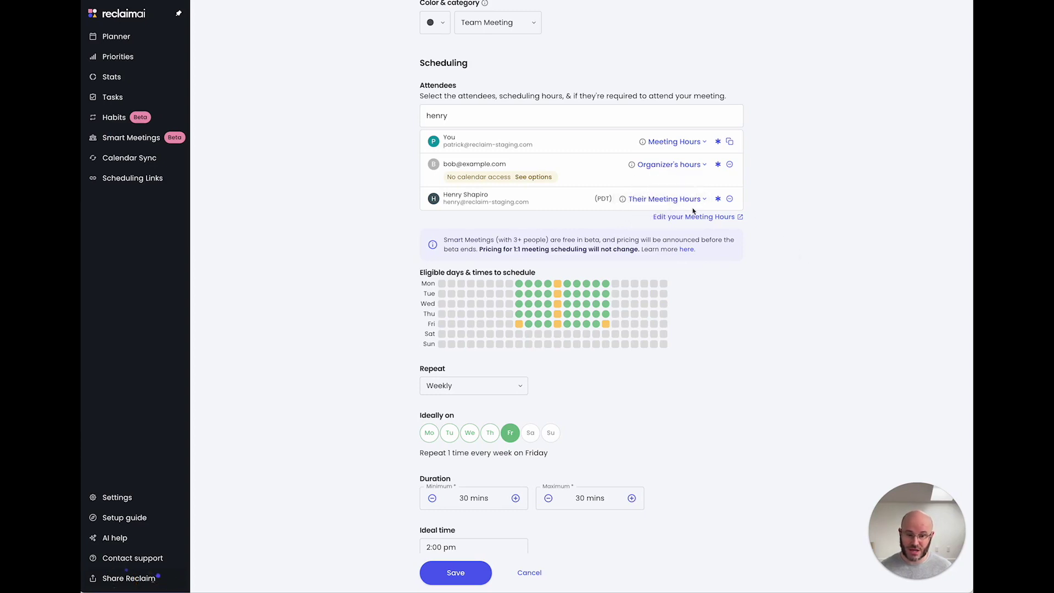
pyautogui.click(688, 203)
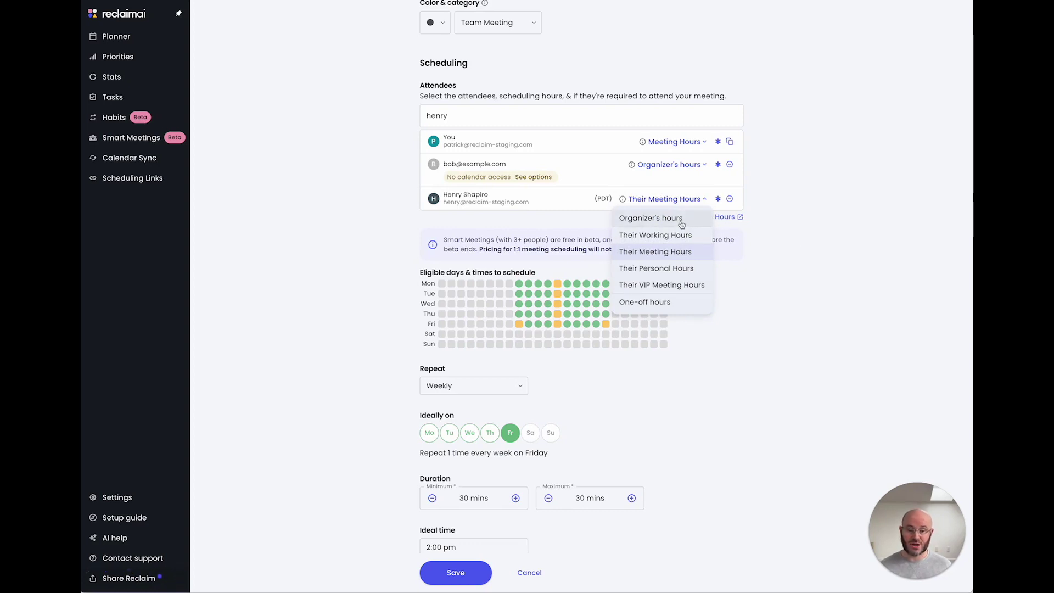
pyautogui.click(656, 218)
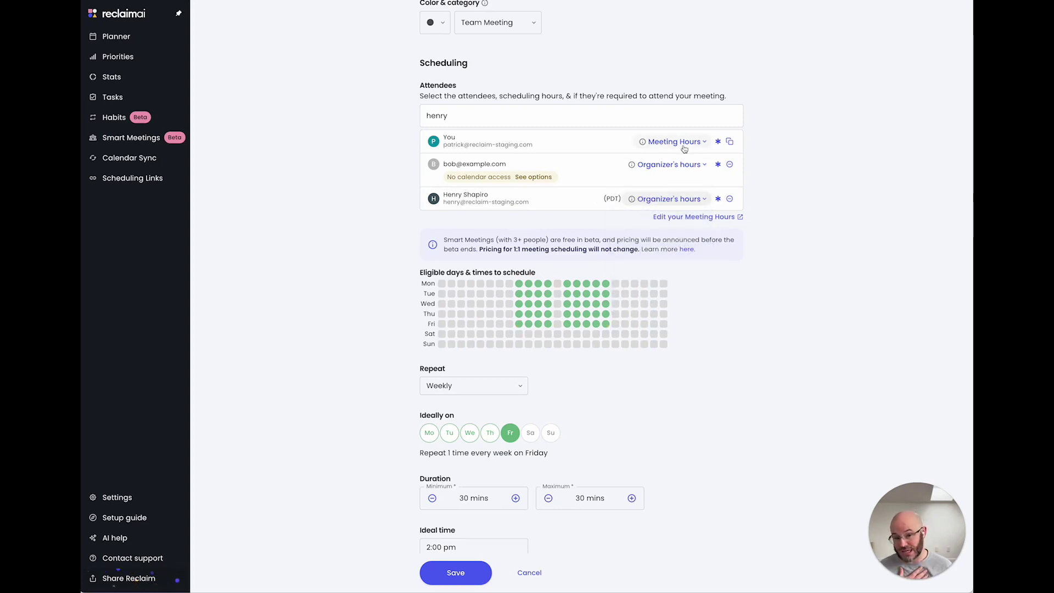
# Set your own scheduling to One-off hours, keeping only 9:00am to 12:00pm on Monday, Tuesday, Thursday and Friday.
pyautogui.click(684, 147)
pyautogui.click(659, 212)
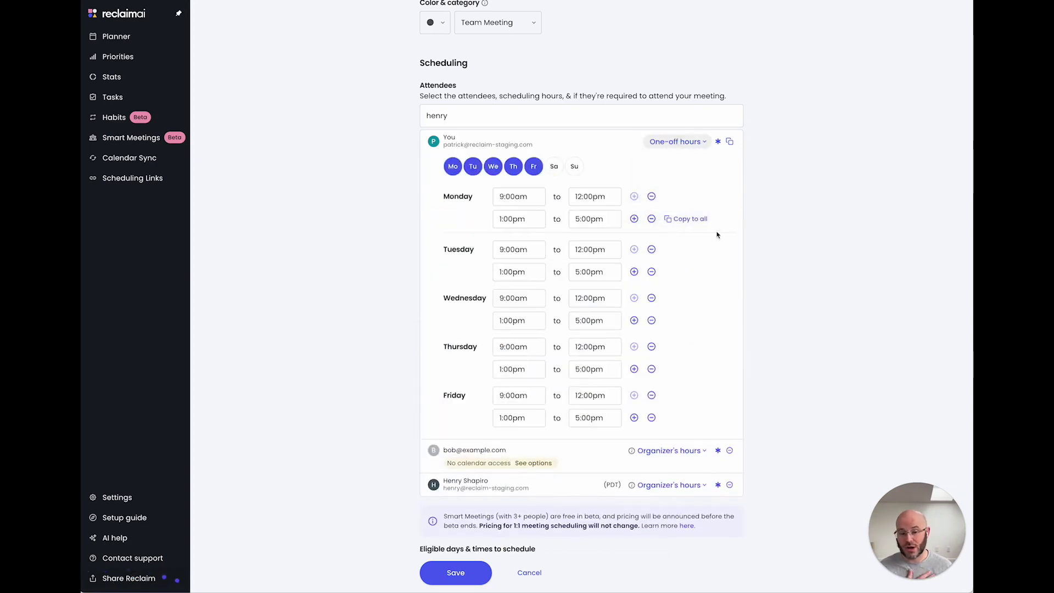
pyautogui.click(651, 219)
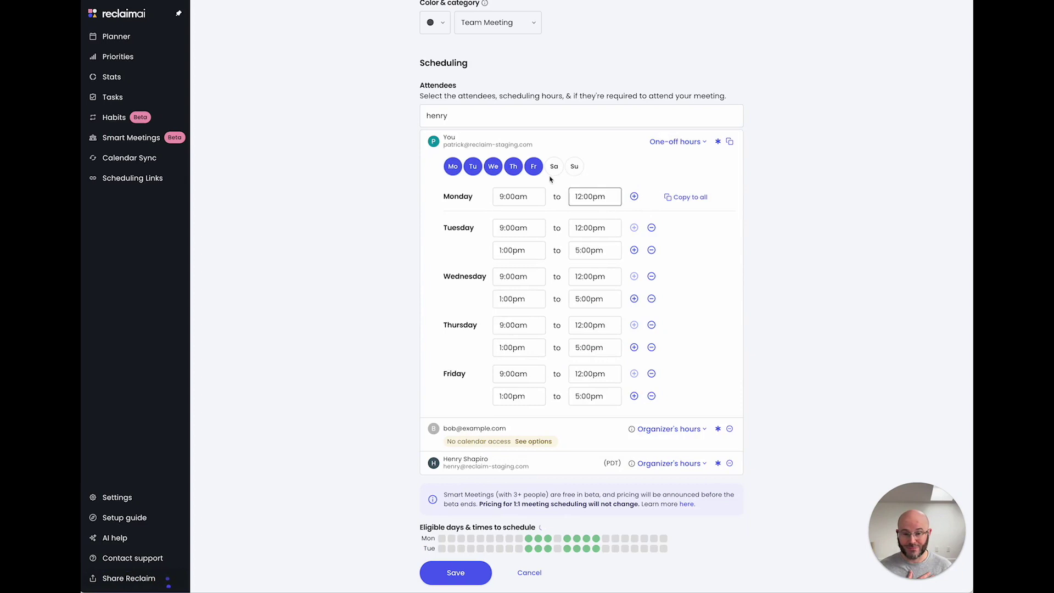
pyautogui.click(494, 168)
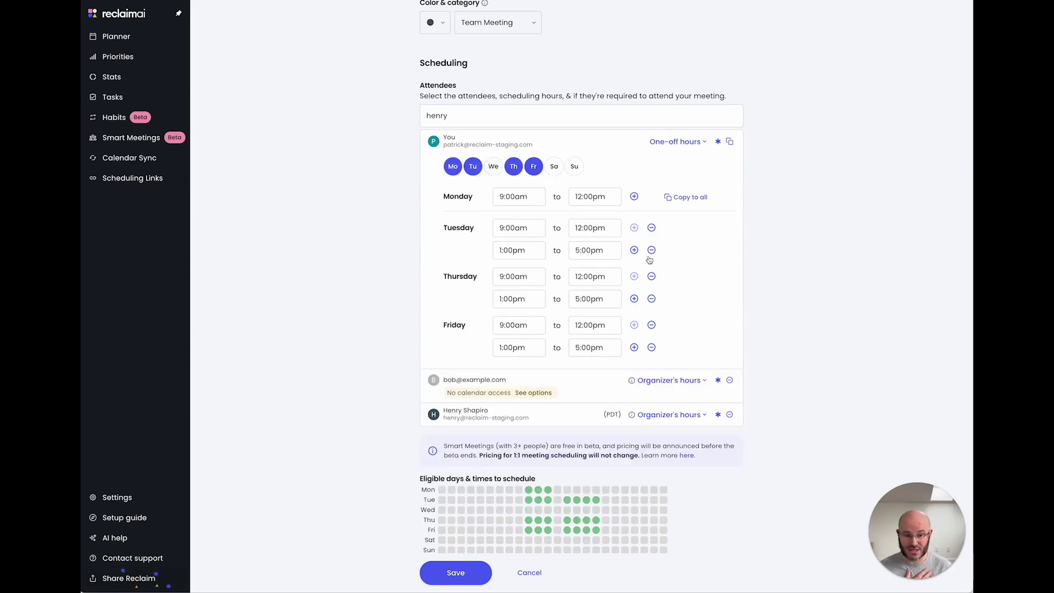
pyautogui.click(686, 197)
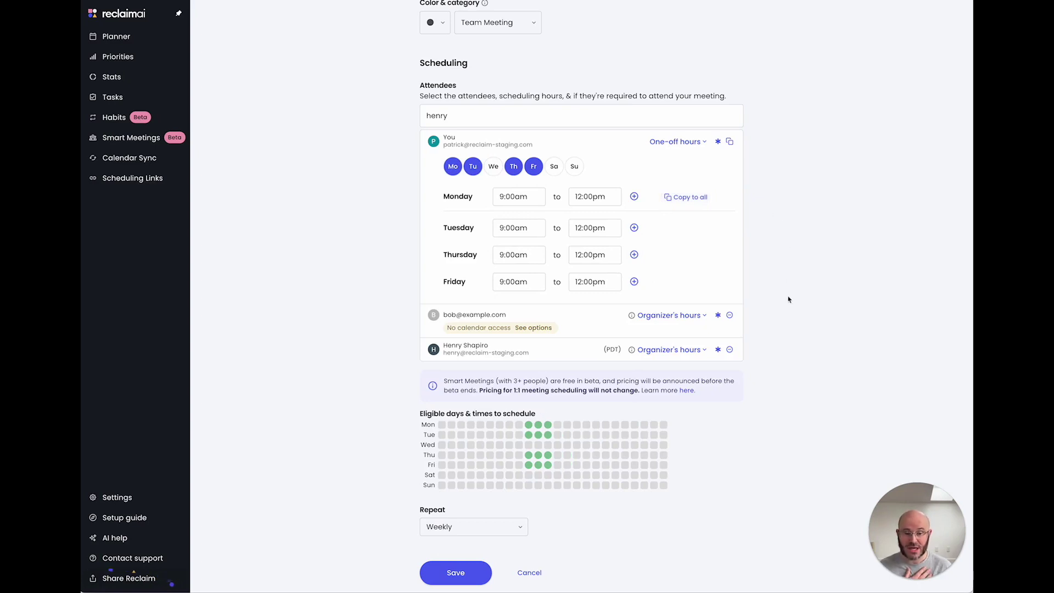
# Set the teammate's scheduling hours to Their Meeting Hours and check attendee availability in the eligible times grid.
pyautogui.click(691, 353)
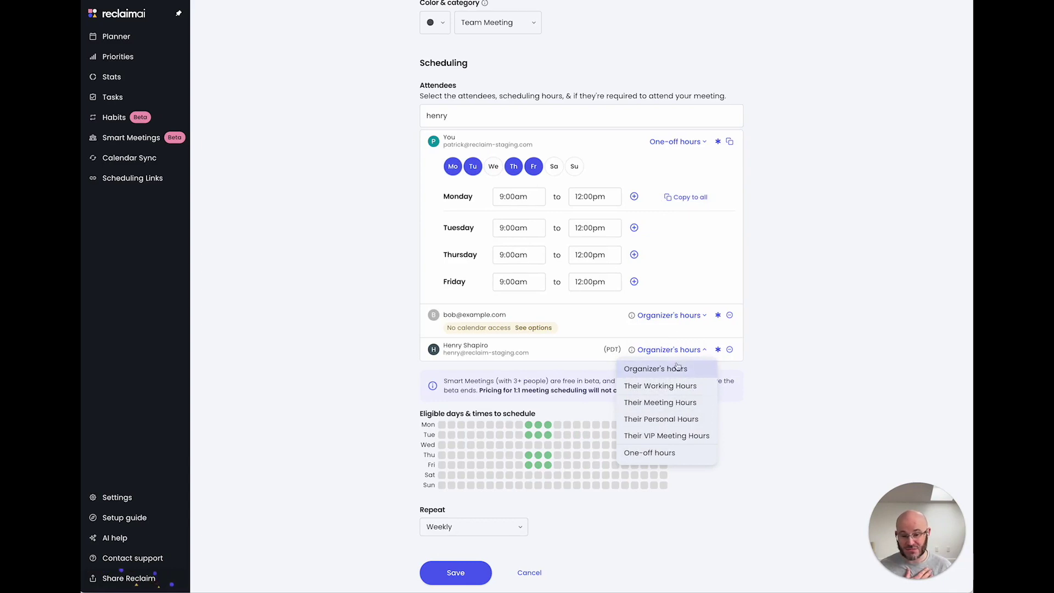
pyautogui.click(681, 404)
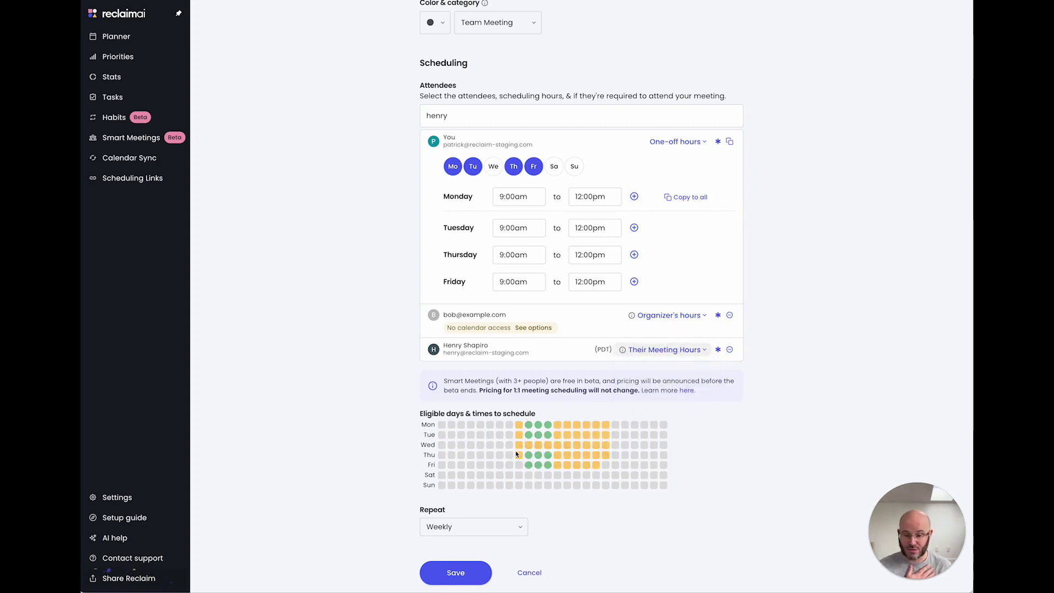
pyautogui.moveTo(598, 448)
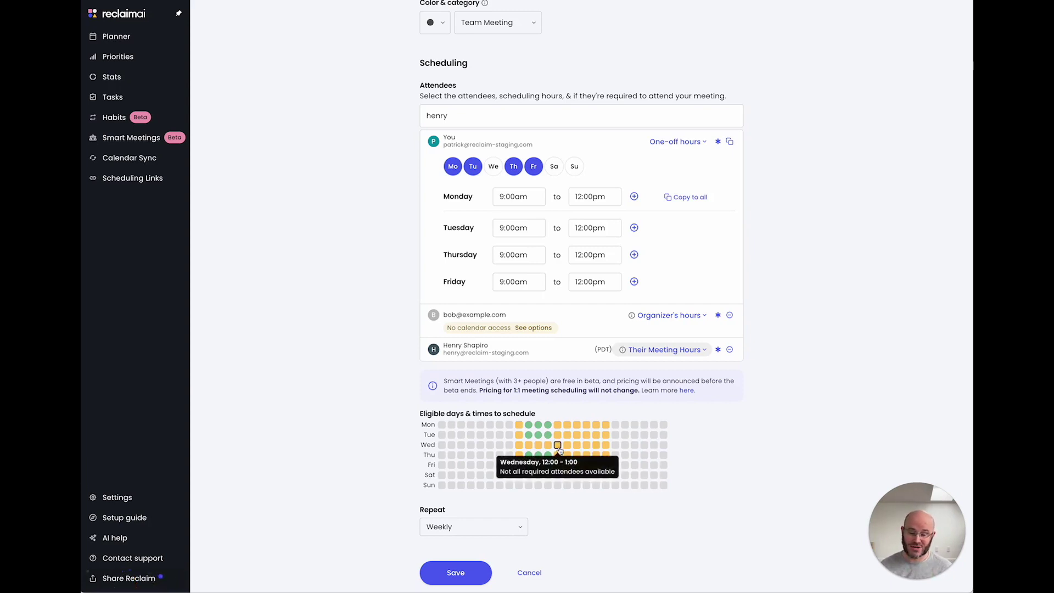
pyautogui.moveTo(548, 440)
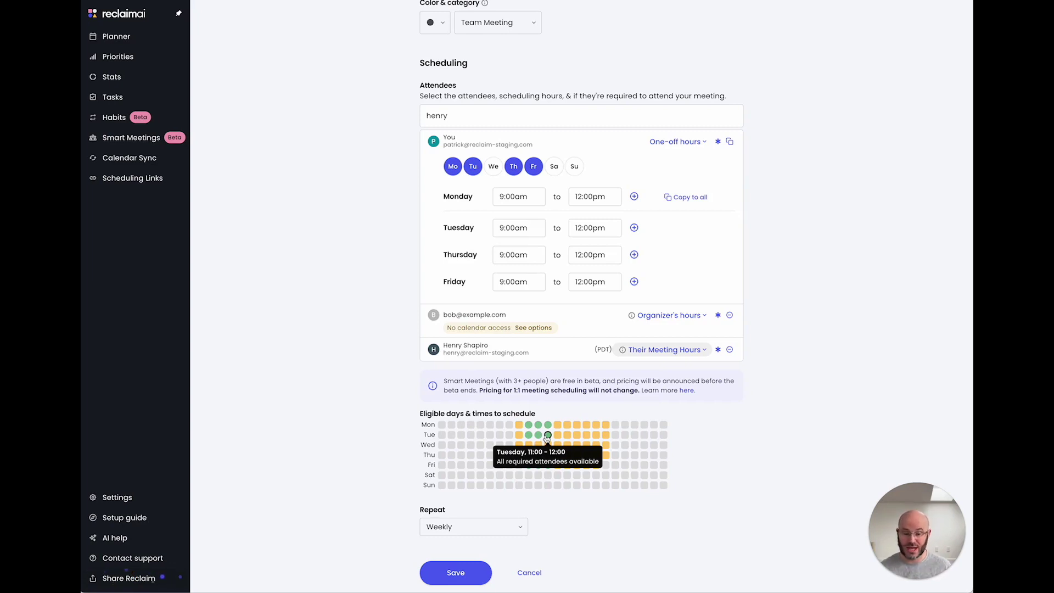
# Set the Team Meeting's maximum duration to 1 hr.
pyautogui.scroll(-7, 727, 437)
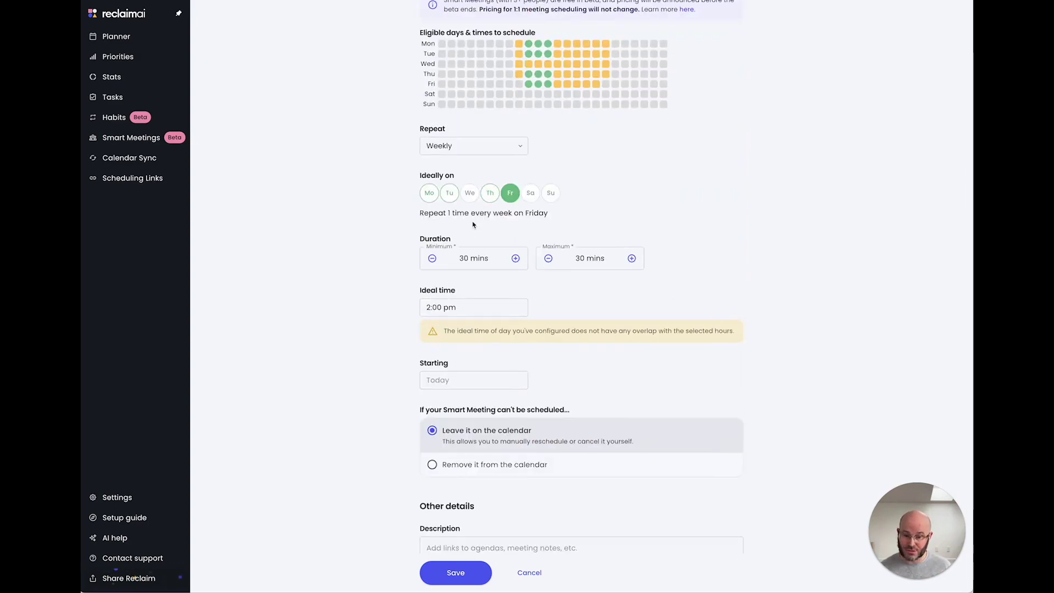
pyautogui.moveTo(422, 213); pyautogui.dragTo(552, 220)
pyautogui.click(552, 220)
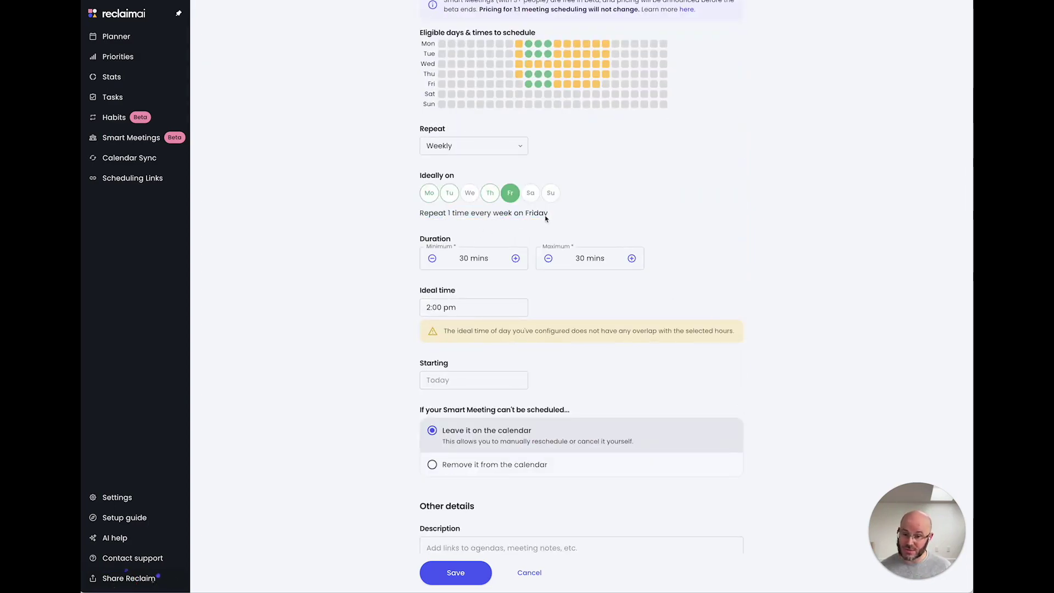
pyautogui.click(632, 258)
pyautogui.click(631, 258)
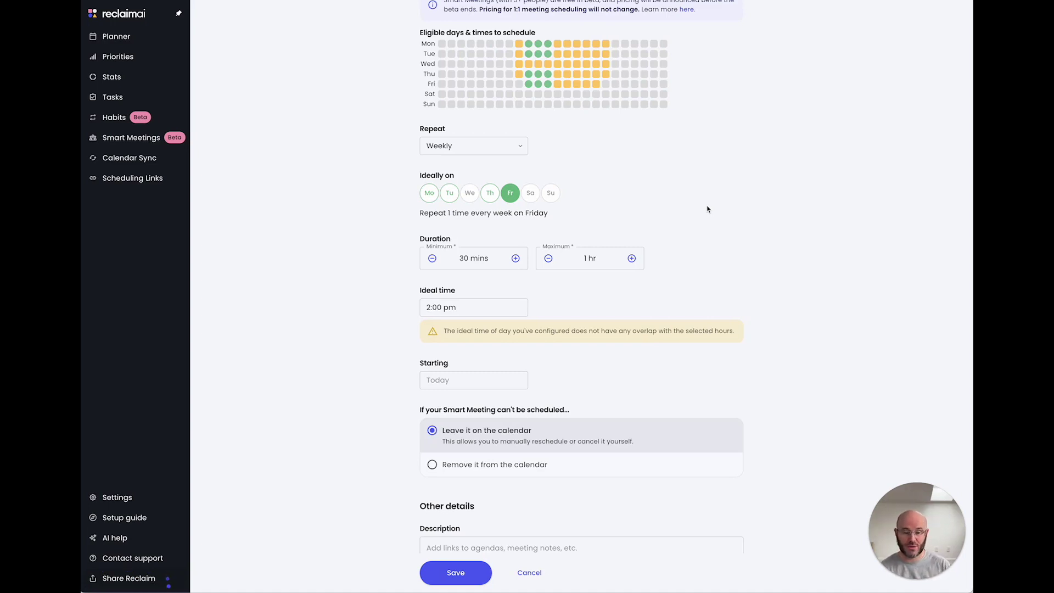
# Set the Team Meeting's ideal time to 9:00am.
pyautogui.scroll(1, 726, 319)
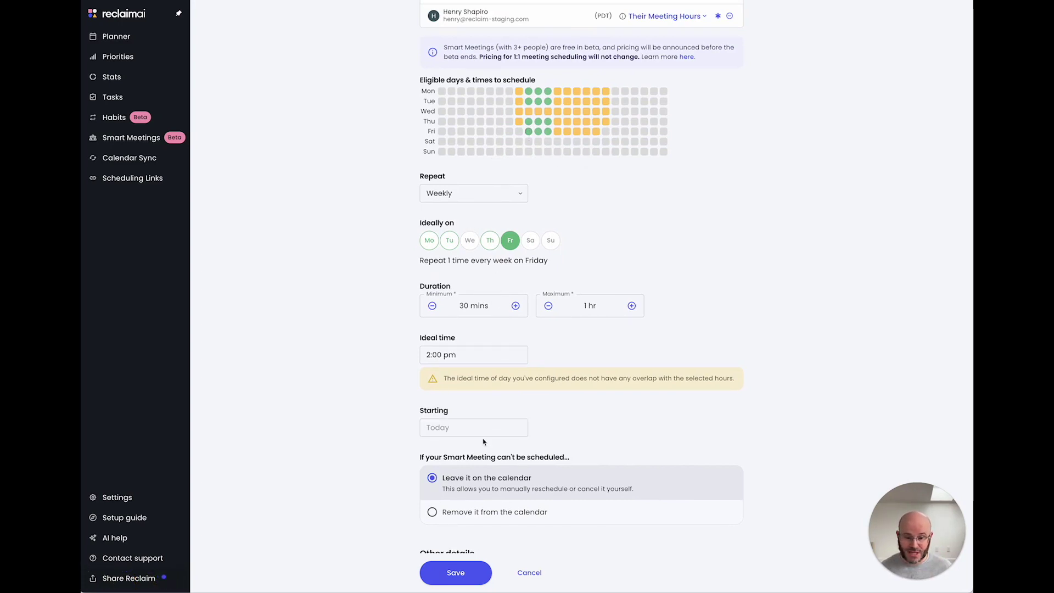
pyautogui.click(463, 353)
pyautogui.write('9am')
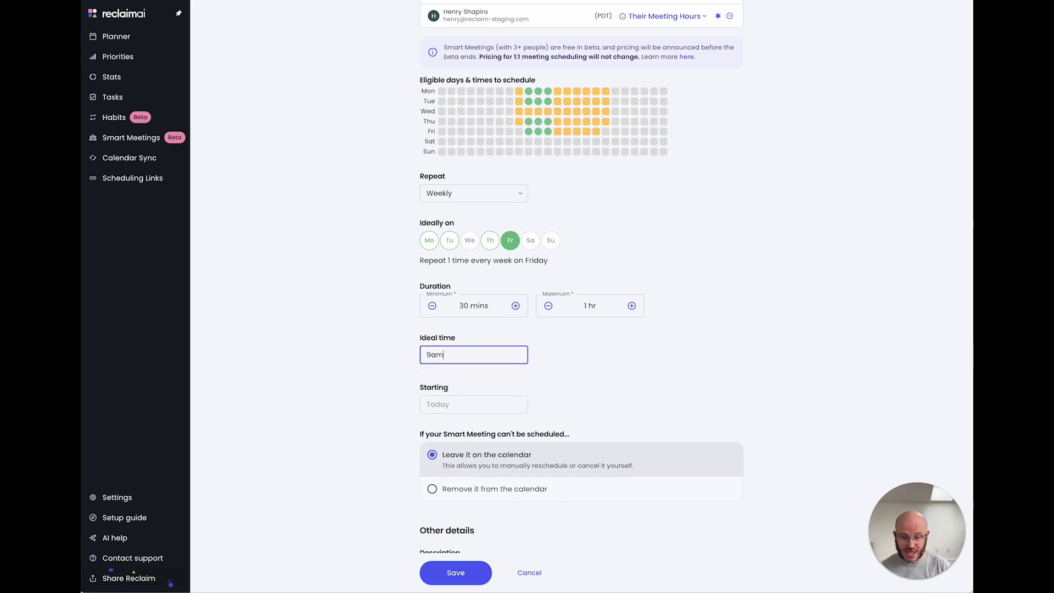
pyautogui.click(674, 267)
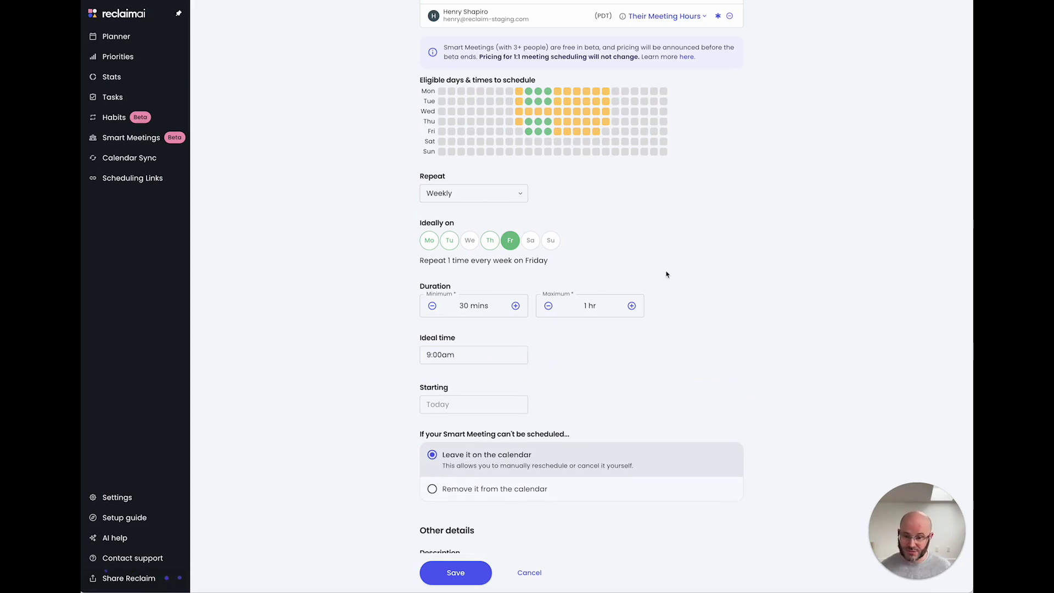
# View the start date choices without picking one, and choose "Remove it from the calendar" for when the meeting can't be scheduled.
pyautogui.click(509, 405)
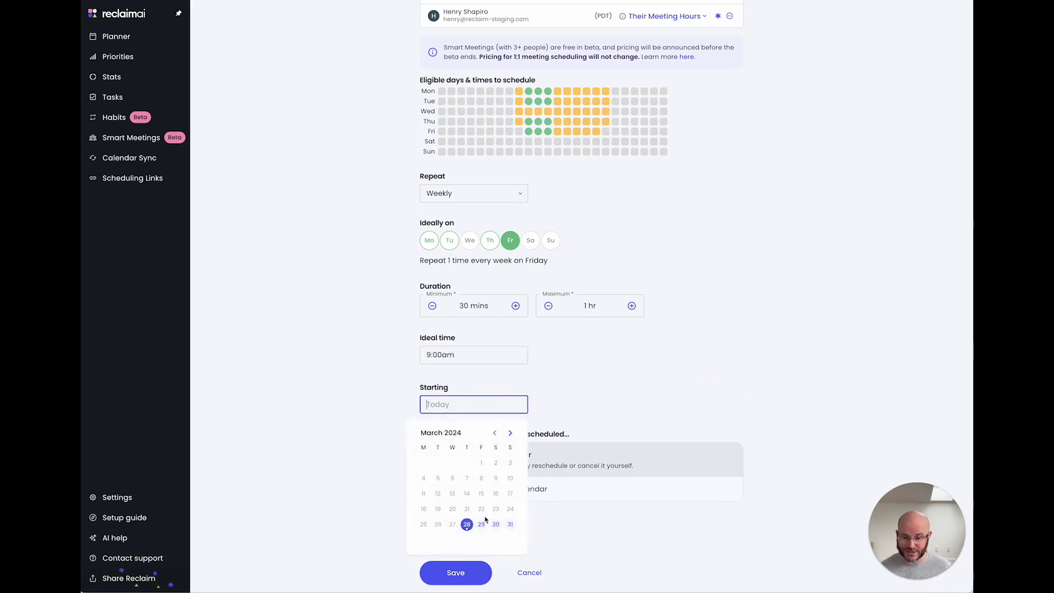
pyautogui.click(657, 382)
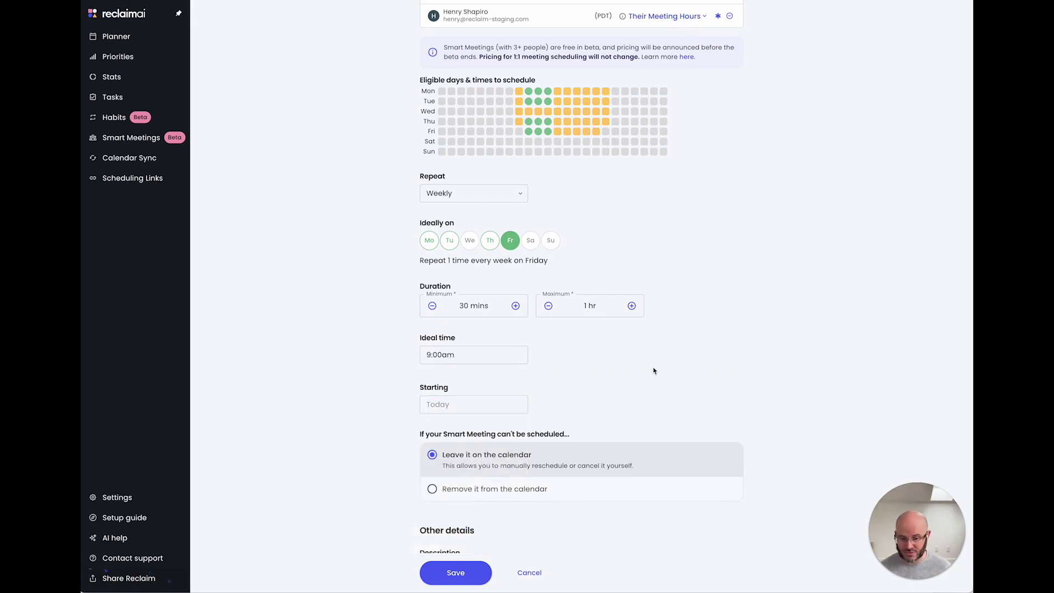
pyautogui.click(485, 498)
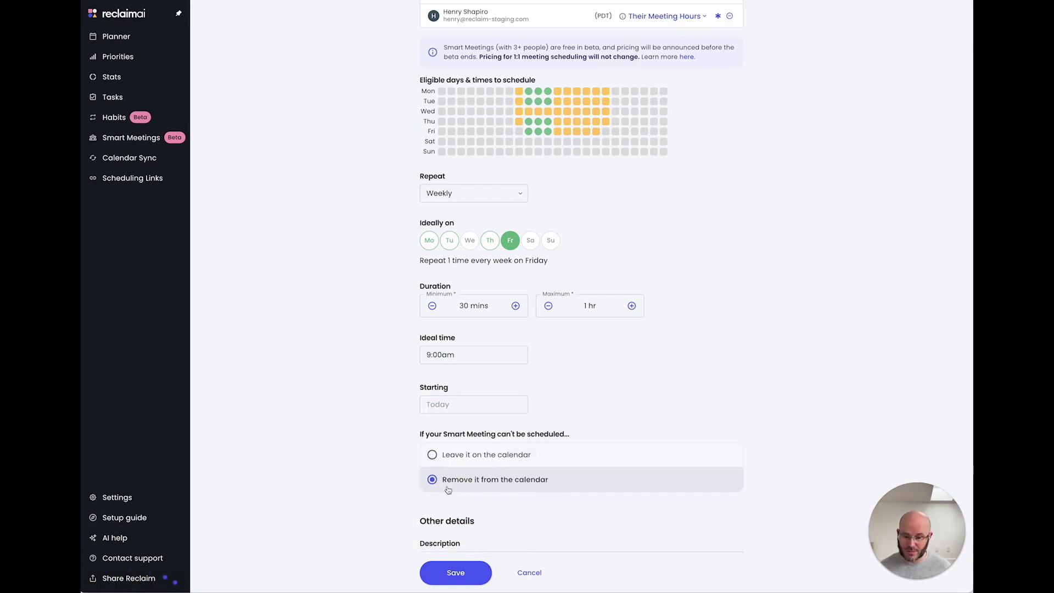
# Choose "Leave it on the calendar" for when the Smart Meeting can't be scheduled, and review the remaining meeting settings.
pyautogui.click(481, 457)
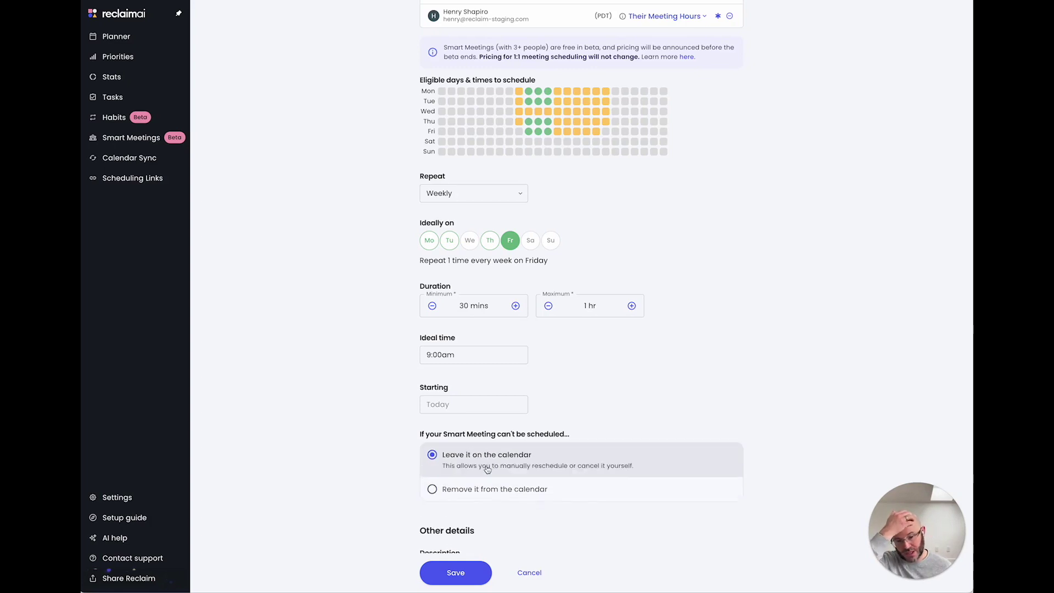
pyautogui.scroll(5, 490, 336)
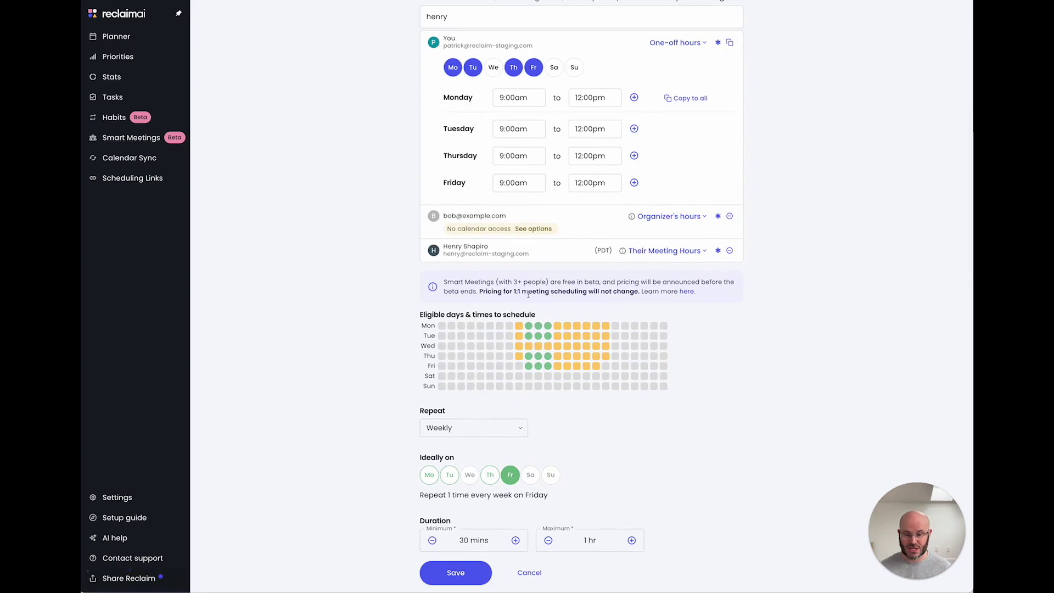
pyautogui.scroll(-9, 525, 209)
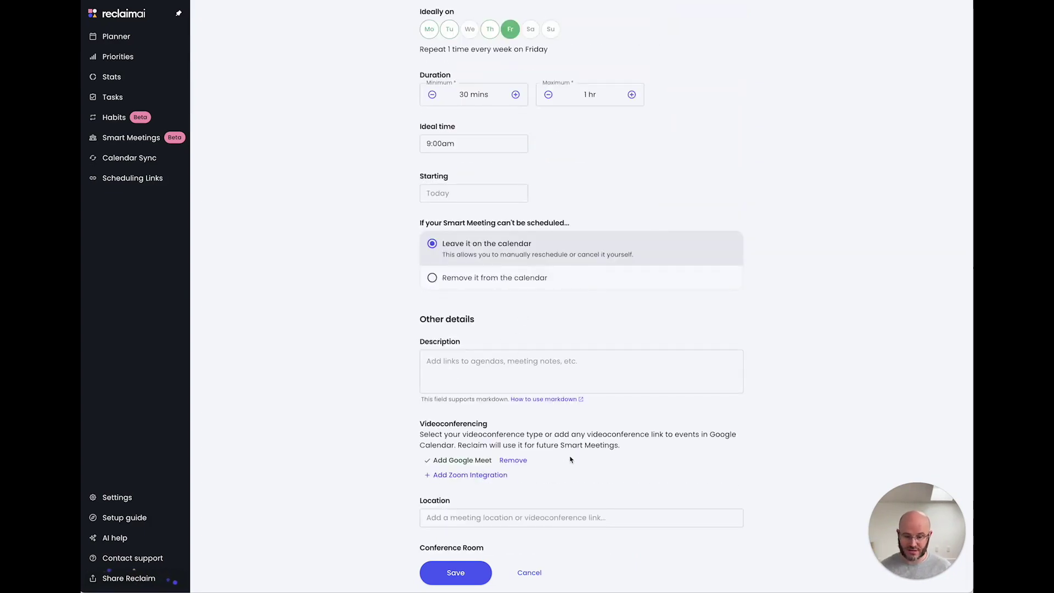
pyautogui.scroll(-3, 546, 344)
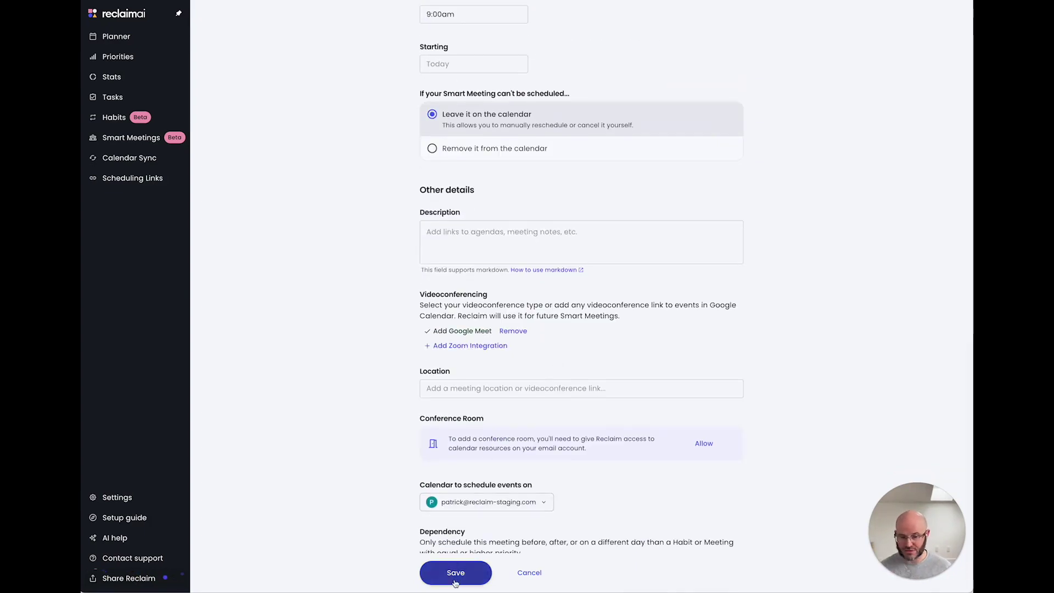
# View the choices for the calendar to schedule events on and for the Dependency, keeping both as they are.
pyautogui.click(488, 504)
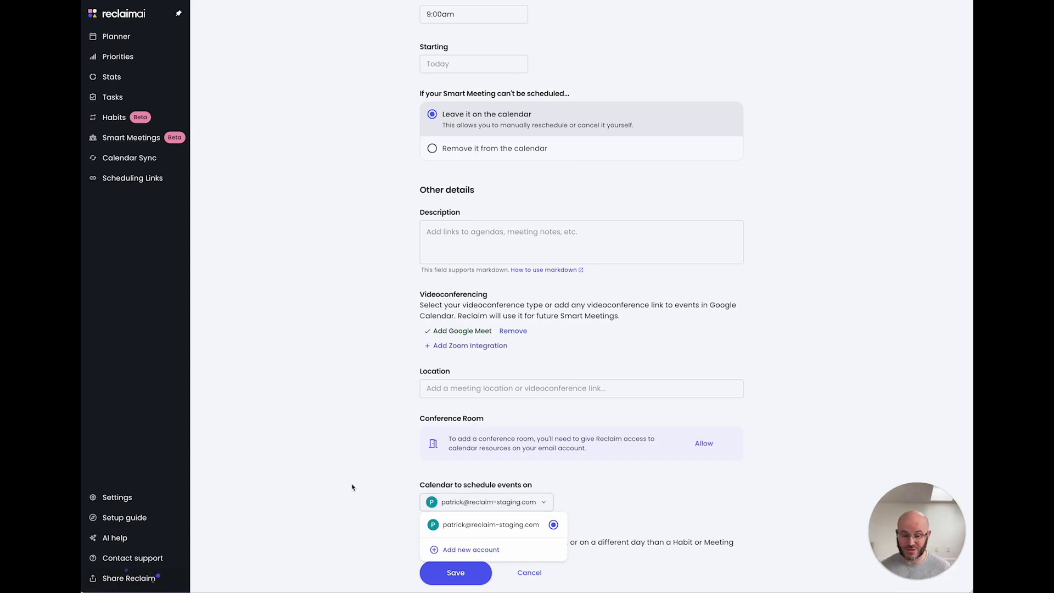
pyautogui.click(418, 530)
pyautogui.scroll(-2, 450, 565)
pyautogui.click(541, 485)
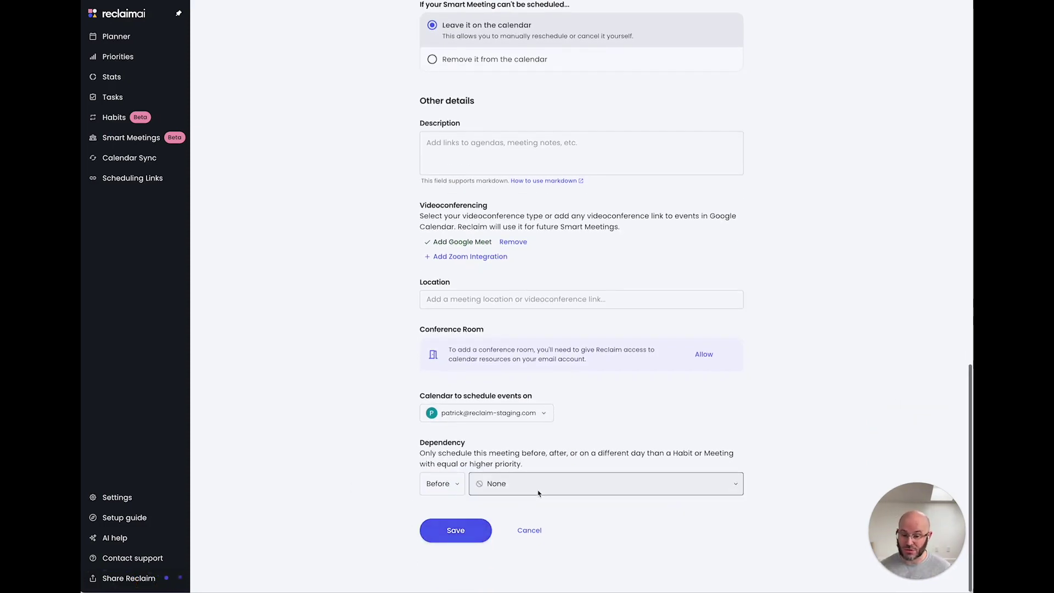
pyautogui.click(396, 456)
# Save the Team Meeting Smart Meeting and acknowledge the pricing notice.
pyautogui.click(455, 529)
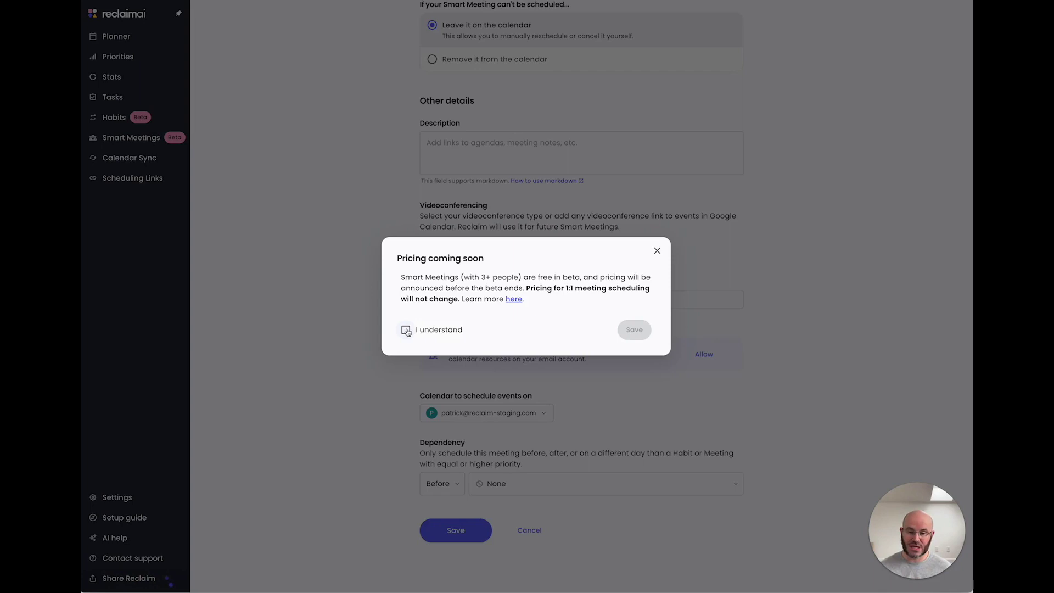
pyautogui.click(406, 330)
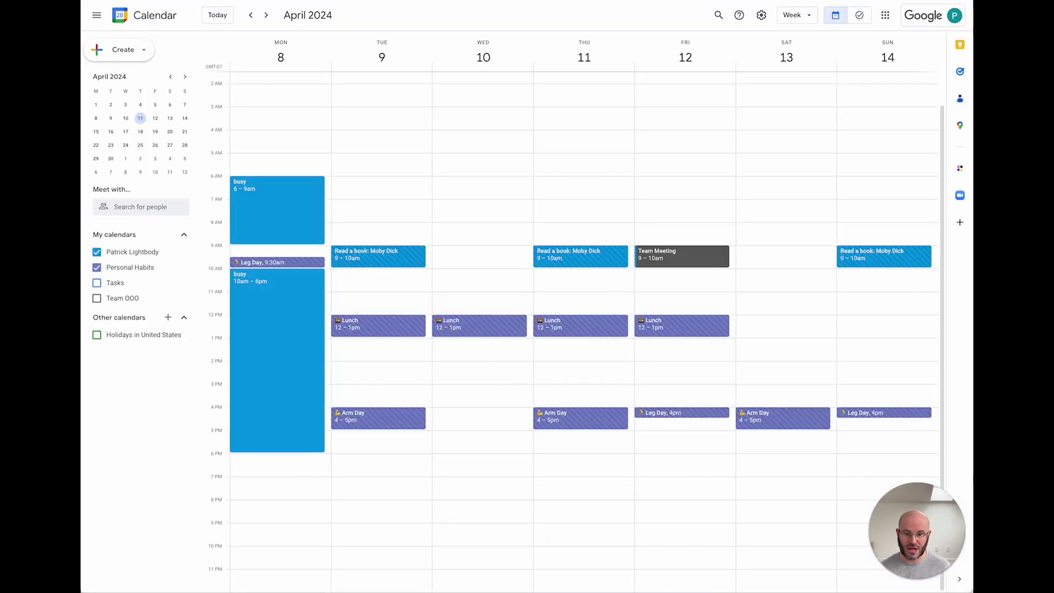
# Switch to Google Calendar and examine the details and guest list of the Team Meeting on Friday, April 12.
pyautogui.click(670, 256)
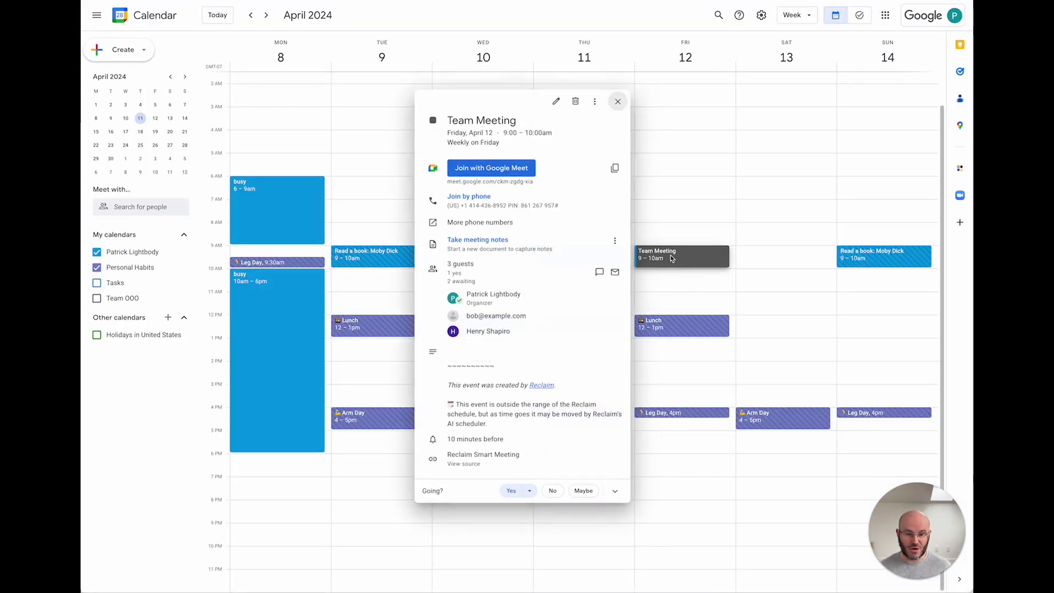
pyautogui.click(698, 196)
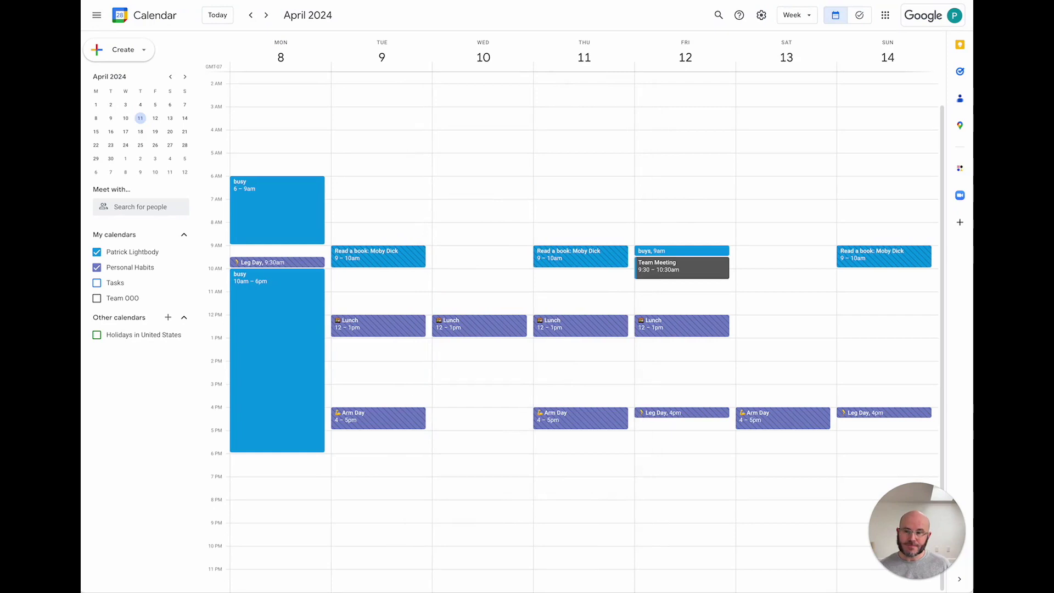
pyautogui.click(660, 272)
pyautogui.moveTo(511, 337); pyautogui.dragTo(466, 336)
pyautogui.click(751, 183)
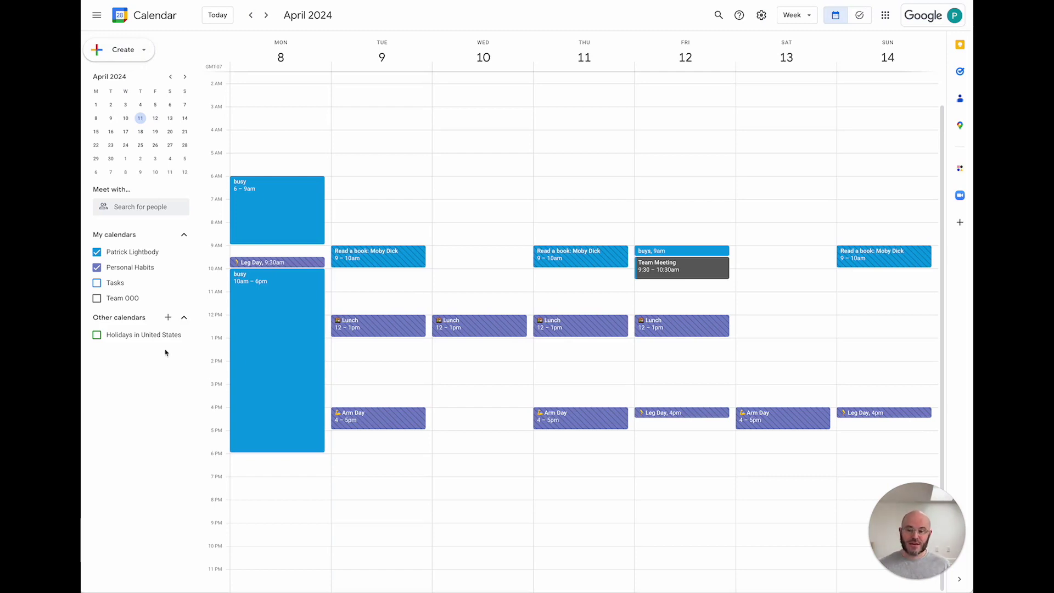
# Hide the Personal Habits calendar and examine the guest responses and Reclaim note in Friday's Team Meeting details.
pyautogui.click(97, 268)
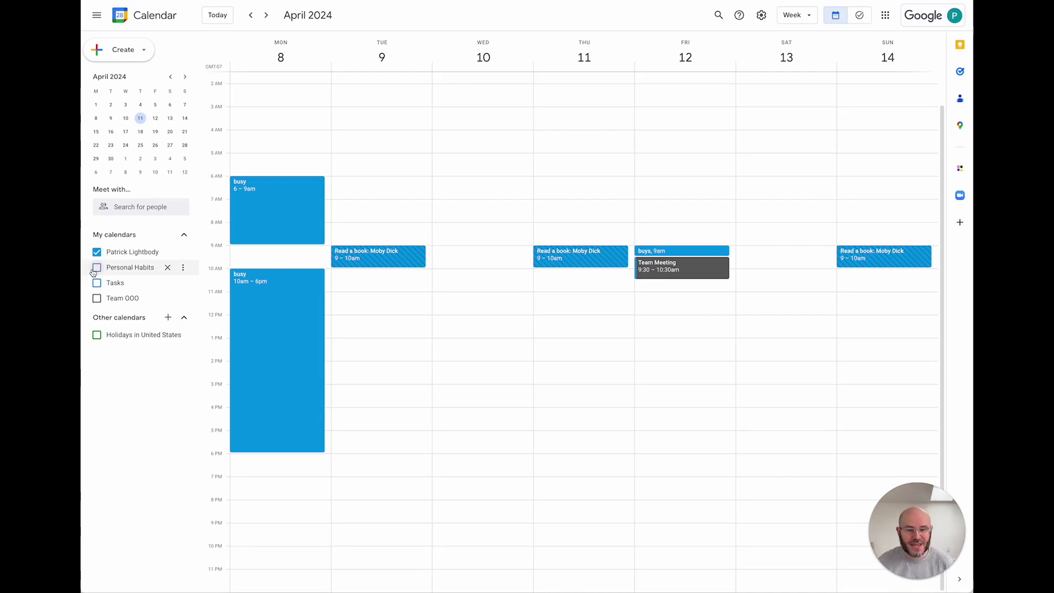
pyautogui.click(661, 271)
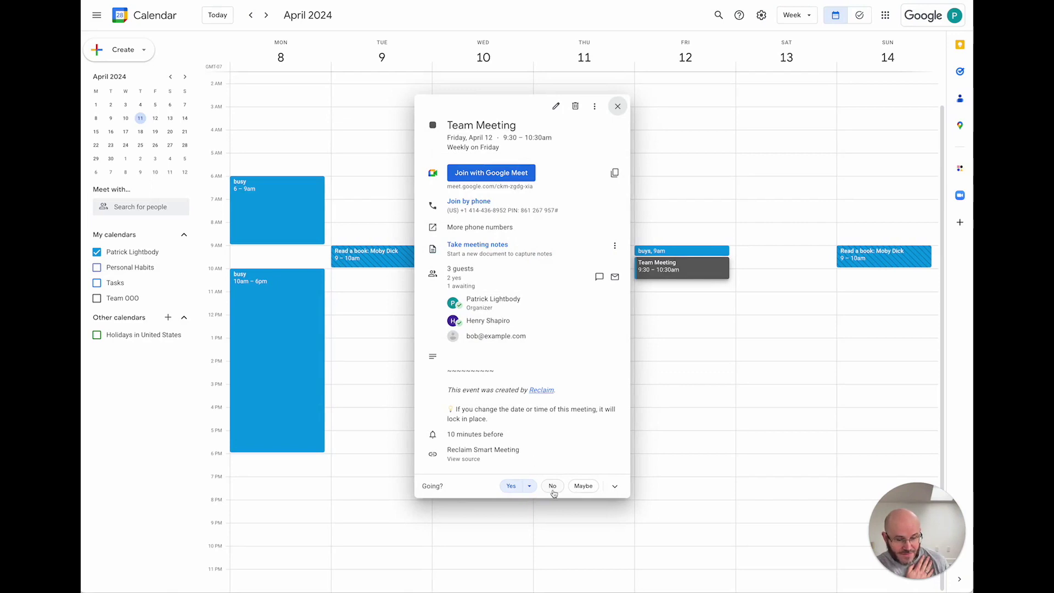
pyautogui.moveTo(518, 328)
pyautogui.moveTo(516, 326); pyautogui.dragTo(467, 297)
pyautogui.moveTo(473, 299)
pyautogui.click(532, 297)
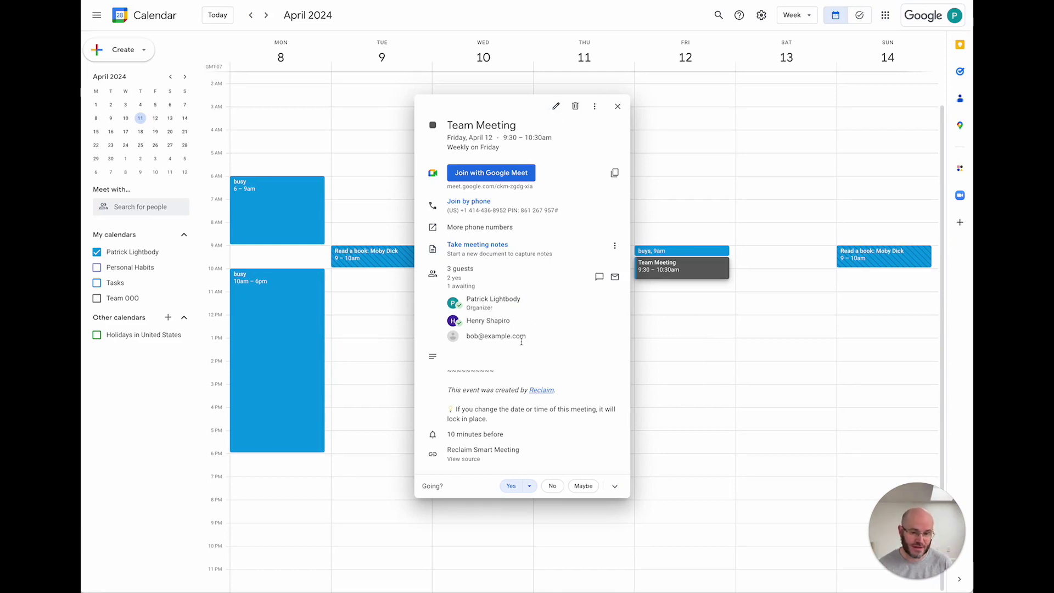
pyautogui.moveTo(508, 429); pyautogui.dragTo(447, 416)
pyautogui.click(408, 38)
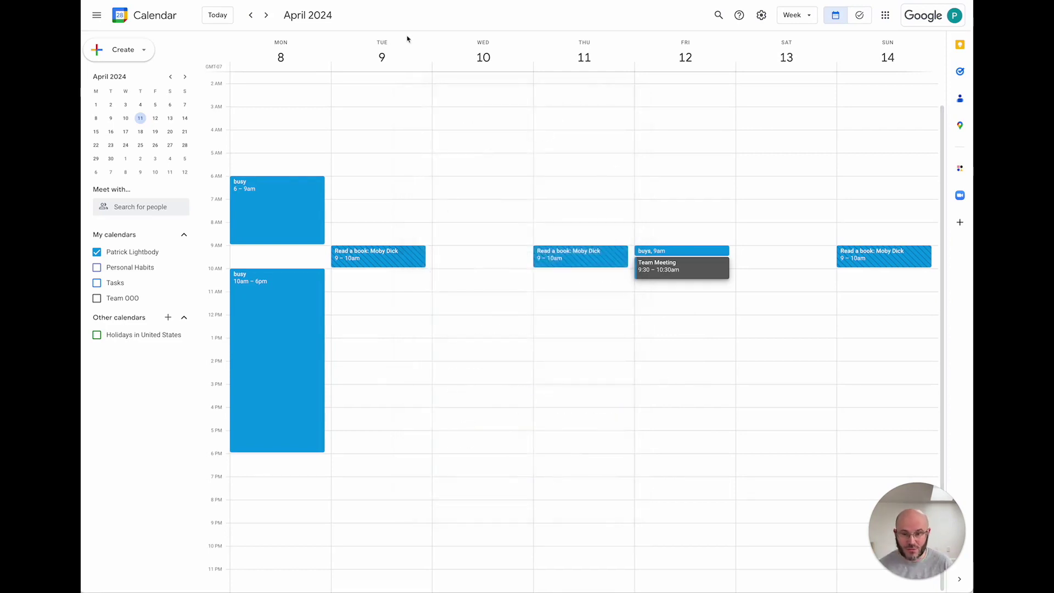
# Examine the details and Reclaim note of the following week's Team Meeting on Friday, April 19.
pyautogui.click(266, 15)
pyautogui.click(659, 255)
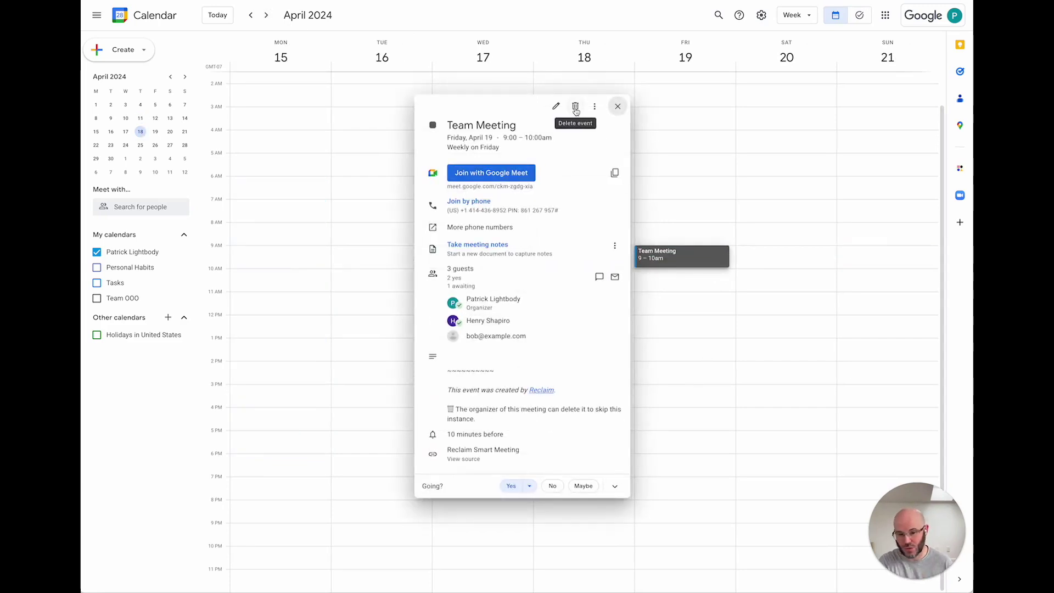
pyautogui.click(743, 363)
# Browse the weeks from today up to April 8–14 and examine the response options on Friday's Team Meeting.
pyautogui.click(222, 18)
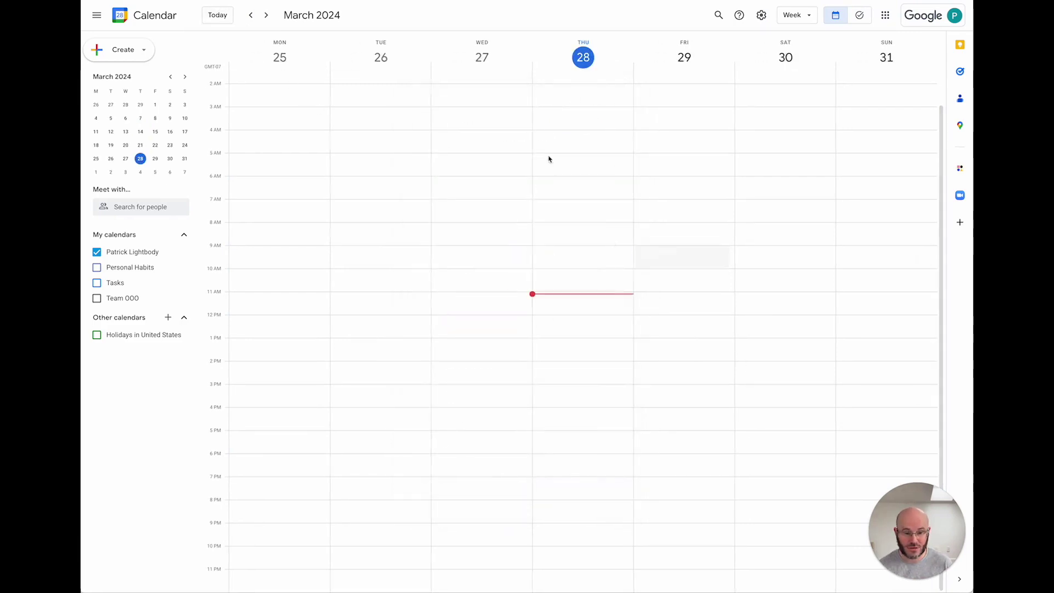
pyautogui.click(266, 15)
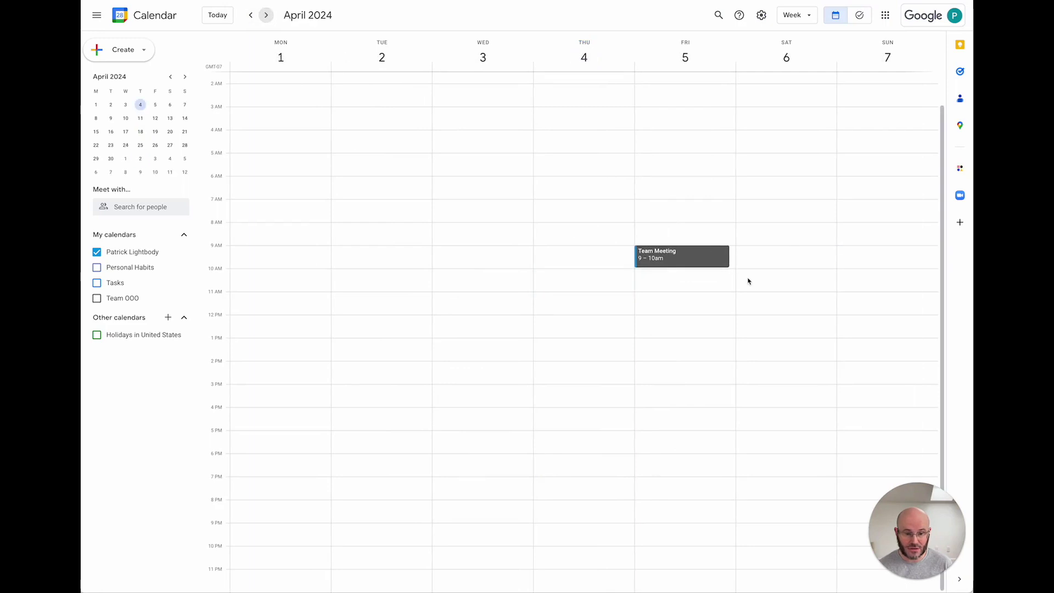
pyautogui.click(266, 15)
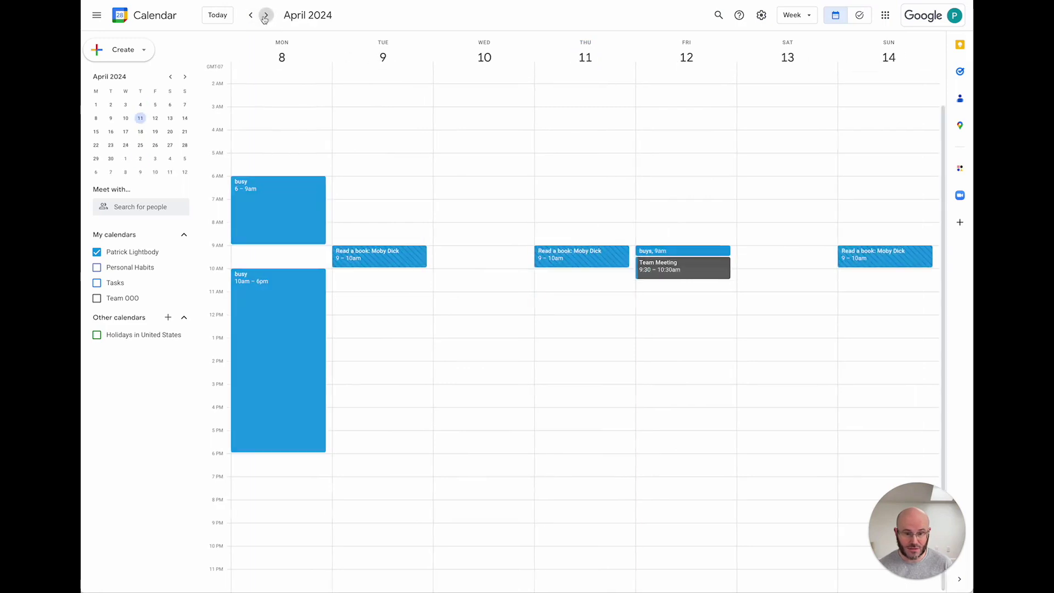
pyautogui.click(692, 265)
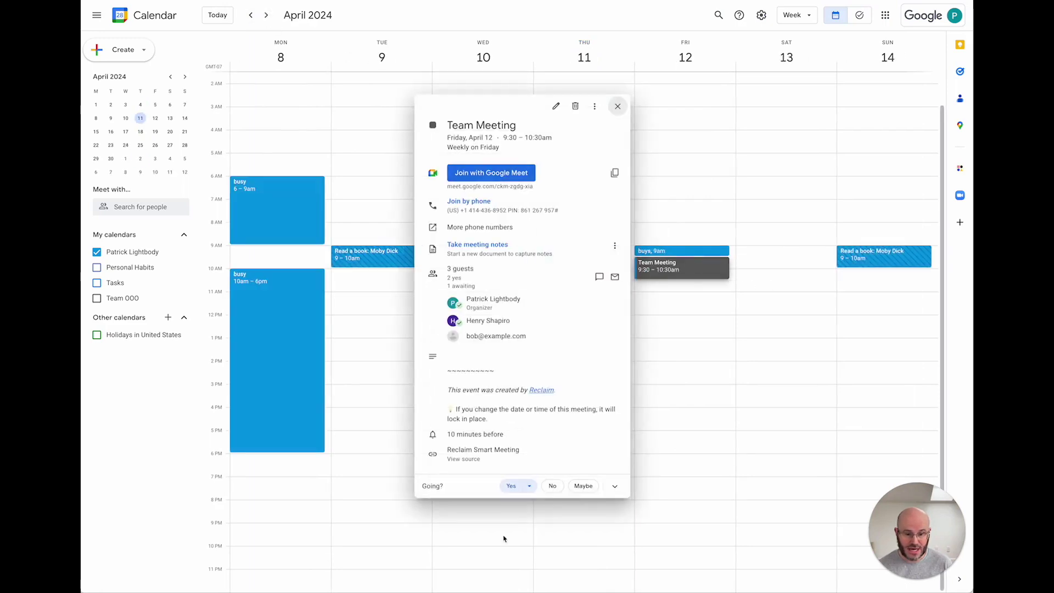
pyautogui.click(554, 486)
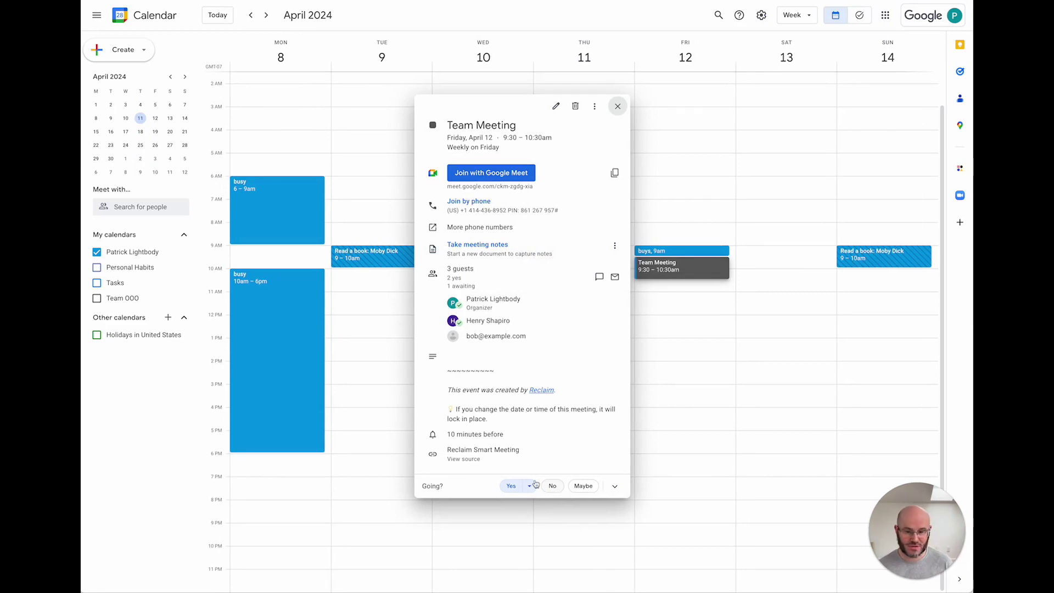
pyautogui.click(670, 267)
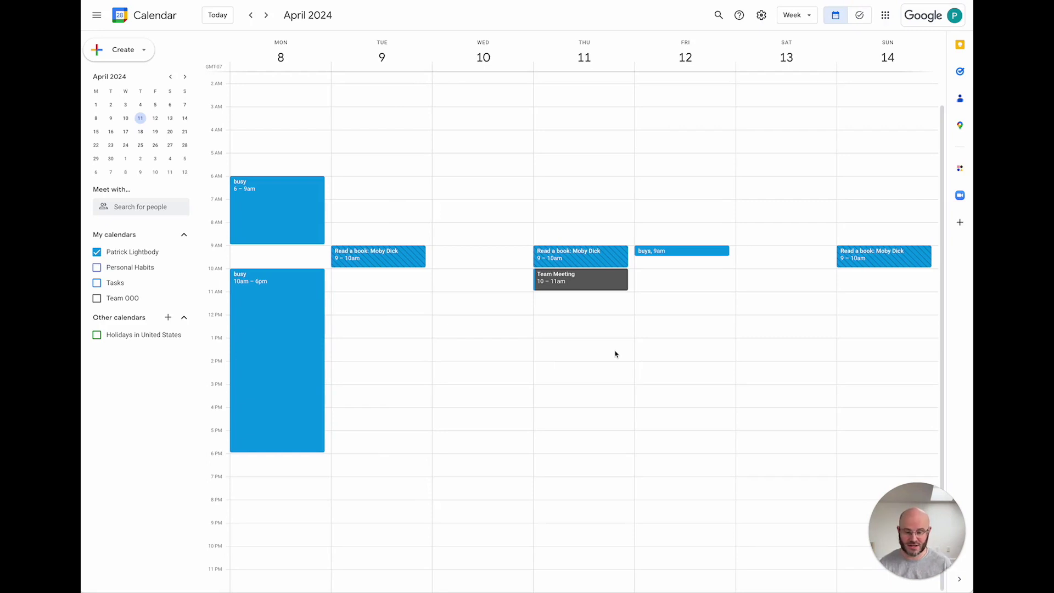
# Examine the guest responses and recurrence of the Team Meeting on Thursday, April 11.
pyautogui.click(585, 282)
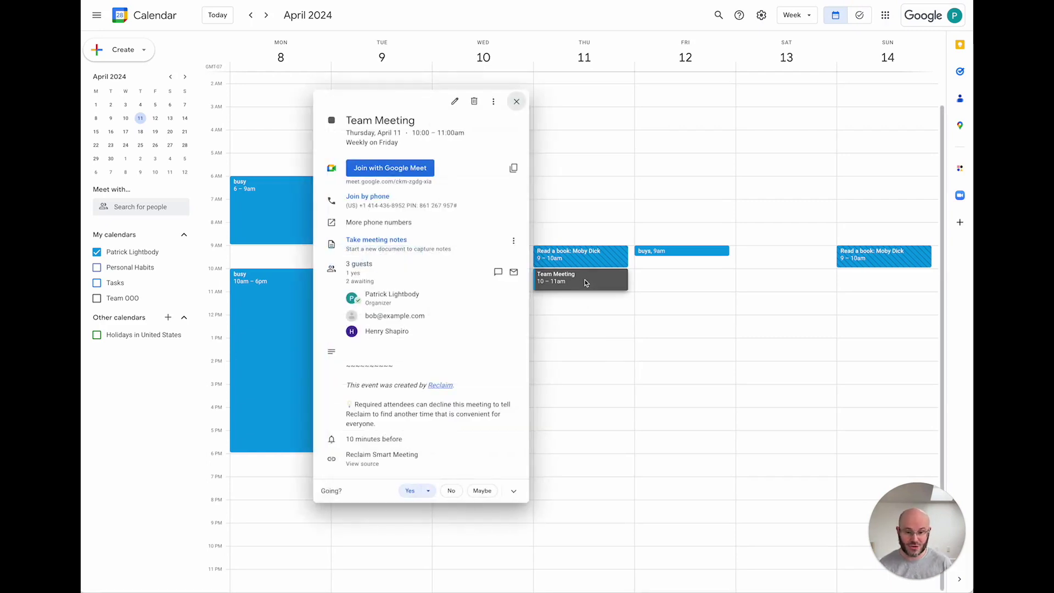
pyautogui.moveTo(420, 302); pyautogui.dragTo(366, 293)
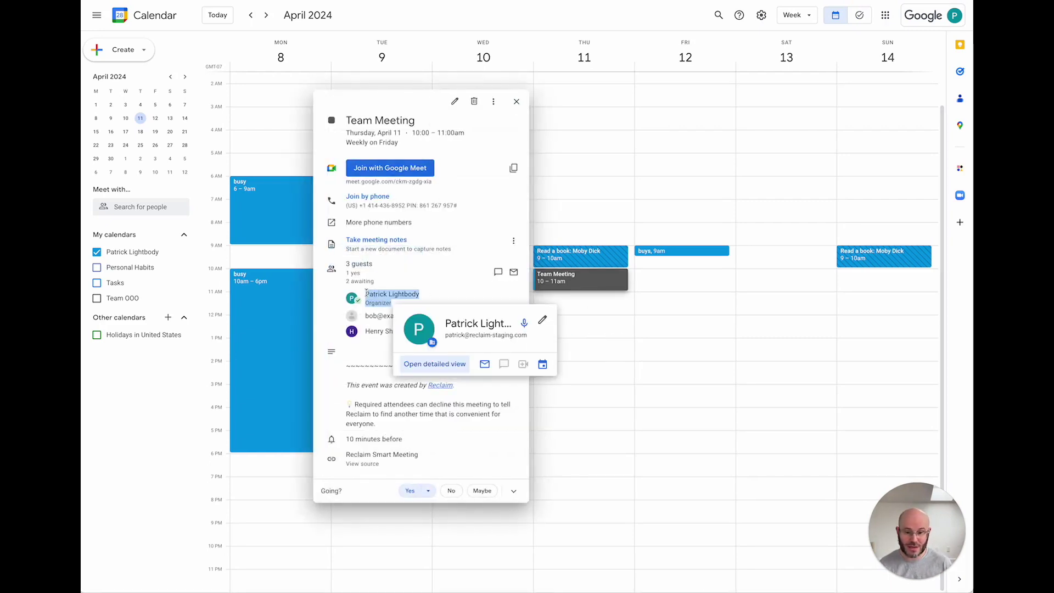
pyautogui.click(384, 332)
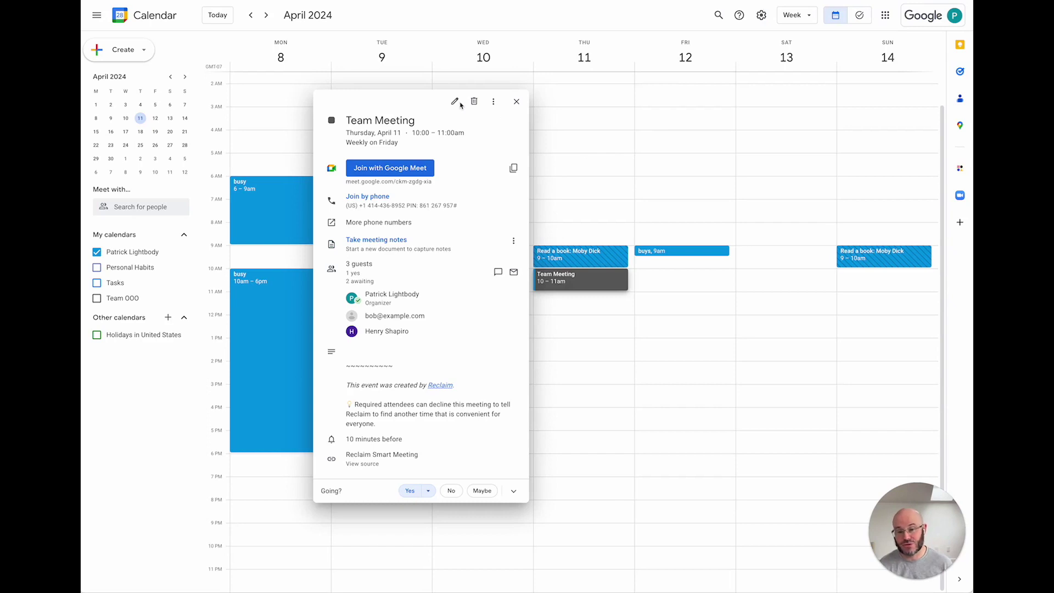
pyautogui.moveTo(347, 144); pyautogui.dragTo(406, 145)
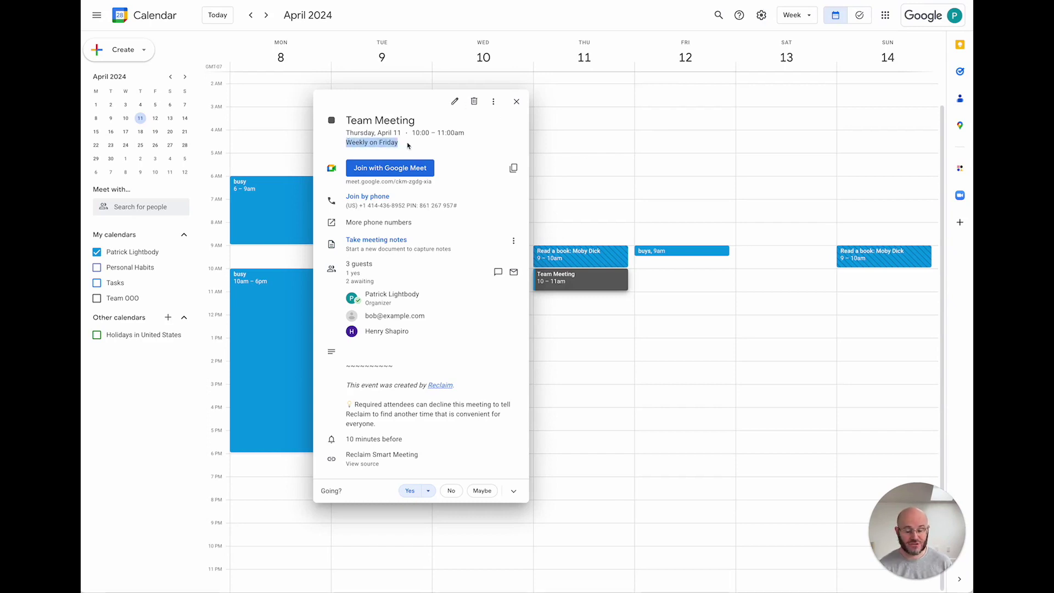
# Edit Thursday's Team Meeting, adding "This is our agenda!" to its description and attaching a new meeting notes document.
pyautogui.click(455, 102)
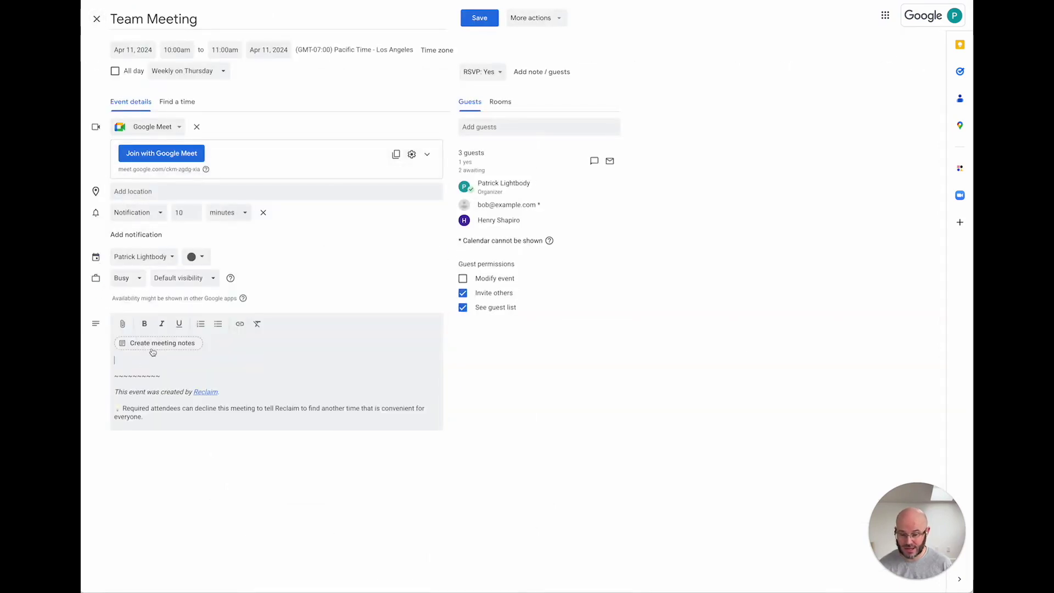
pyautogui.write('This is our agenda!')
pyautogui.click(200, 346)
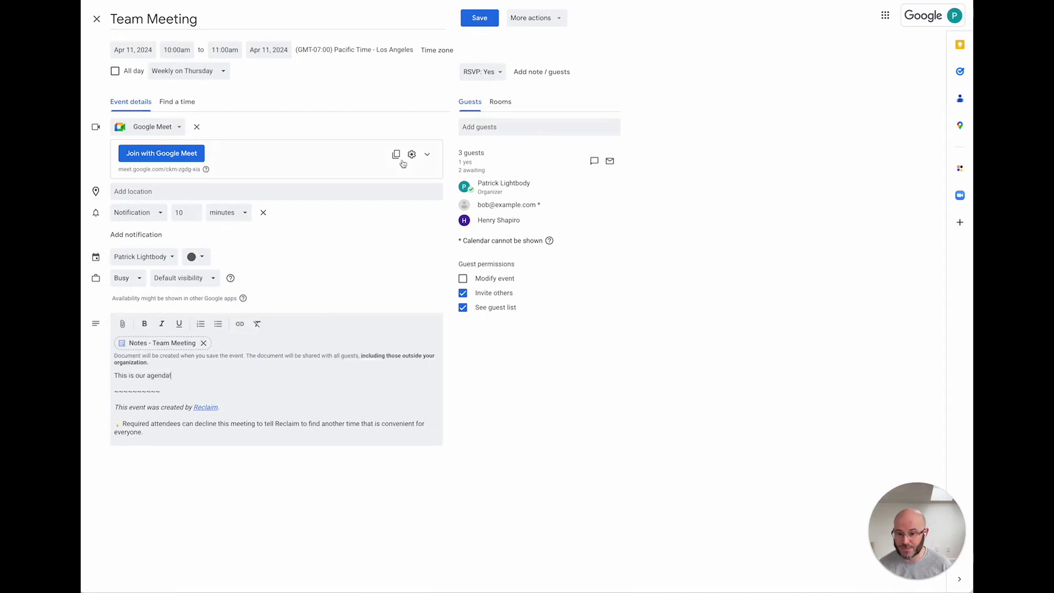
# Save the recurring Team Meeting's changes, and create and share the meeting notes document with all guests.
pyautogui.click(480, 17)
pyautogui.click(490, 307)
pyautogui.click(590, 338)
pyautogui.click(580, 337)
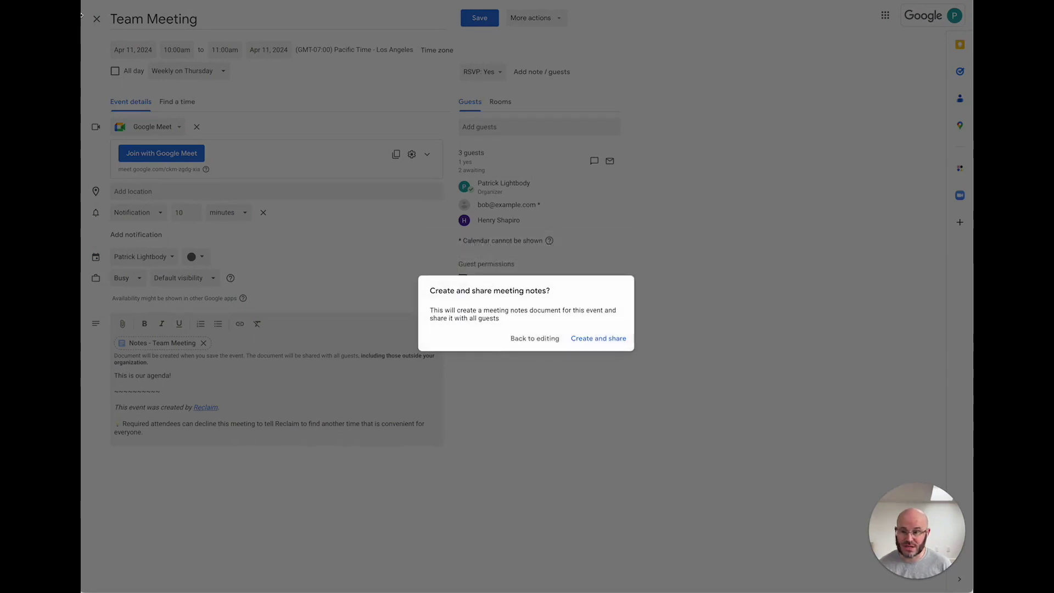
pyautogui.click(601, 338)
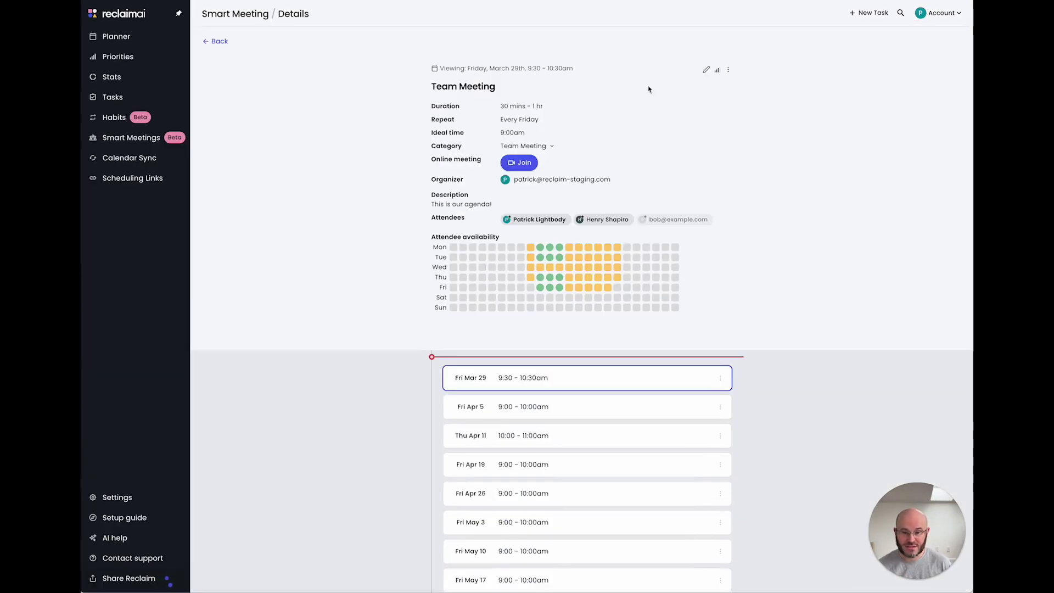
# Check the meeting description in Reclaim's Smart Meeting details and in Thursday's Team Meeting event in Google Calendar.
pyautogui.moveTo(424, 209)
pyautogui.mouseDown()
pyautogui.moveTo(526, 209)
pyautogui.moveTo(435, 207)
pyautogui.moveTo(422, 192)
pyautogui.mouseUp()
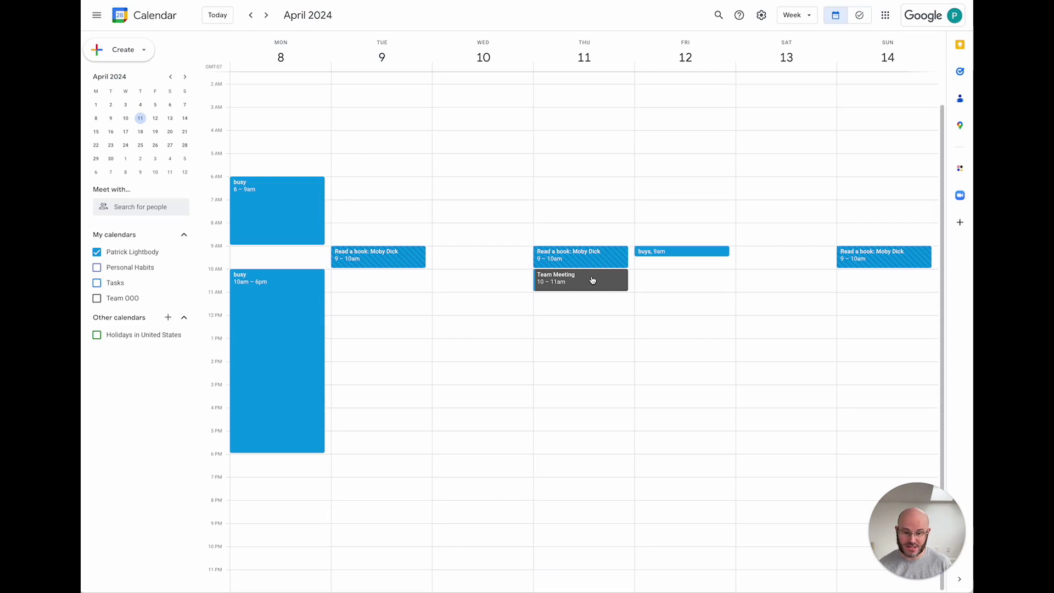
pyautogui.click(582, 279)
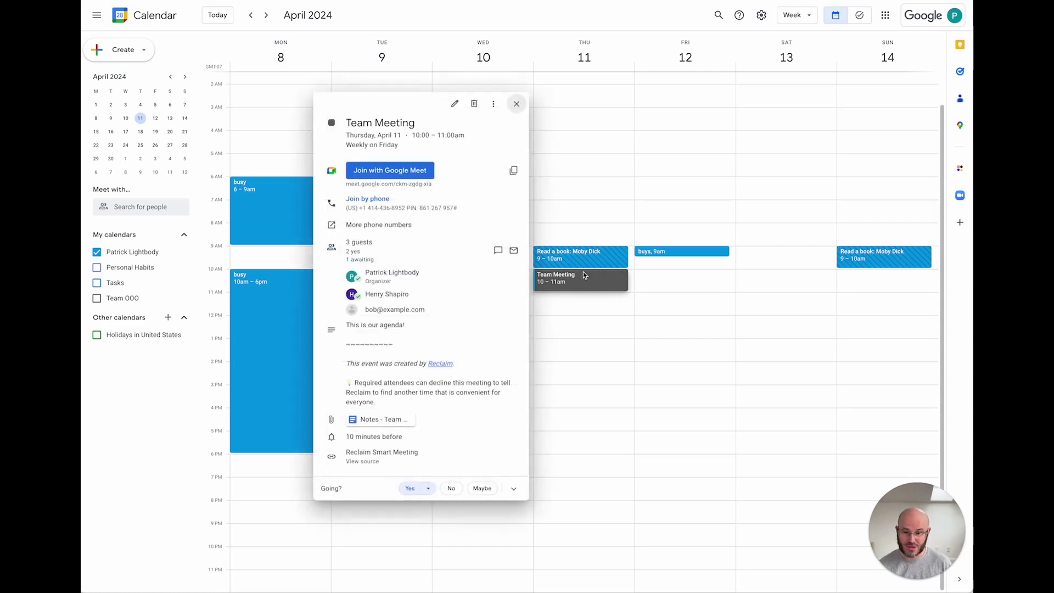
# Edit Thursday's Team Meeting and replace its Google Meet conferencing with a Zoom Meeting.
pyautogui.click(458, 108)
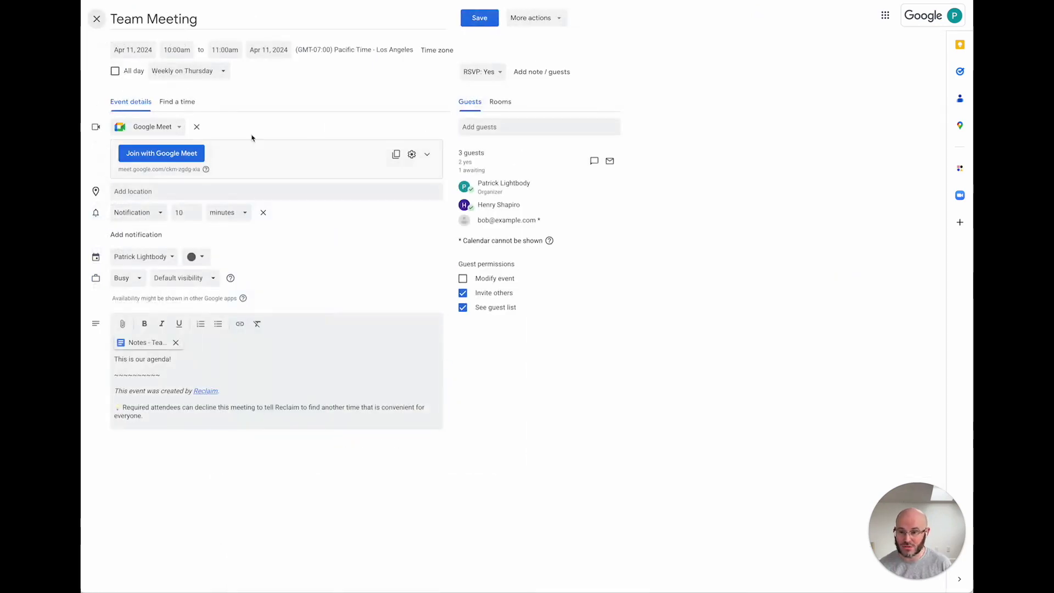
pyautogui.click(197, 127)
pyautogui.click(256, 127)
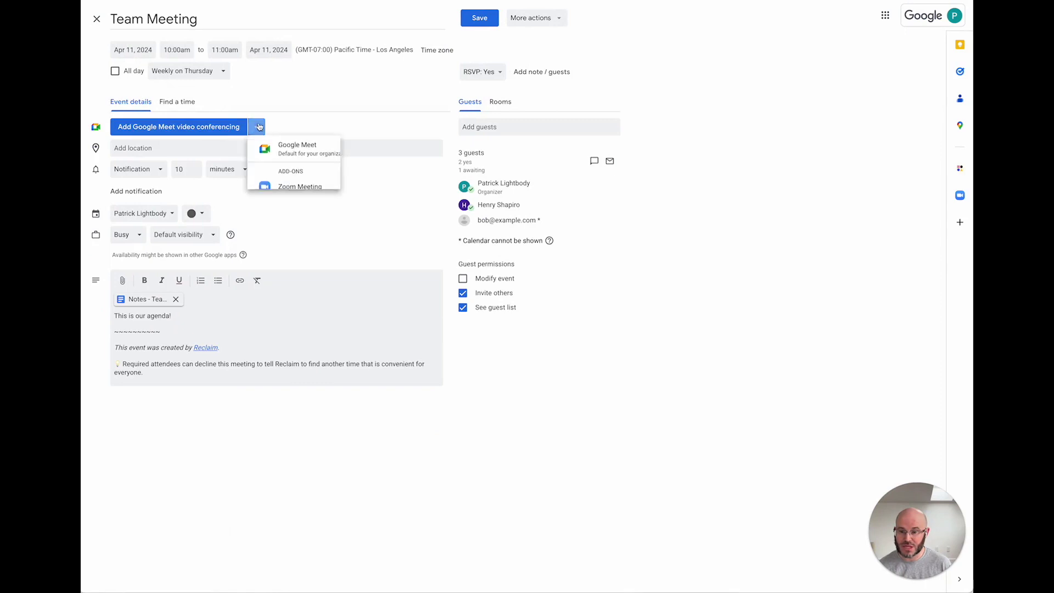
pyautogui.click(272, 192)
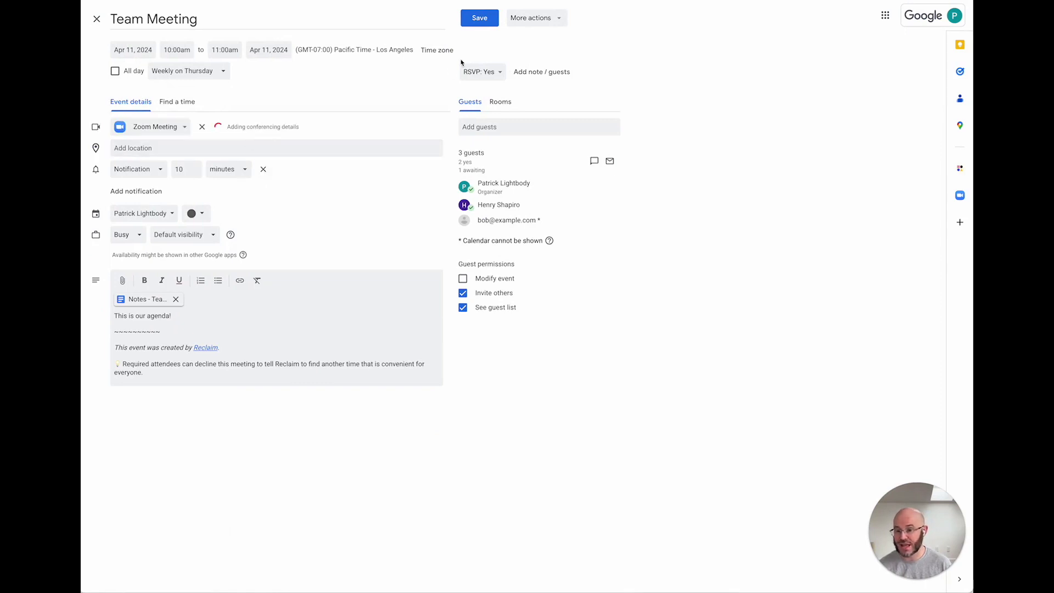
# Save the recurring Team Meeting's conferencing change without sending update emails to the guests.
pyautogui.click(478, 18)
pyautogui.click(488, 307)
pyautogui.click(588, 339)
pyautogui.click(591, 342)
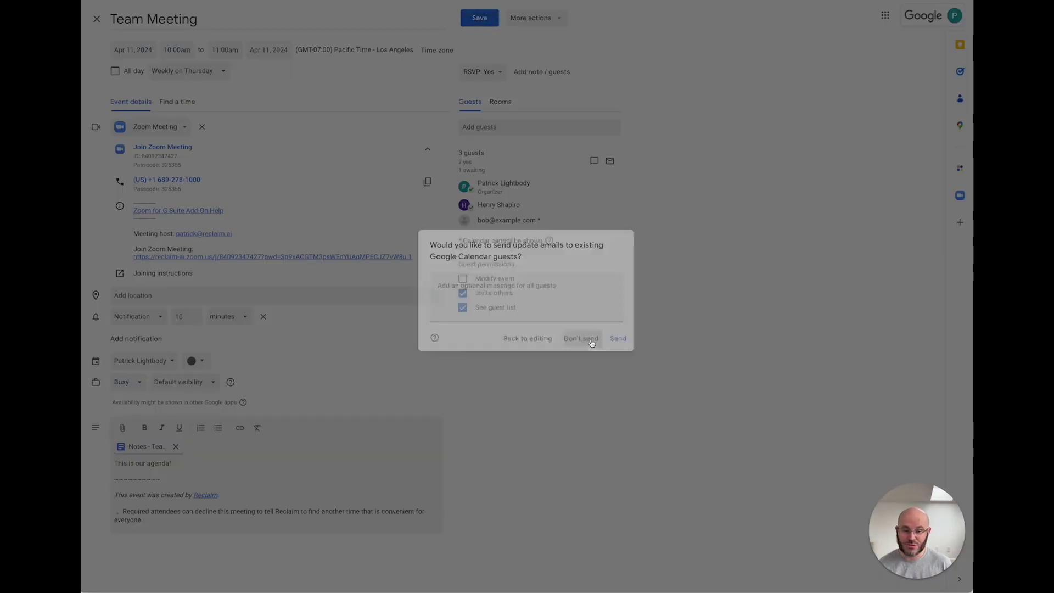
# Reopen Thursday's Team Meeting and check its conferencing details, attached notes document and recurrence.
pyautogui.click(561, 286)
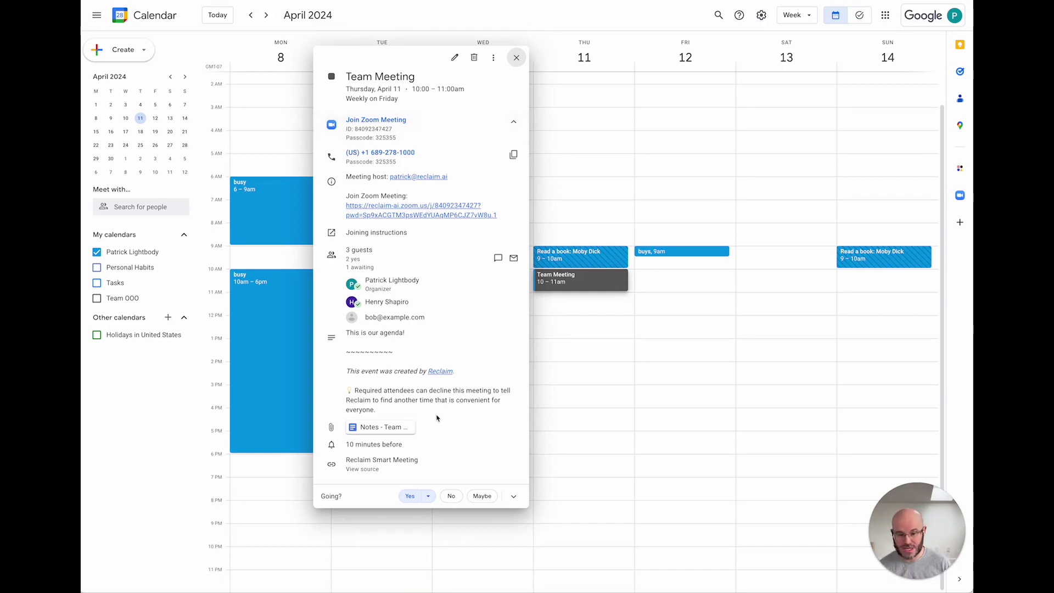
pyautogui.click(385, 432)
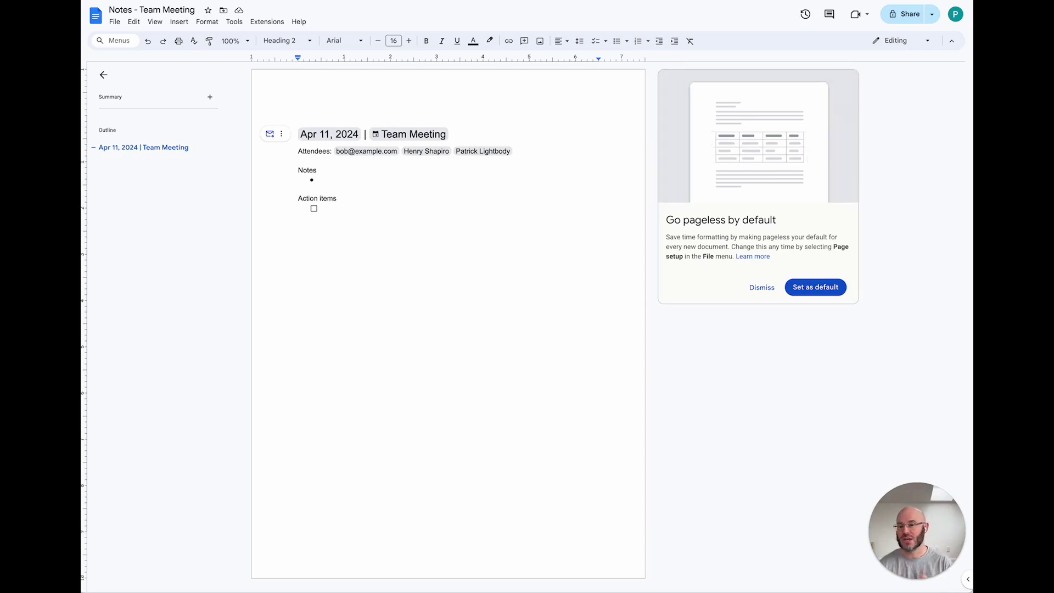
pyautogui.hotkey('alt', 'Tab')
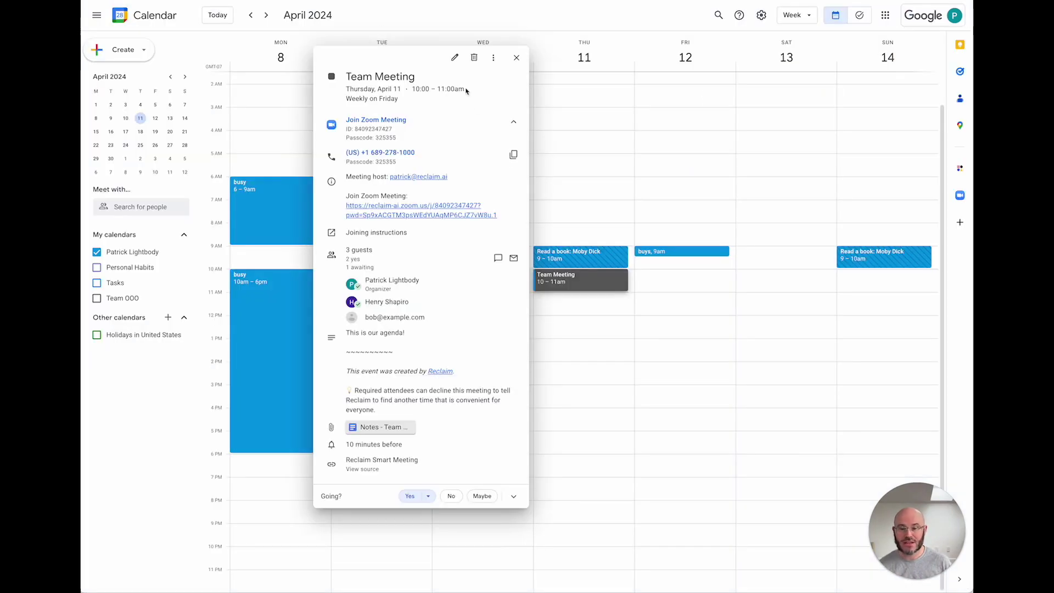
pyautogui.tripleClick(360, 103)
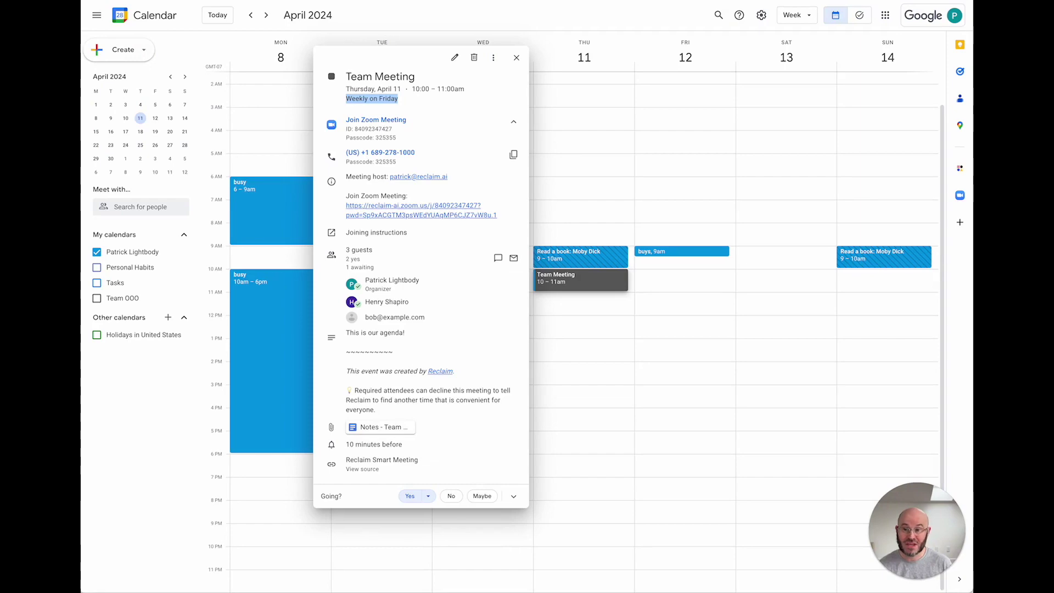
# Edit the Team Meeting in Reclaim and grant Reclaim access to the Google account's calendar resources for conference rooms.
pyautogui.hotkey('alt', 'Tab')
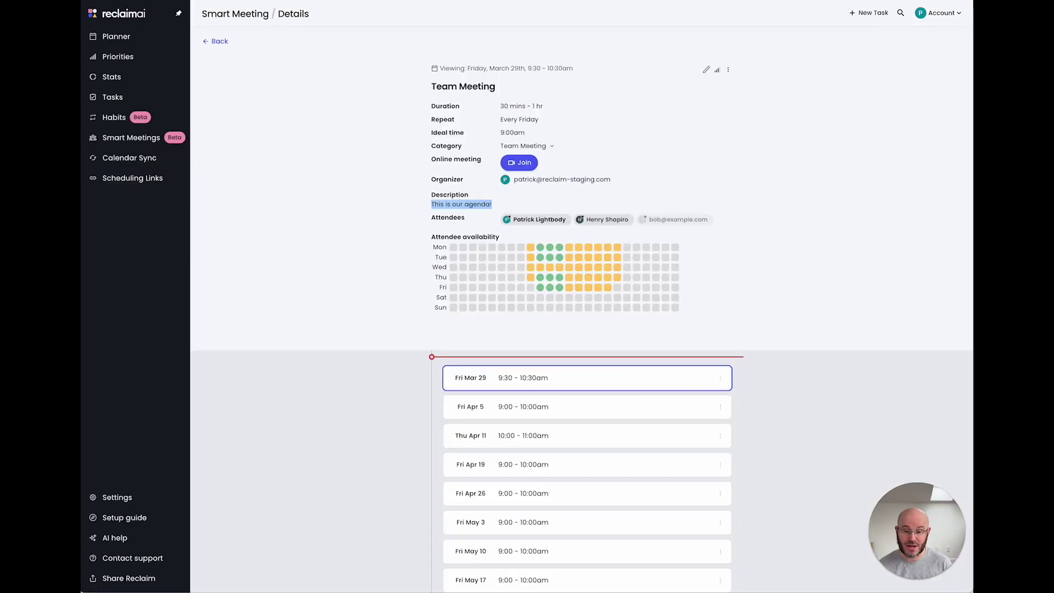
pyautogui.click(706, 70)
pyautogui.scroll(-15, 618, 367)
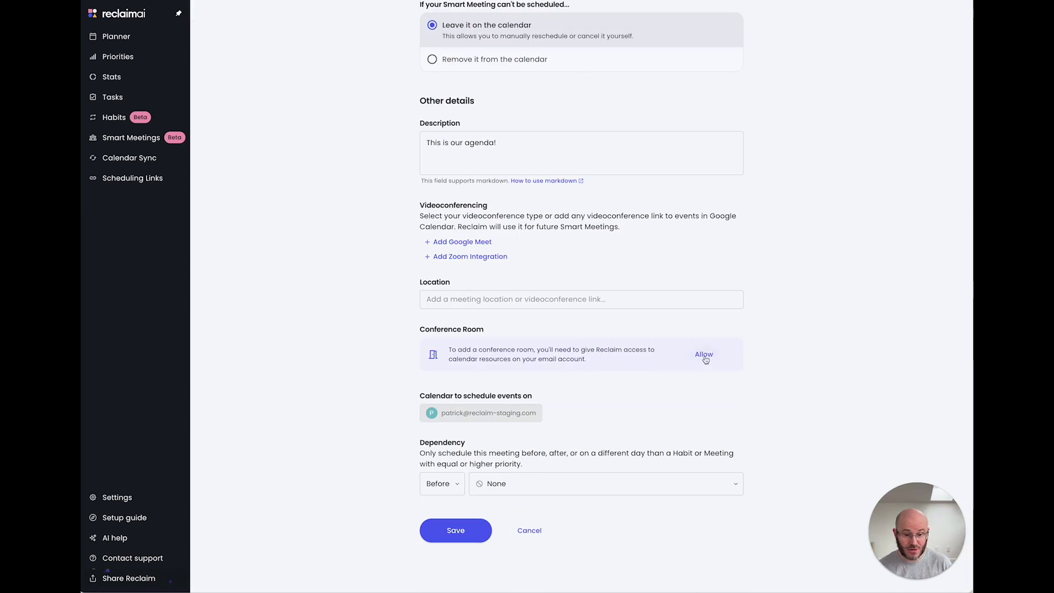
pyautogui.click(705, 355)
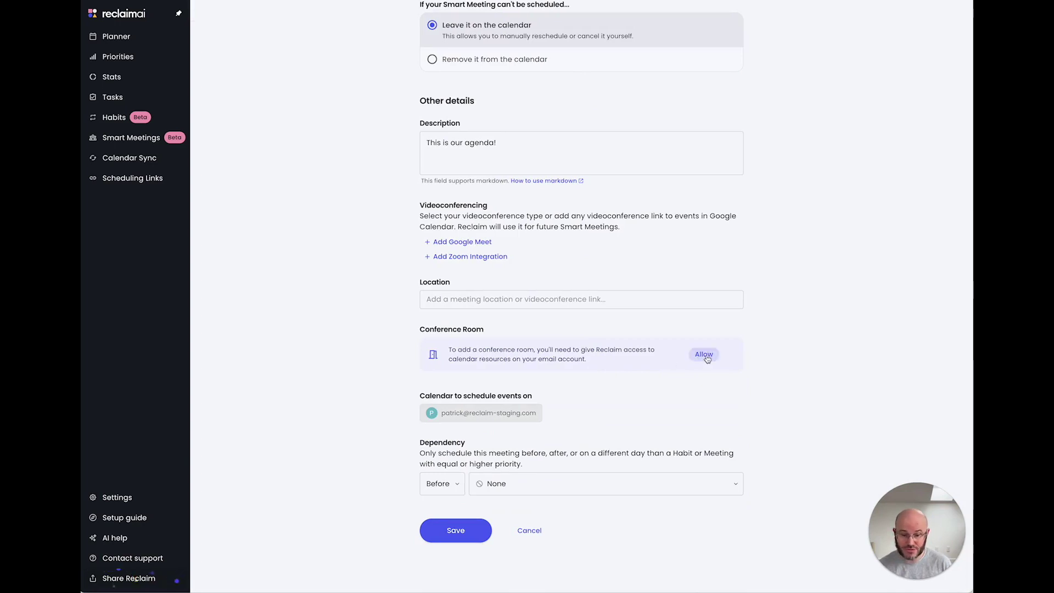
pyautogui.click(648, 280)
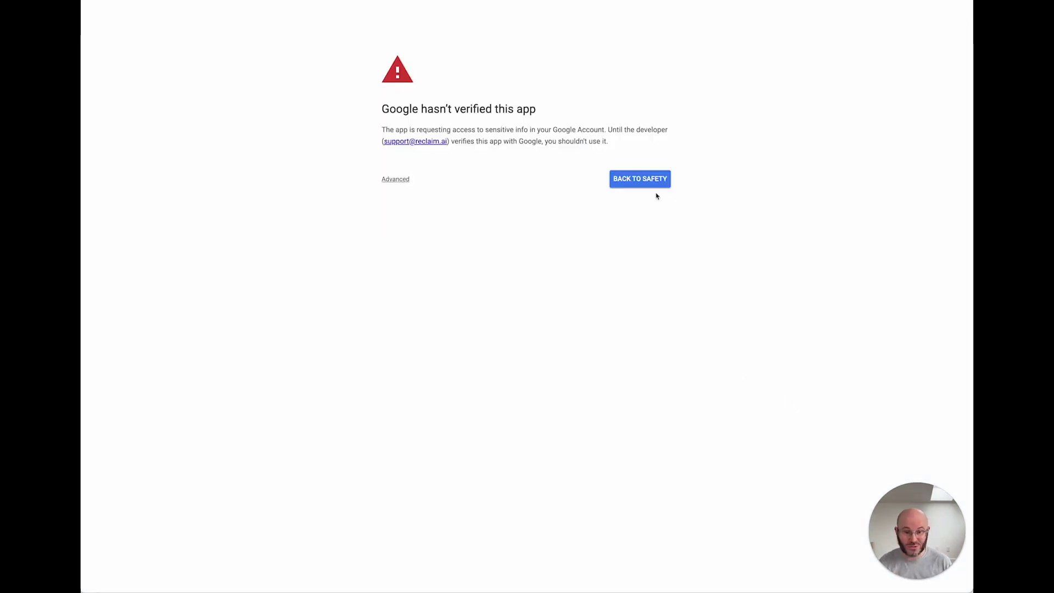
pyautogui.click(396, 180)
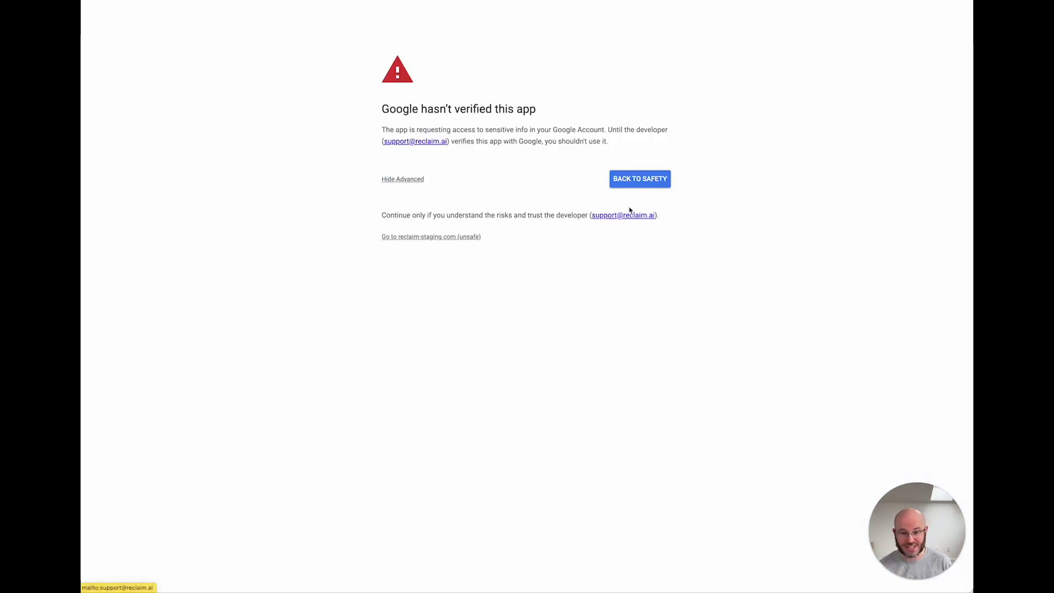
pyautogui.click(447, 237)
pyautogui.click(548, 348)
pyautogui.click(584, 468)
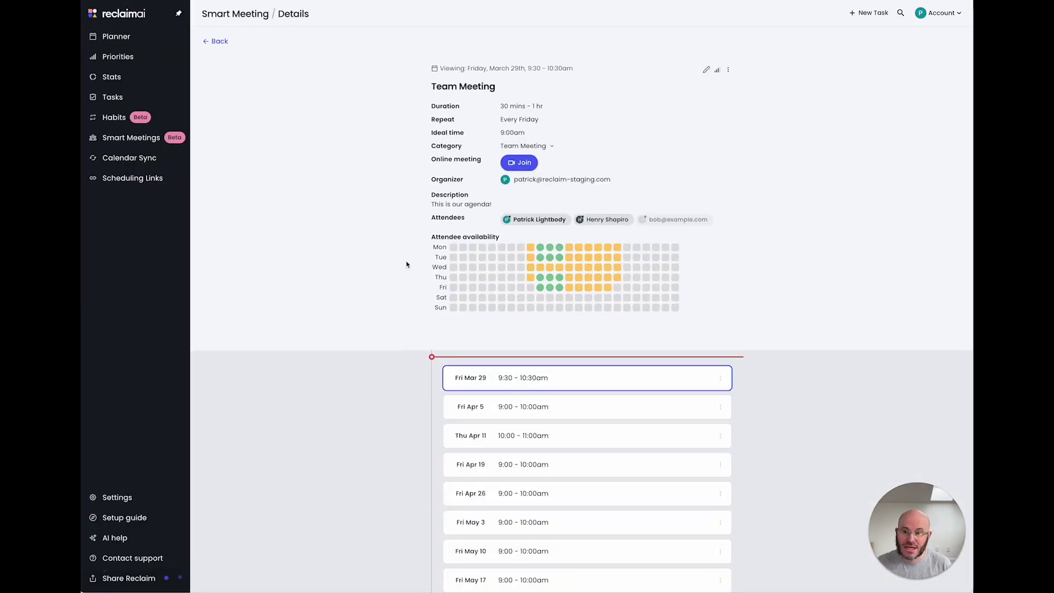
# Reopen the Team Meeting's settings for editing and browse the conference rooms that can be assigned.
pyautogui.scroll(-4, 336, 273)
pyautogui.scroll(4, 343, 274)
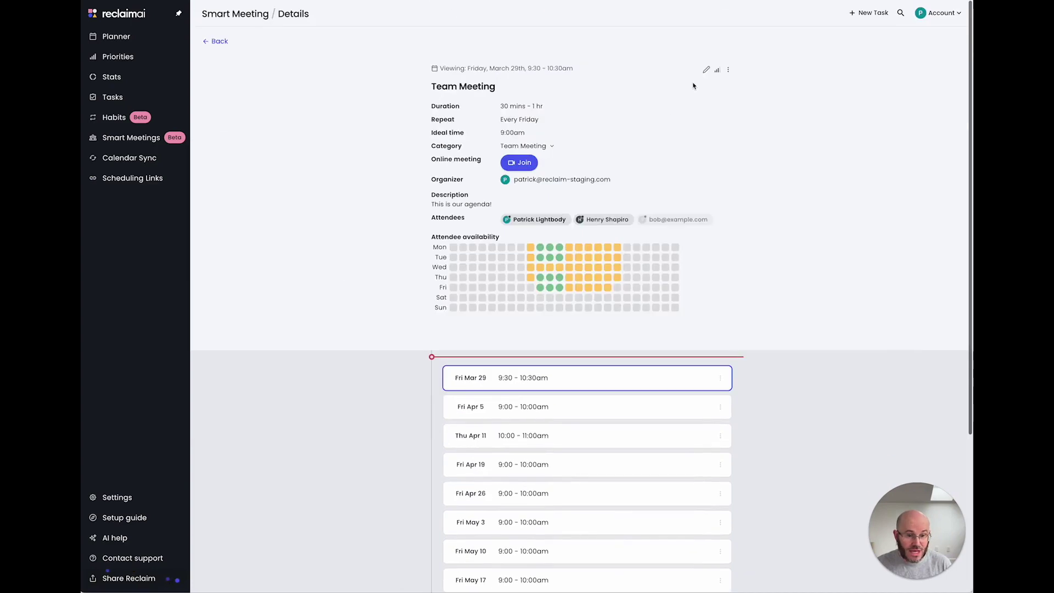
pyautogui.click(708, 70)
pyautogui.scroll(-15, 702, 320)
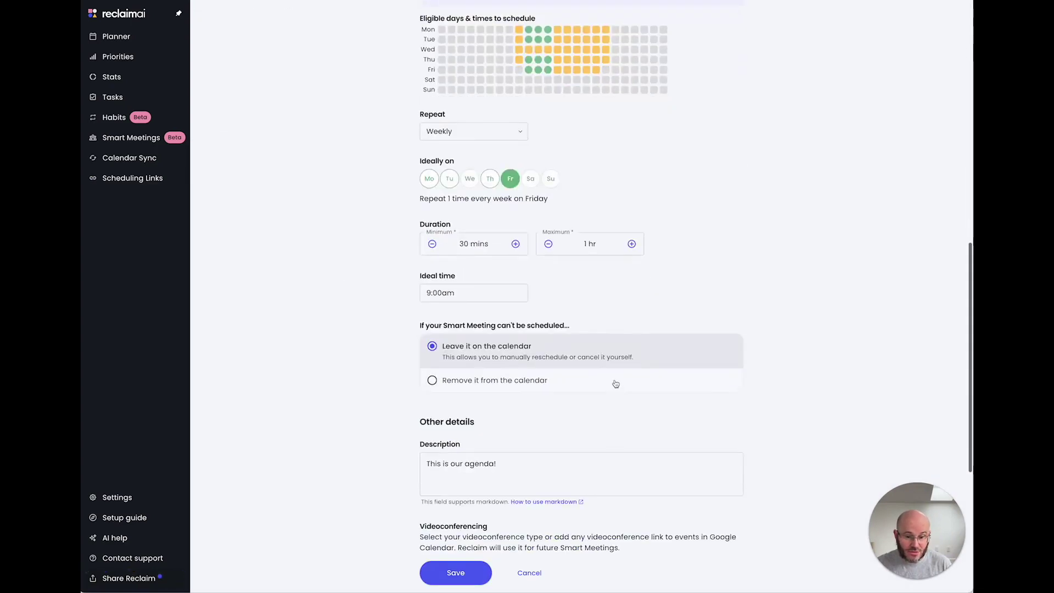
pyautogui.click(498, 363)
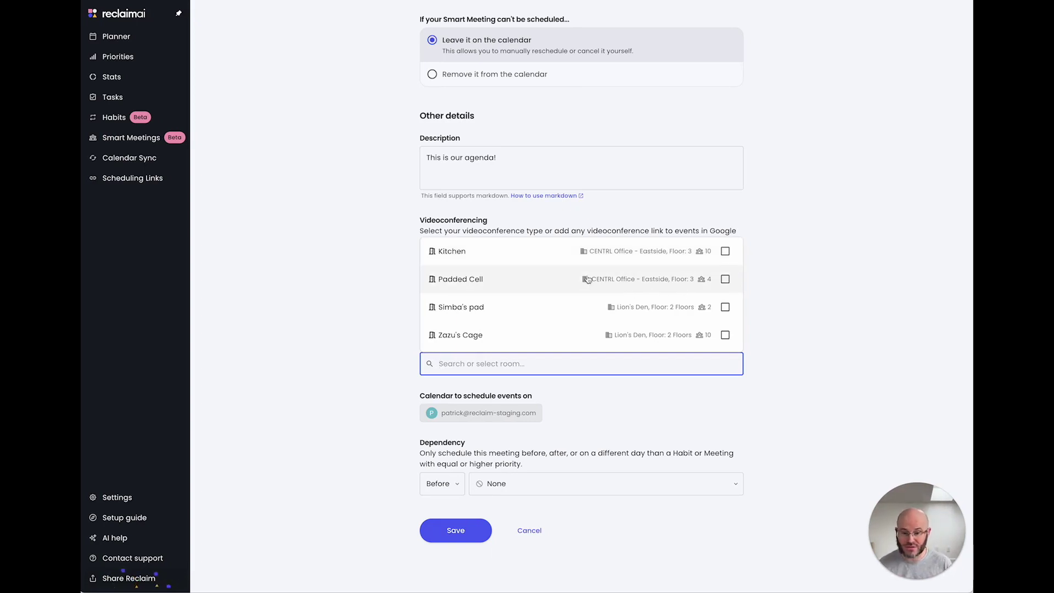
# Add Meeting Room One from Staging Campus to Thursday's Team Meeting in Google Calendar, comparing with Reclaim's conference room list.
pyautogui.click(251, 308)
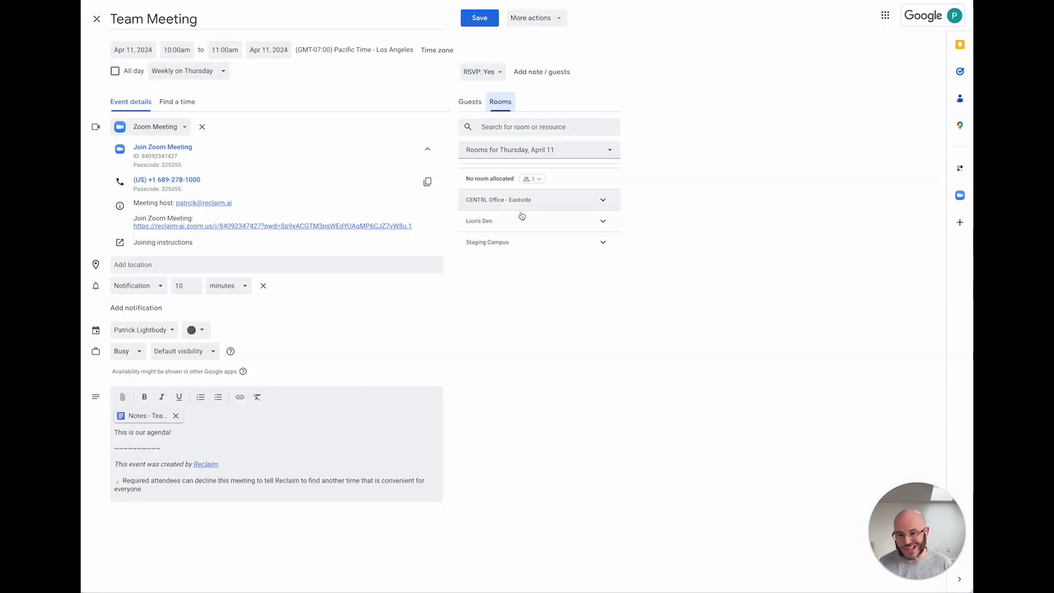
pyautogui.click(508, 243)
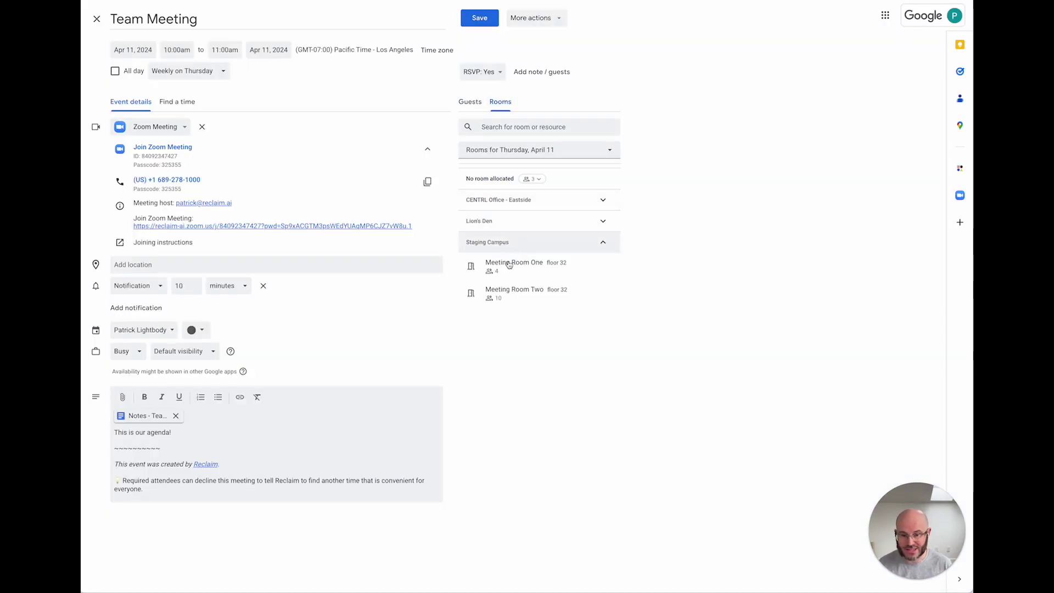
pyautogui.click(517, 263)
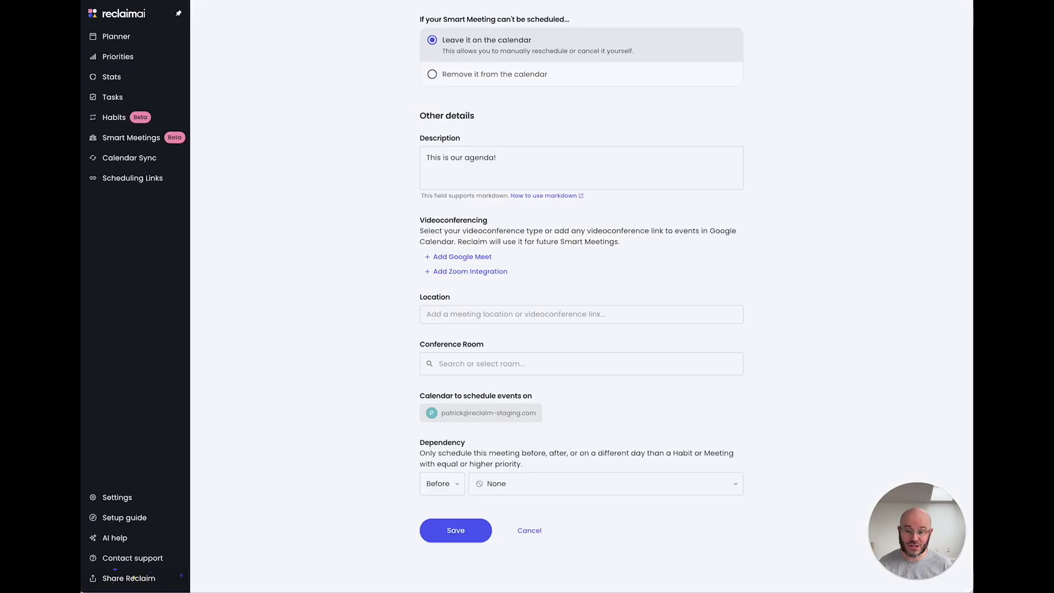
pyautogui.click(513, 363)
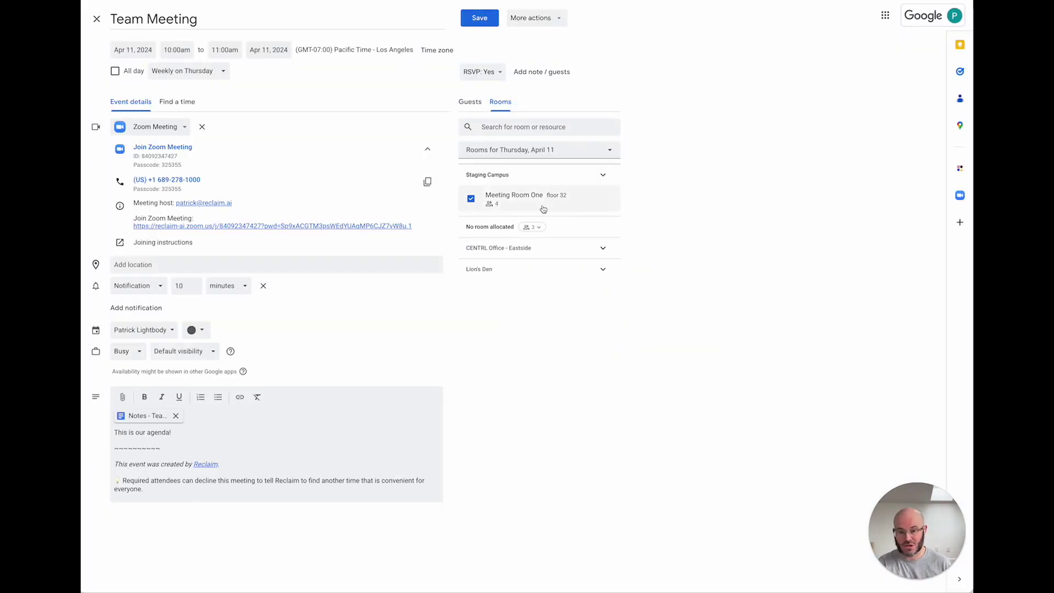
pyautogui.moveTo(541, 209)
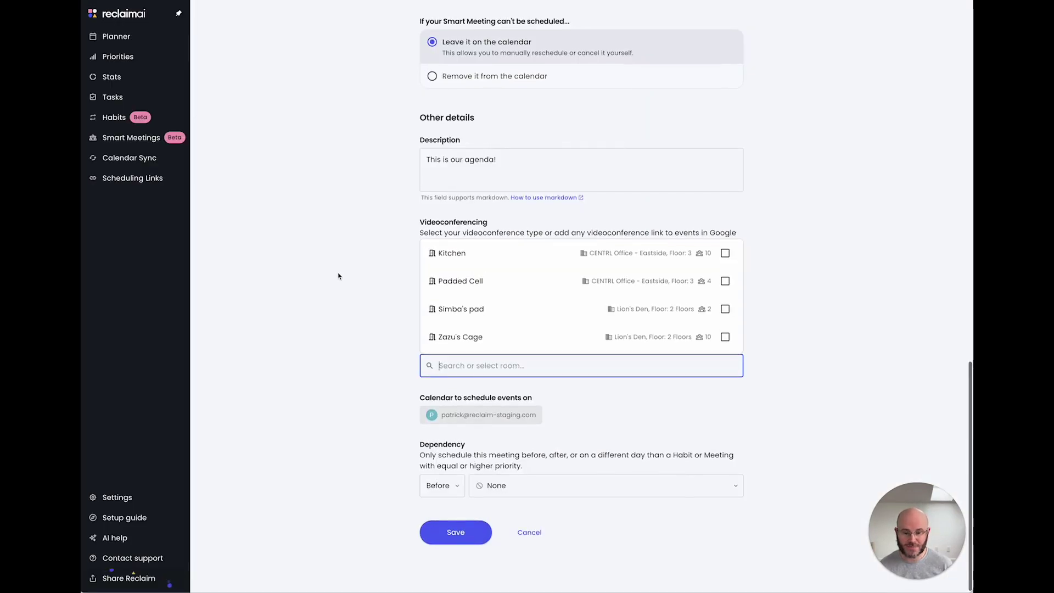
# Set the Smart Meeting to be removed from the calendar if it can't be scheduled.
pyautogui.scroll(8, 335, 289)
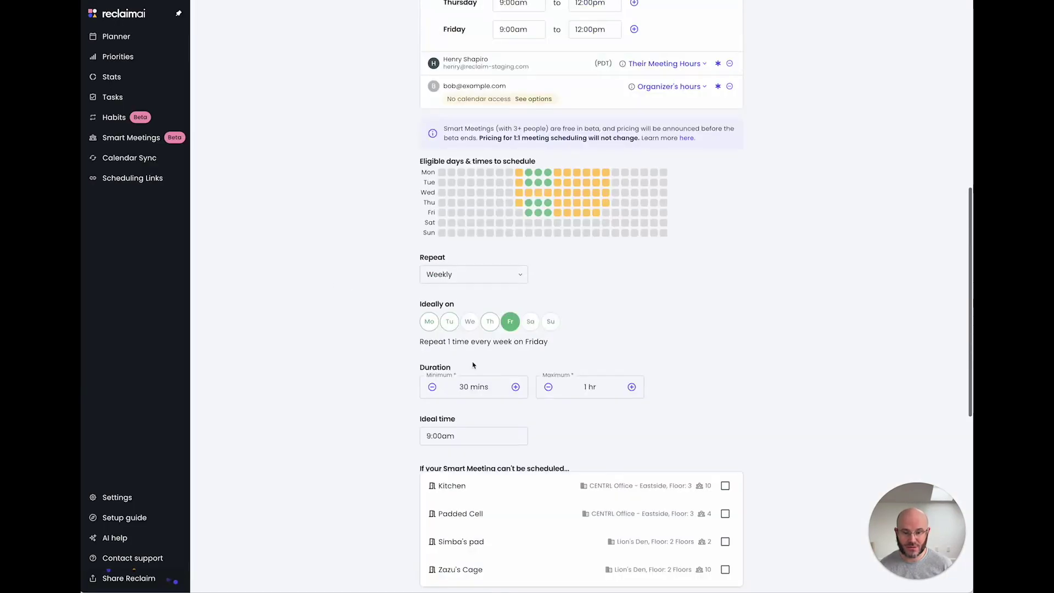
pyautogui.scroll(-6, 467, 349)
pyautogui.moveTo(424, 141); pyautogui.dragTo(589, 141)
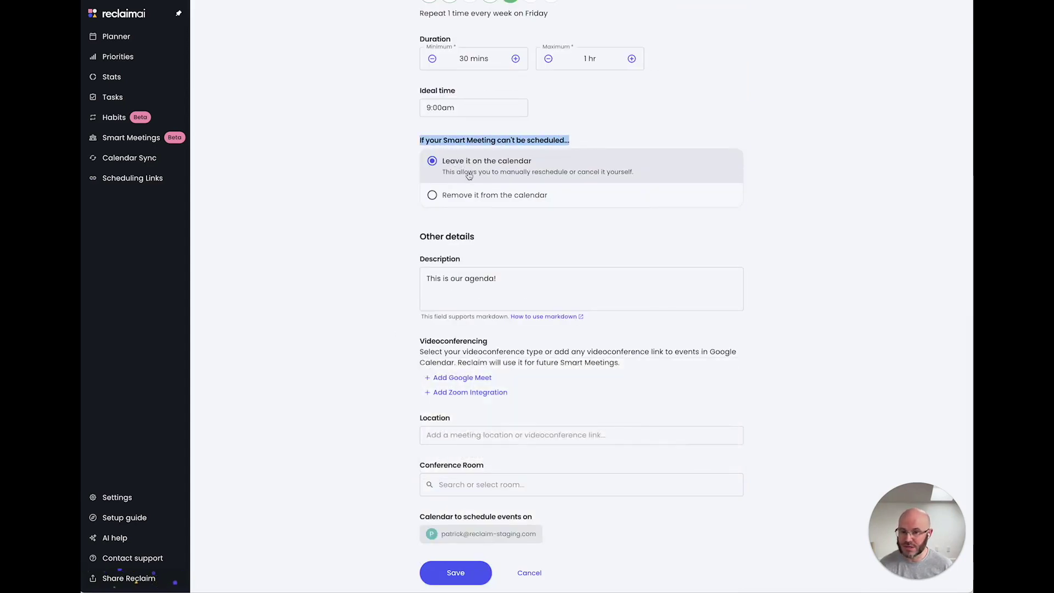
pyautogui.click(469, 196)
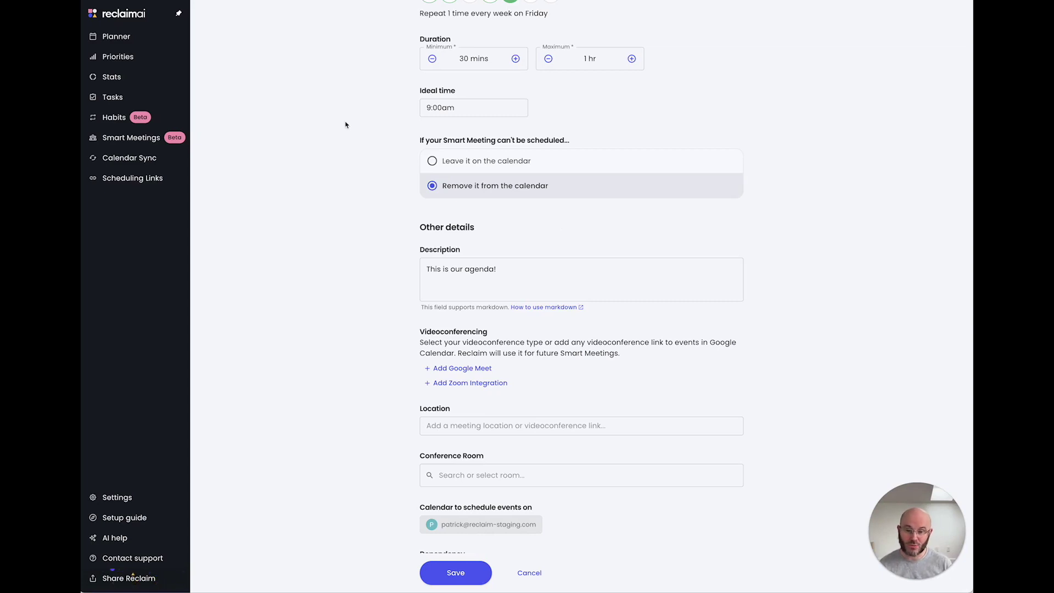
pyautogui.moveTo(421, 140); pyautogui.dragTo(589, 142)
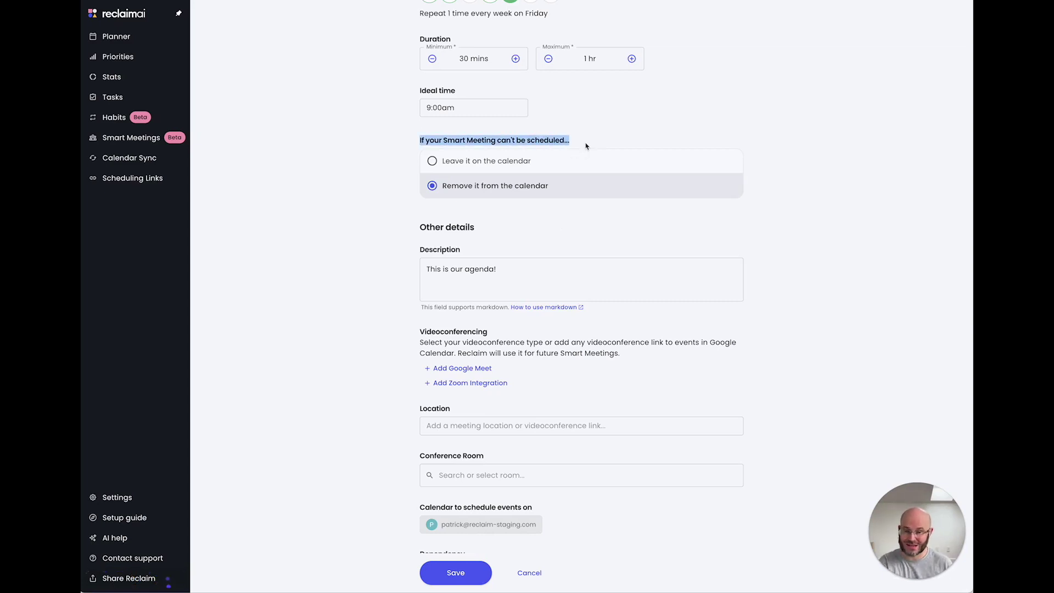
pyautogui.click(588, 143)
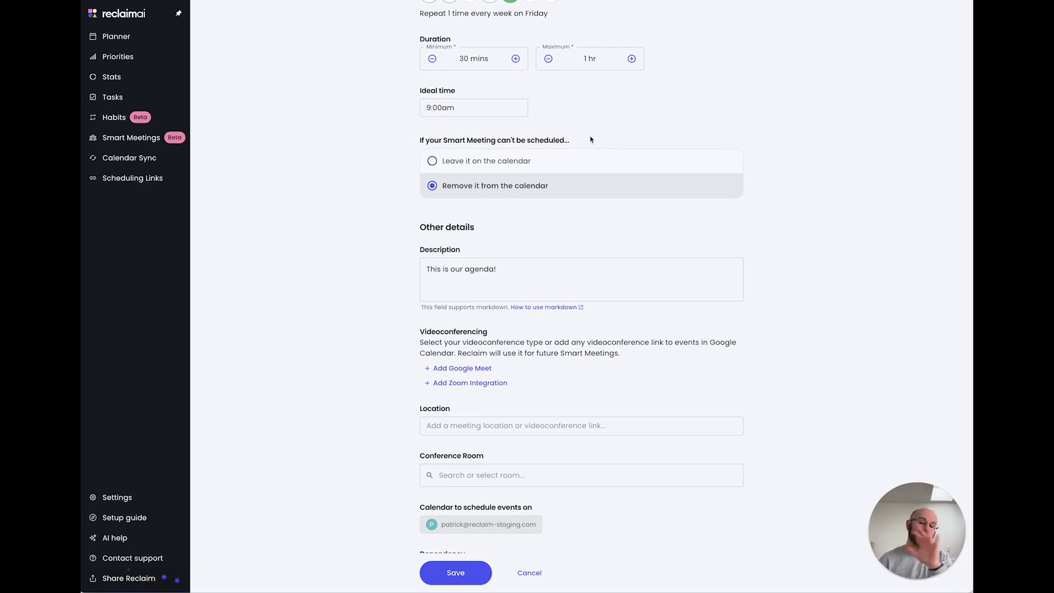
# Set the Smart Meeting to a custom repeat of every 3 months and leave it on the calendar if it can't be scheduled.
pyautogui.scroll(3, 628, 151)
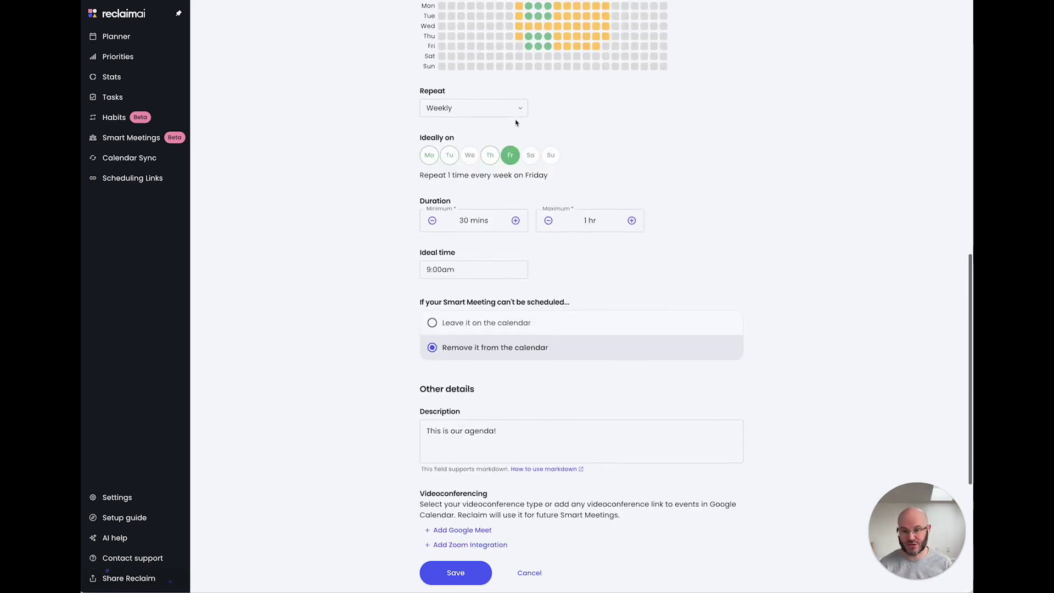
pyautogui.click(510, 108)
pyautogui.click(671, 130)
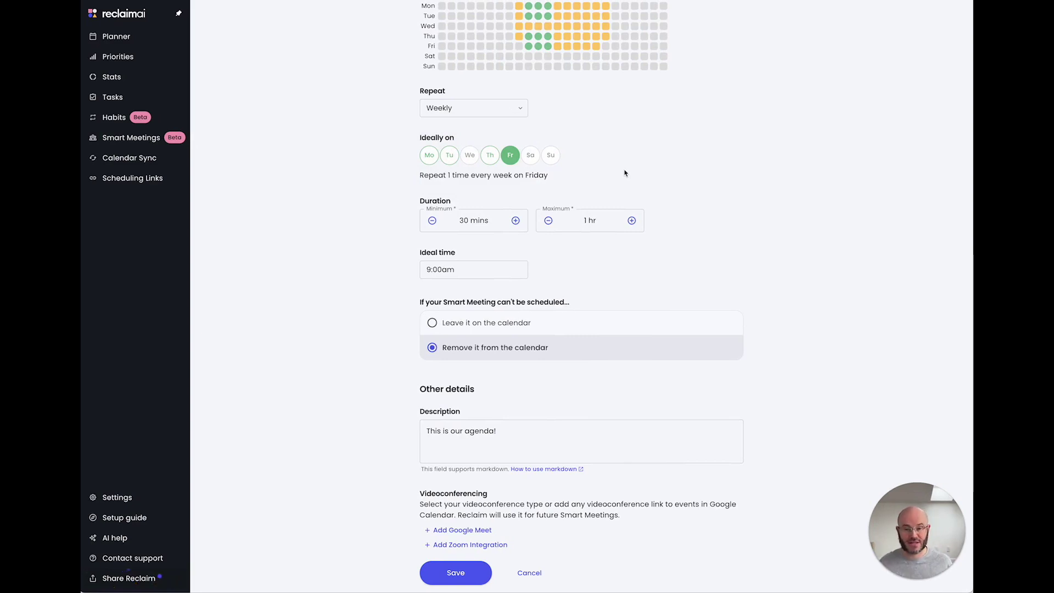
pyautogui.click(486, 107)
pyautogui.click(479, 161)
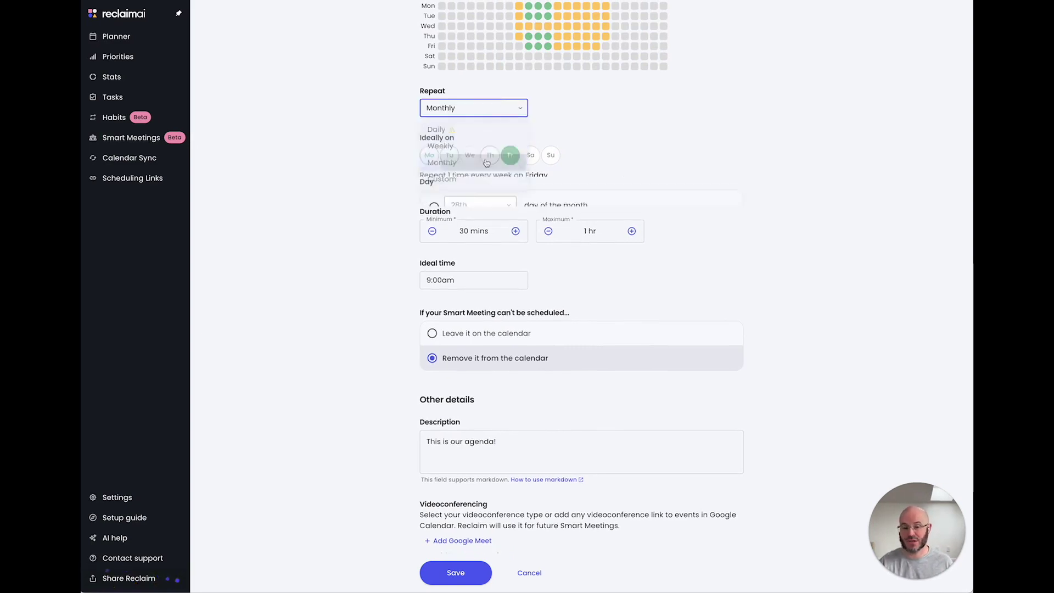
pyautogui.click(472, 112)
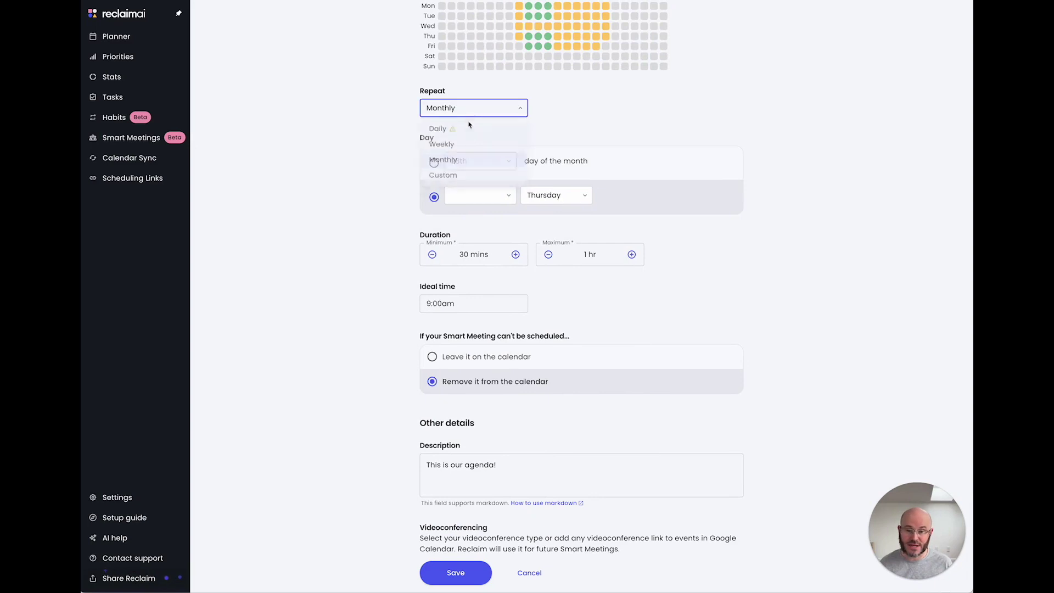
pyautogui.click(461, 179)
pyautogui.doubleClick(440, 152)
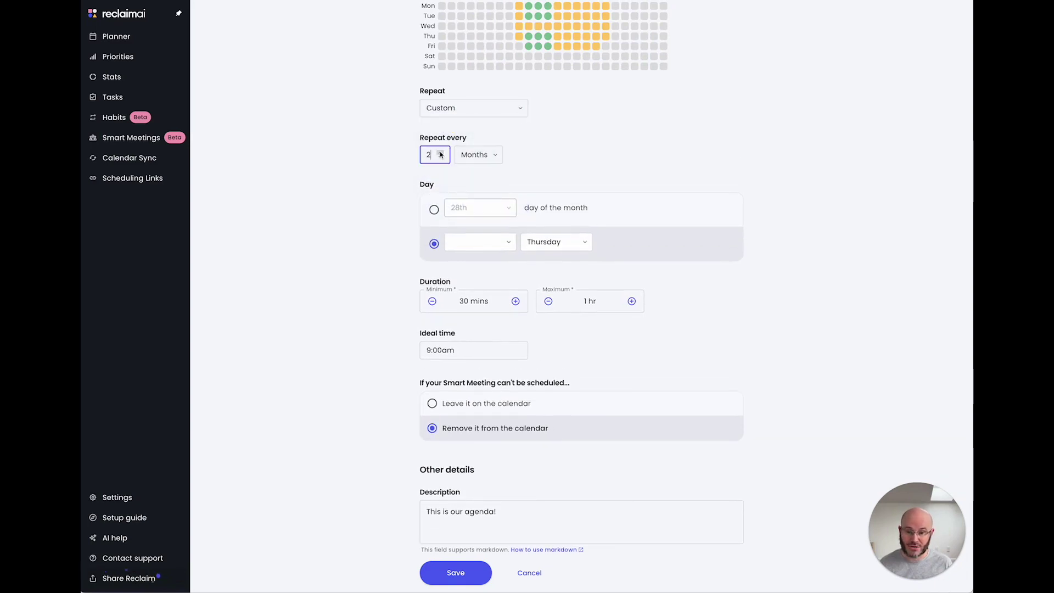
pyautogui.click(540, 165)
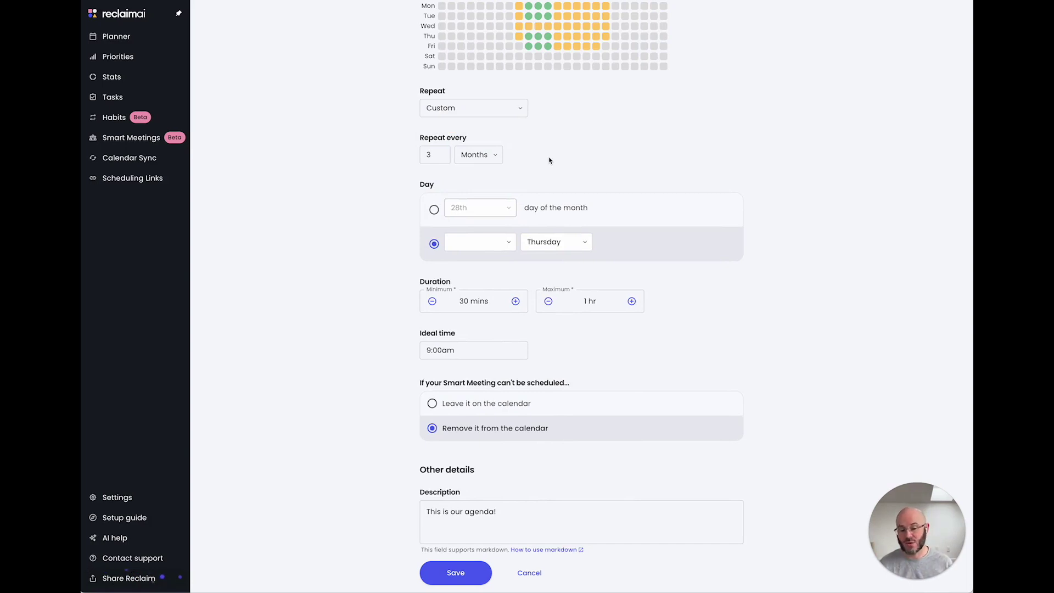
pyautogui.click(490, 402)
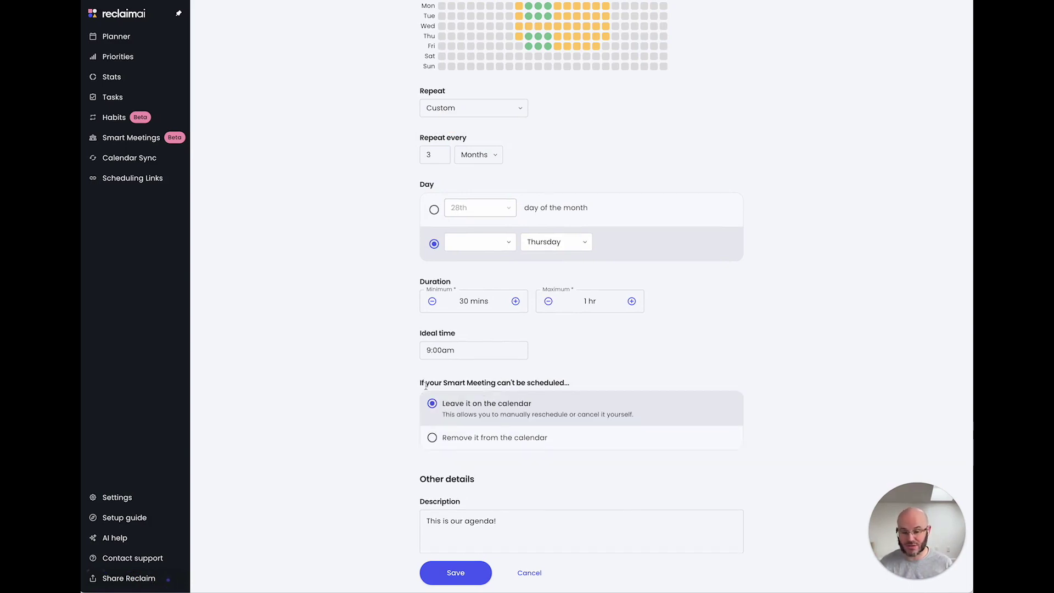
pyautogui.scroll(7, 427, 371)
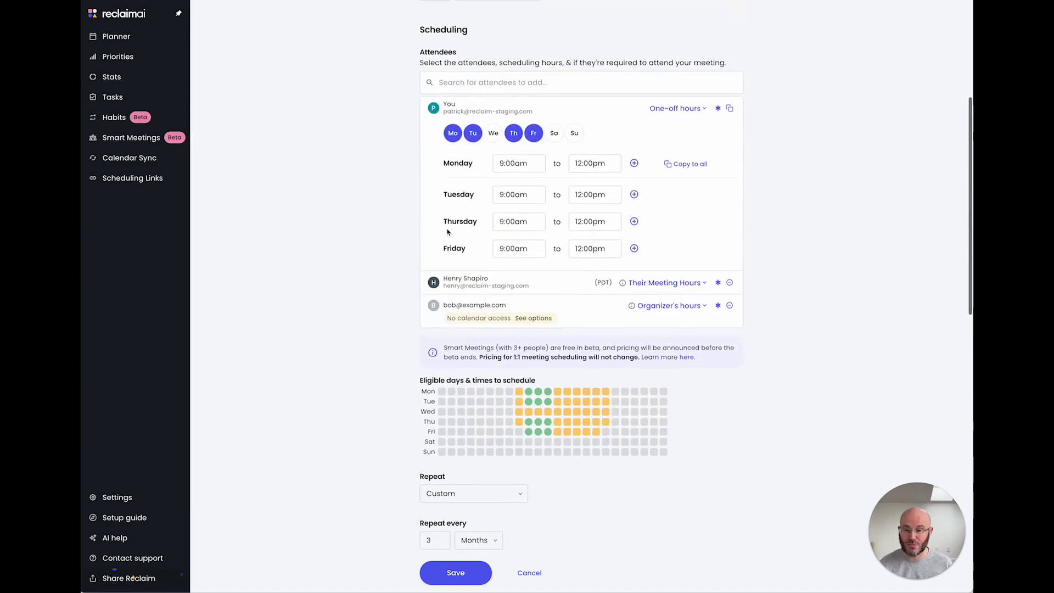
# Discard the unsaved Smart Meeting changes in Reclaim, check its saved repeat and unscheduled-meeting options, and leave the edit form.
pyautogui.click(530, 573)
pyautogui.click(607, 56)
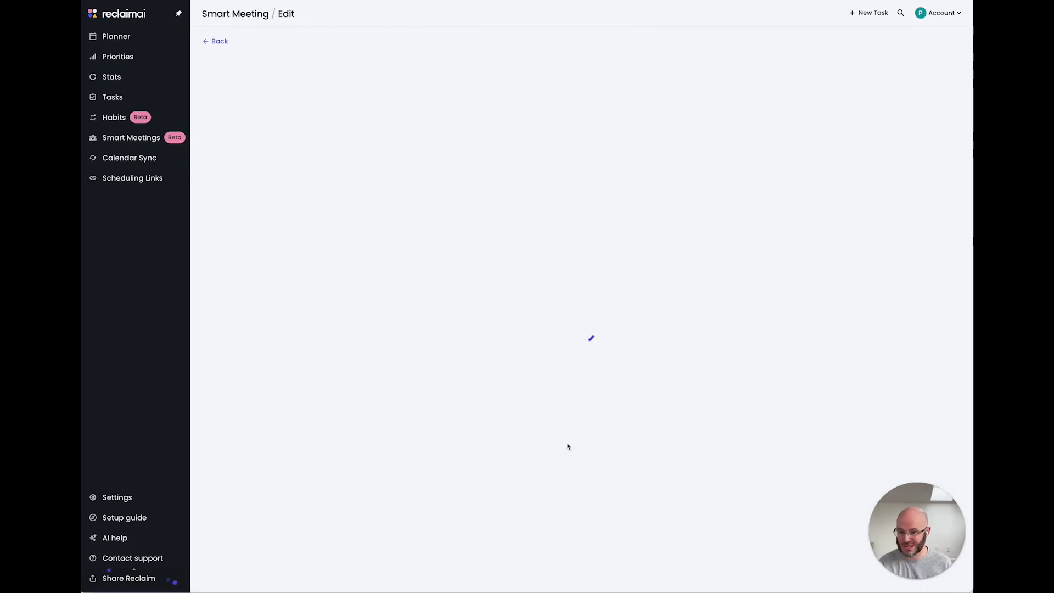
pyautogui.scroll(-9, 396, 470)
pyautogui.scroll(-1, 396, 467)
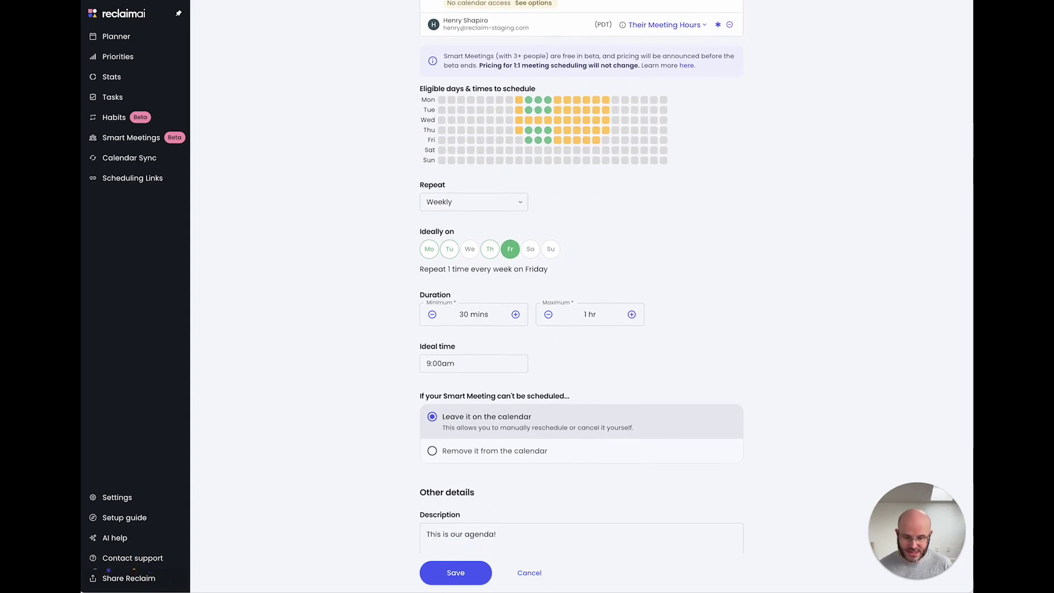
pyautogui.click(547, 574)
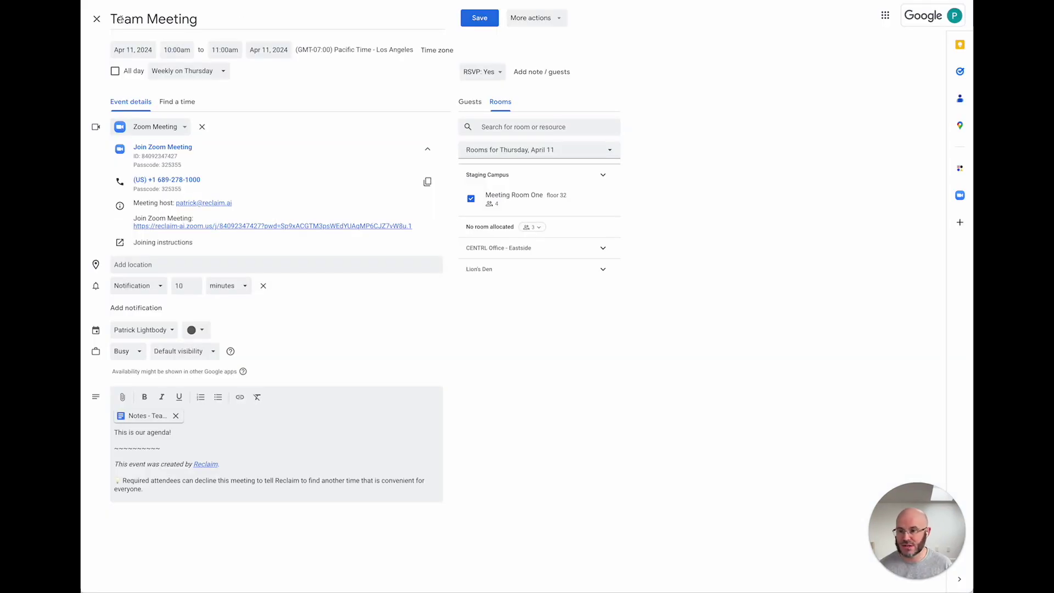
# Close Thursday's Team Meeting editor in Google Calendar and discard the unsaved room change.
pyautogui.click(96, 19)
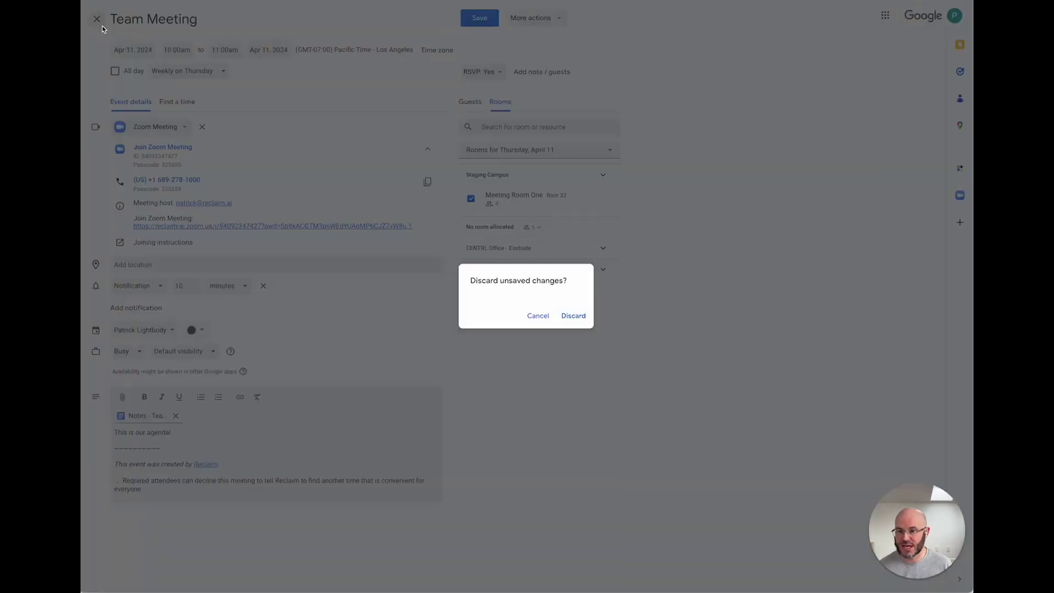
pyautogui.click(571, 317)
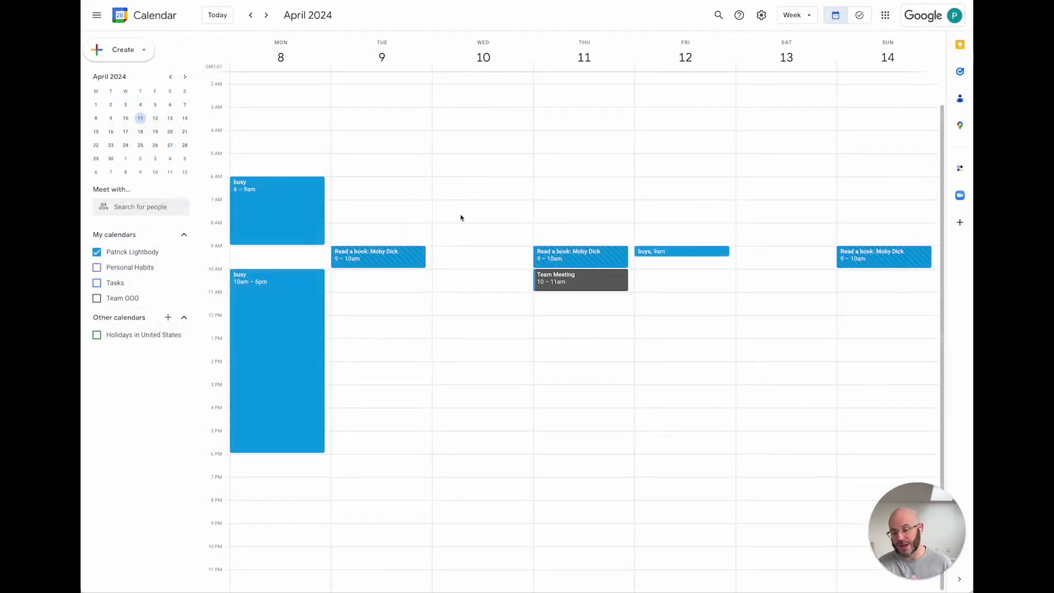
# Create an out of office event titled "ooo" for April 8 to 14 that automatically declines new and existing meetings.
pyautogui.moveTo(311, 67); pyautogui.dragTo(865, 72)
pyautogui.write('ooo')
pyautogui.click(553, 145)
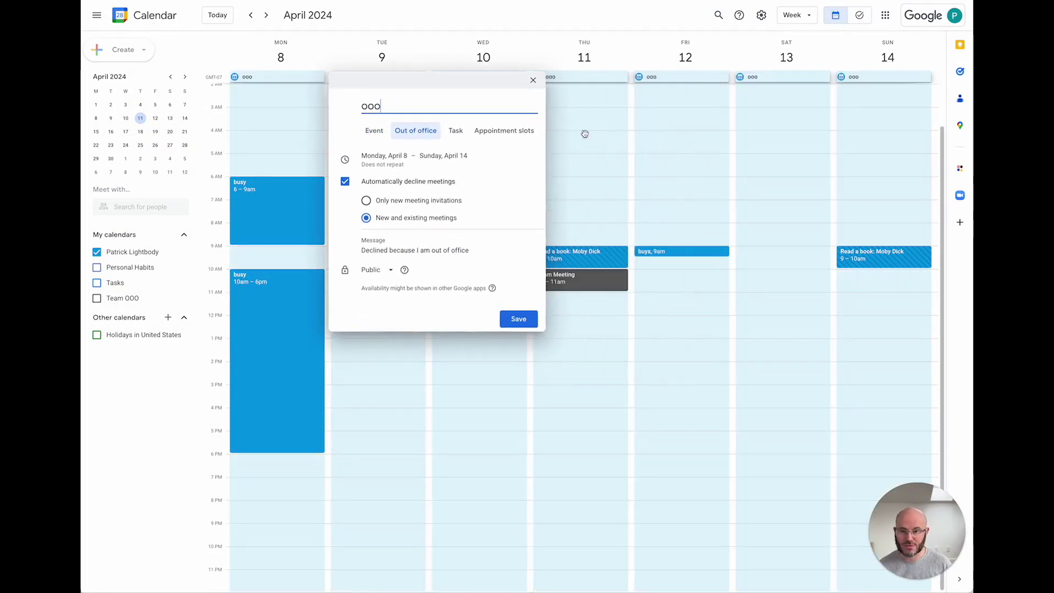
pyautogui.click(515, 322)
pyautogui.click(599, 323)
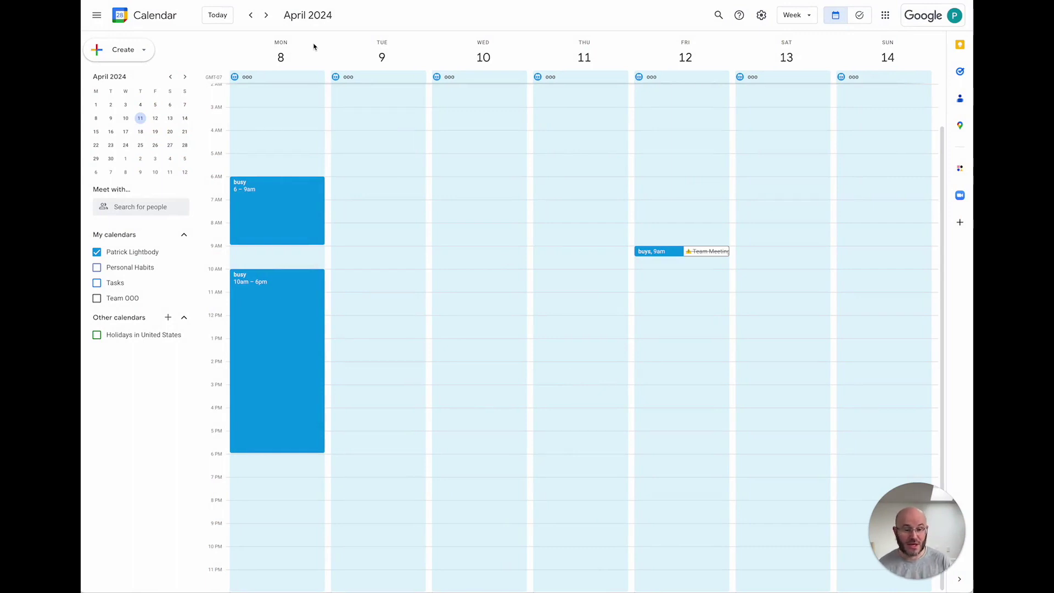
# Check the Personal Habits calendar, hide it again, and open the details of Friday's Team Meeting.
pyautogui.click(98, 268)
pyautogui.click(97, 268)
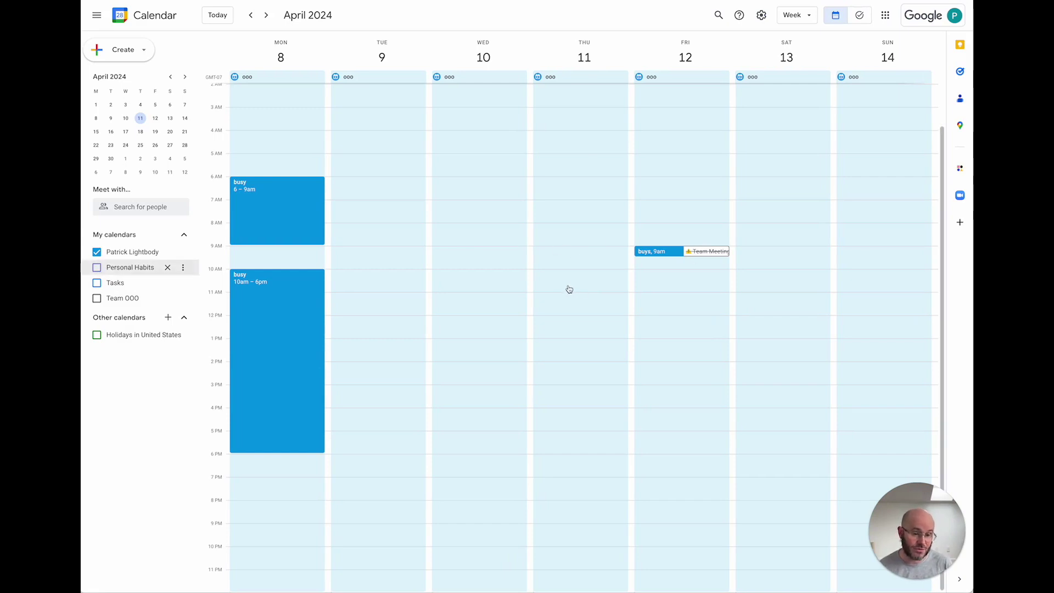
pyautogui.click(711, 251)
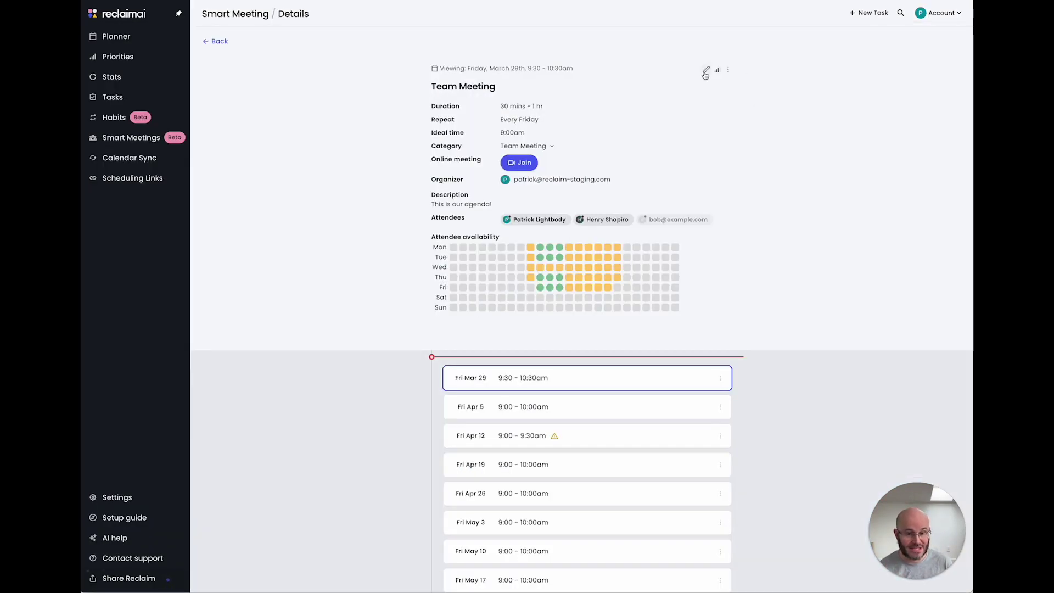
# Review the Team Meeting's scheduling settings in Reclaim and inspect Friday's occurrence in Google Calendar's event editor without changing it.
pyautogui.click(705, 73)
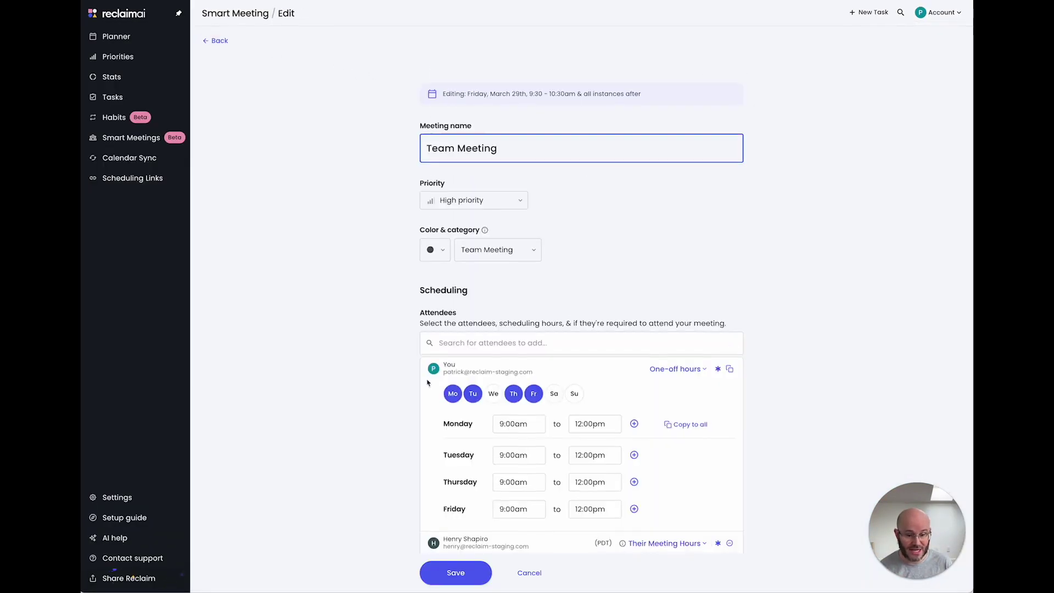
pyautogui.scroll(-10, 463, 353)
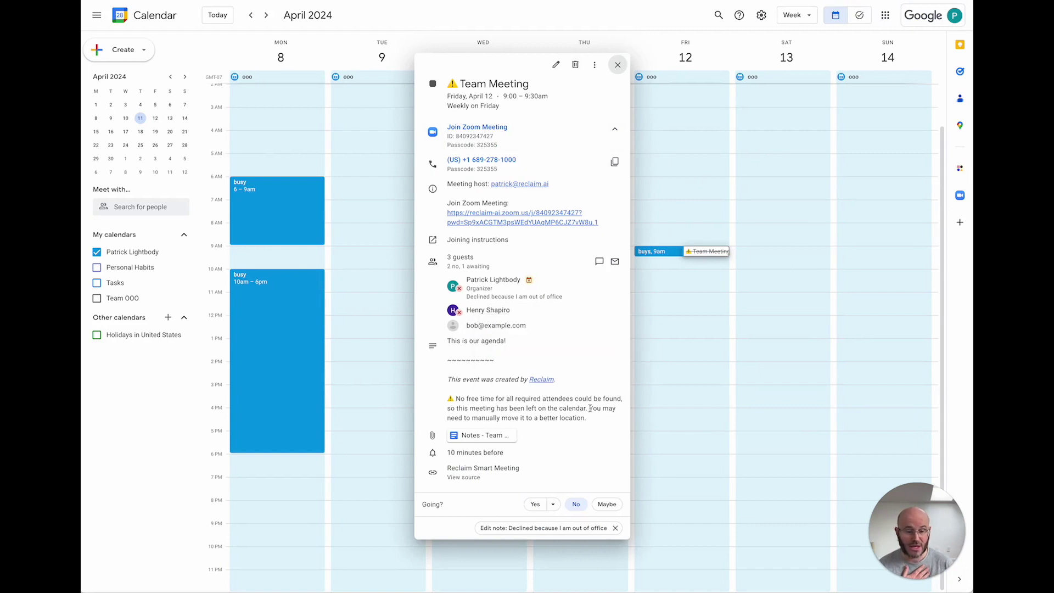
pyautogui.click(555, 66)
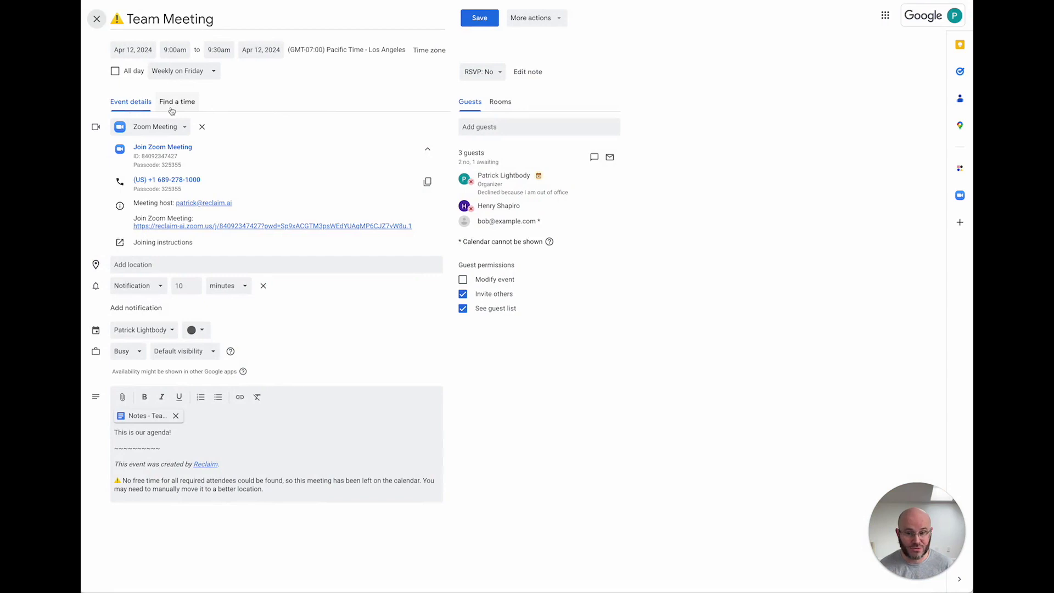
pyautogui.click(97, 20)
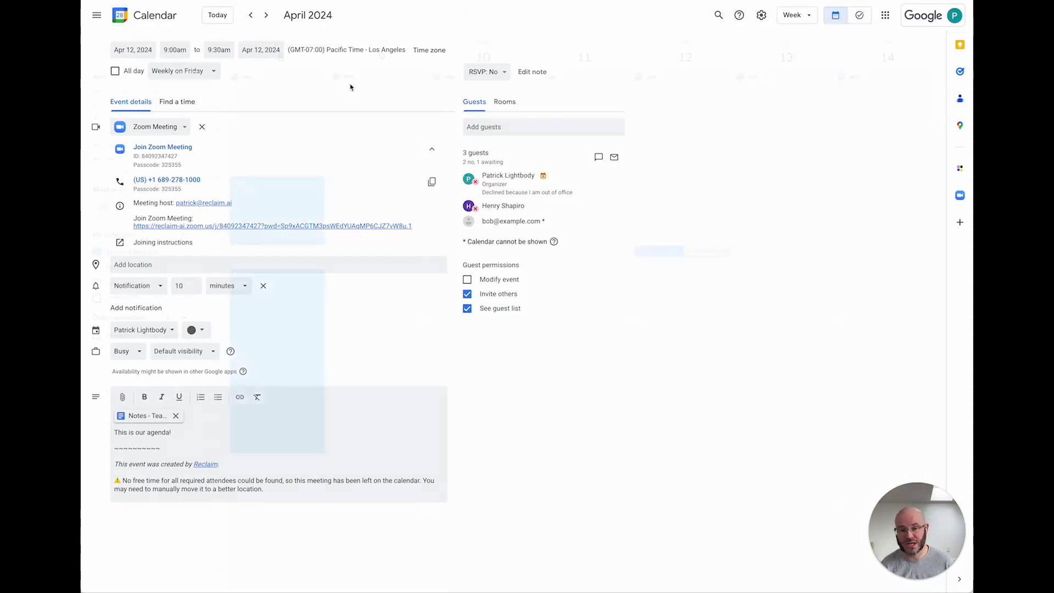
# Move Friday, April 12's Team Meeting to 9:30am in Google Calendar without sending update emails to guests.
pyautogui.moveTo(717, 253); pyautogui.dragTo(715, 262)
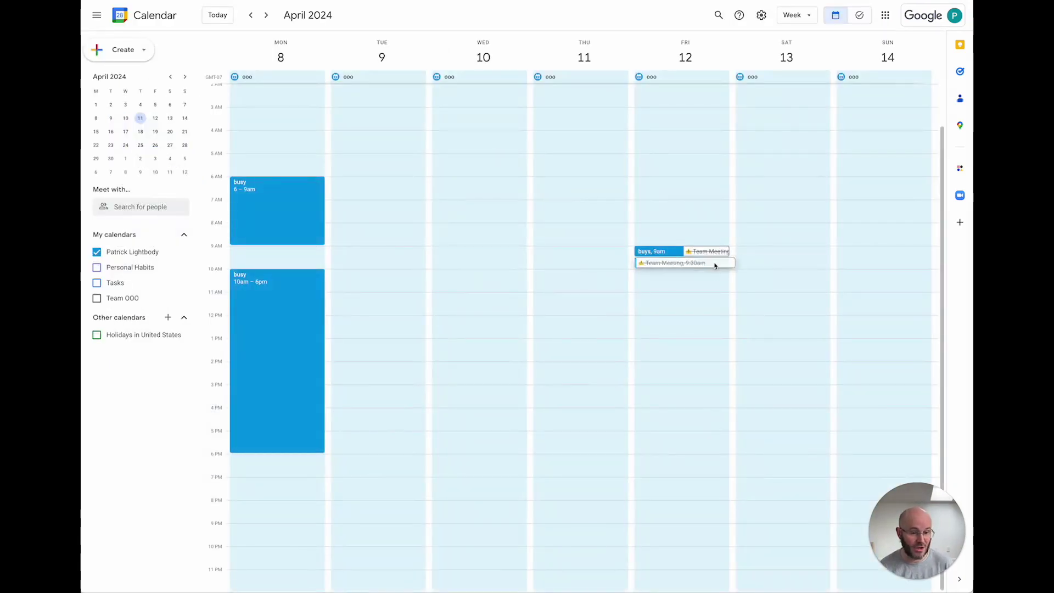
pyautogui.click(592, 339)
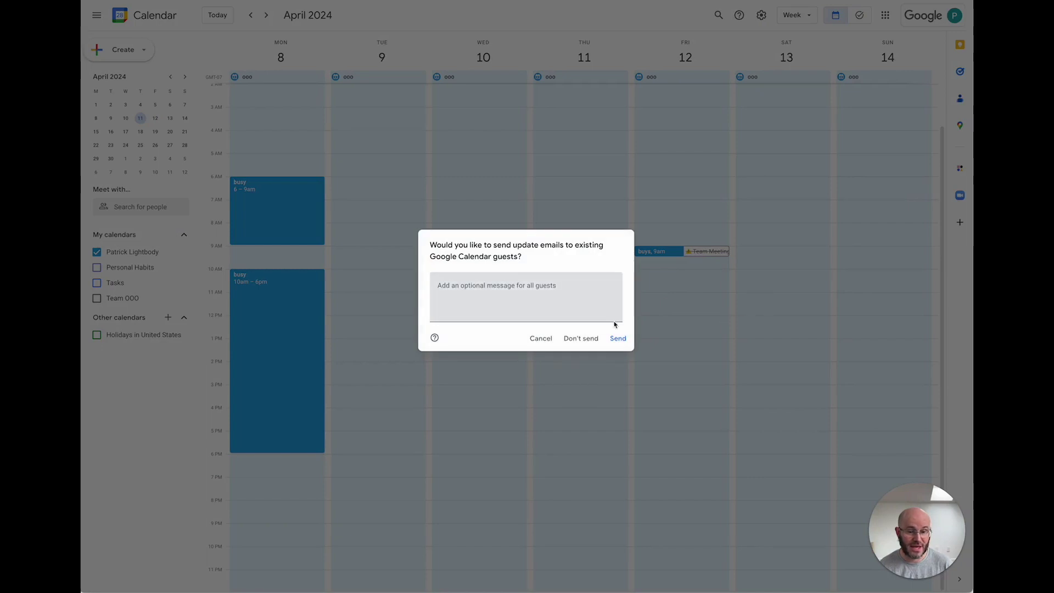
pyautogui.click(583, 340)
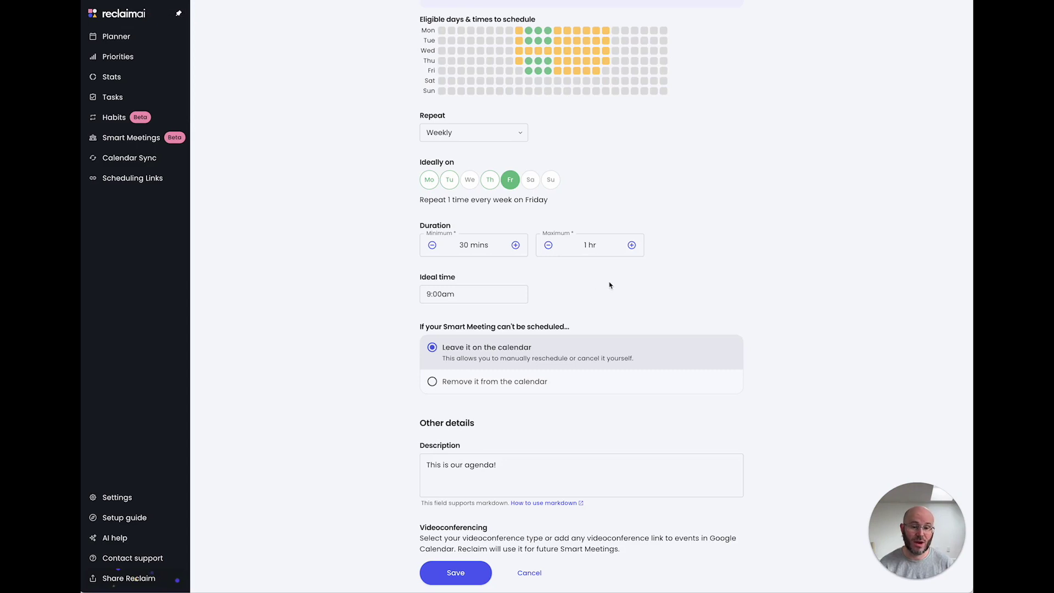
# Review the attendees and scheduling hours in Reclaim's Team Meeting form and exit without saving.
pyautogui.scroll(5, 612, 282)
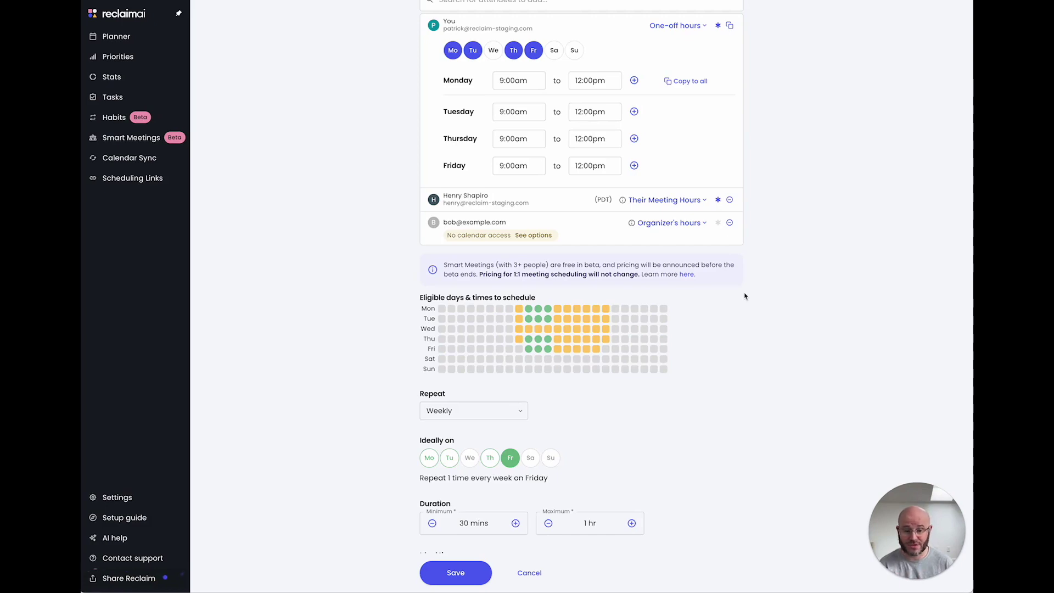
pyautogui.scroll(6, 388, 232)
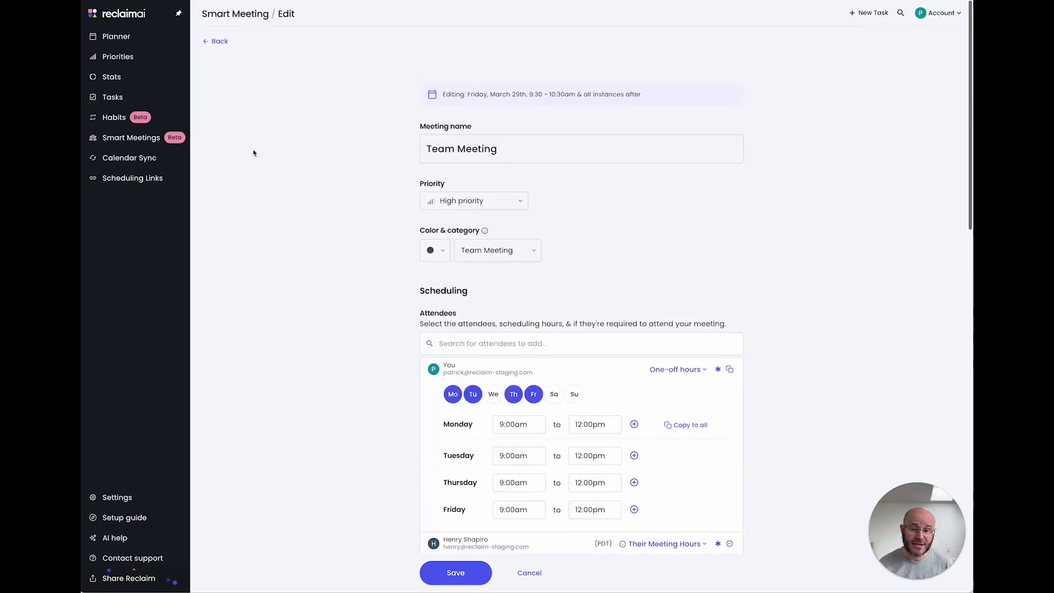
pyautogui.click(228, 42)
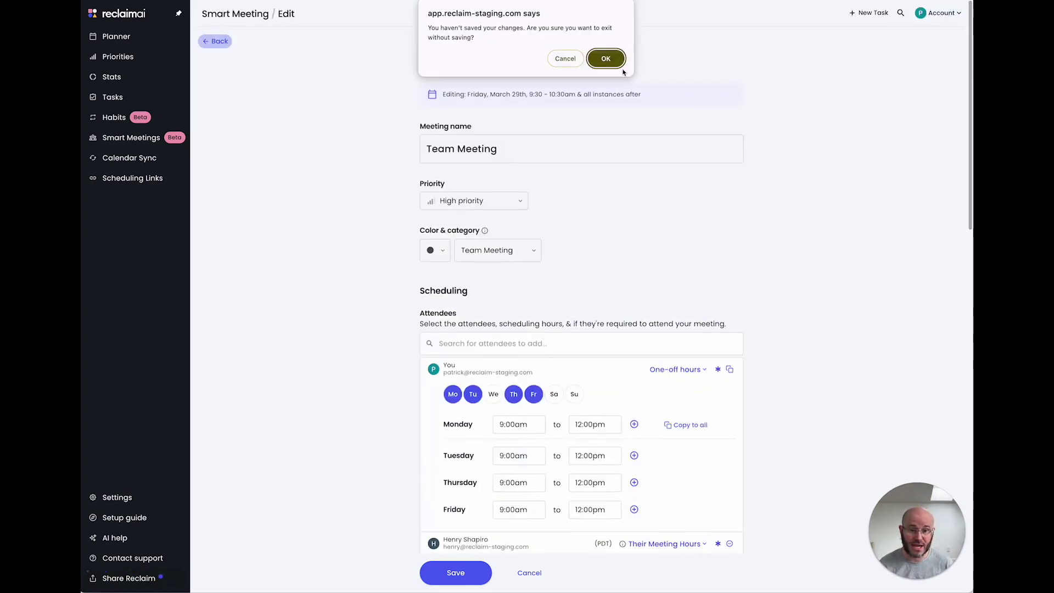
pyautogui.click(606, 58)
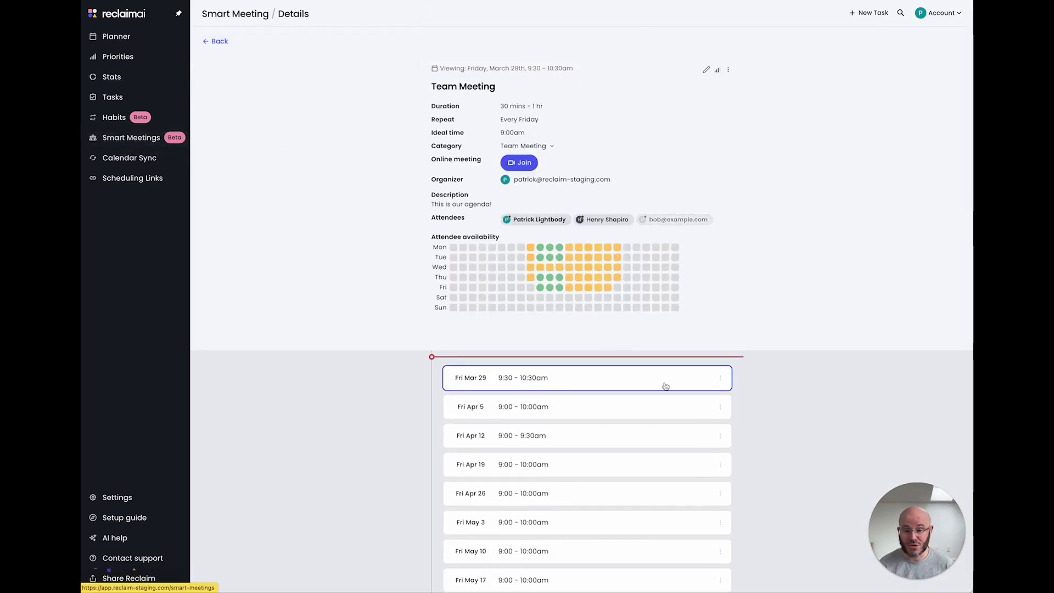
# Look over the actions available for the Friday, March 29 occurrence of the Team Meeting, including Reschedule.
pyautogui.click(720, 380)
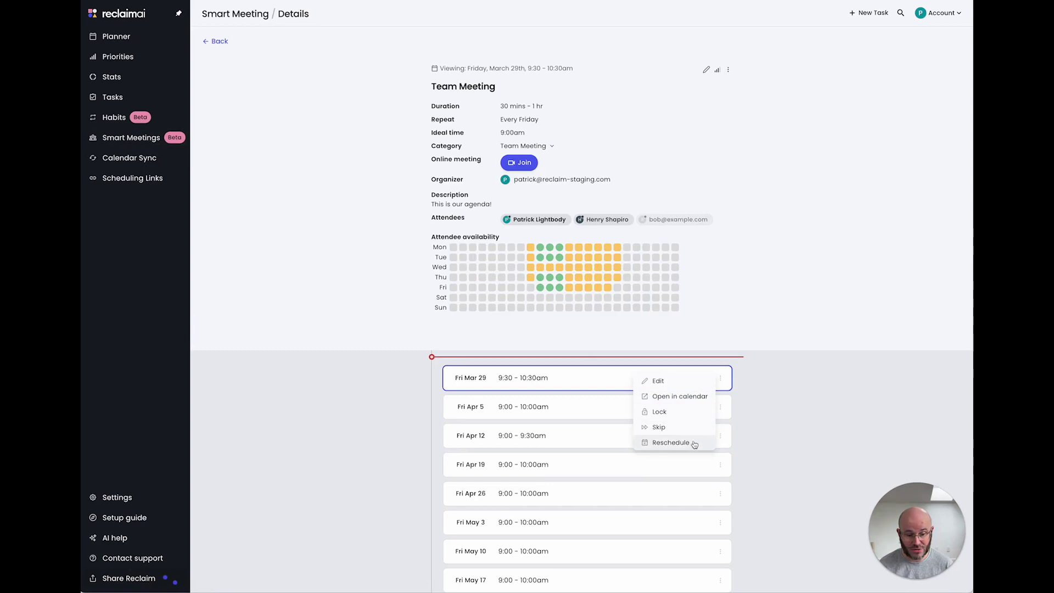
pyautogui.click(796, 420)
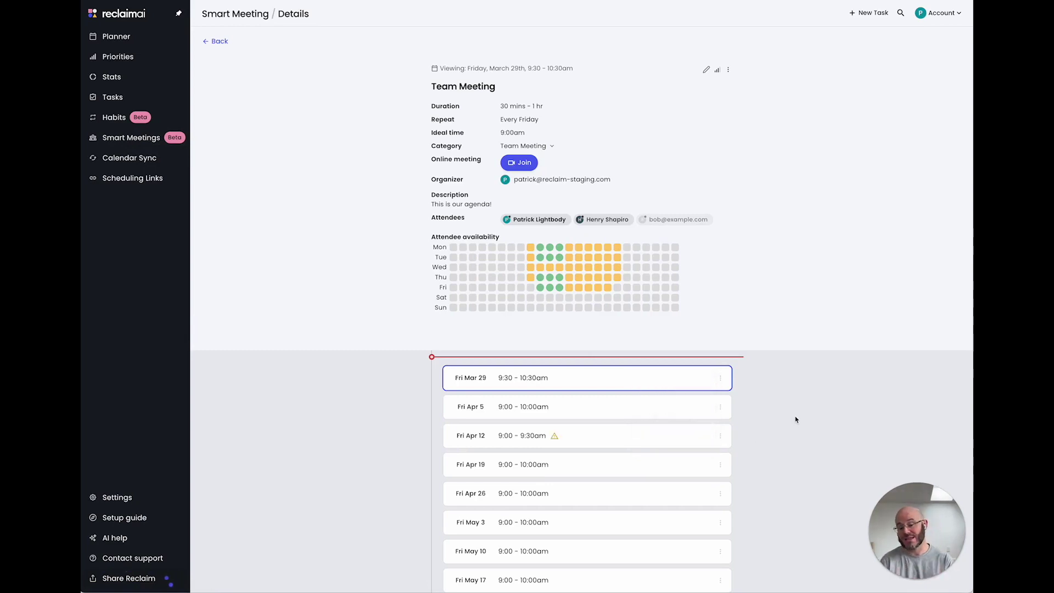